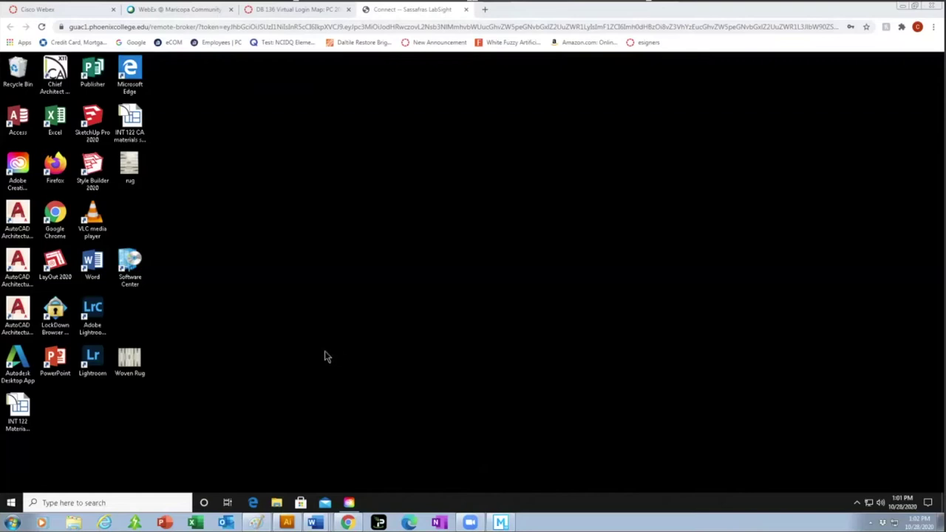
Open a file browser window, look through it, then close it again.
left_click(278, 505)
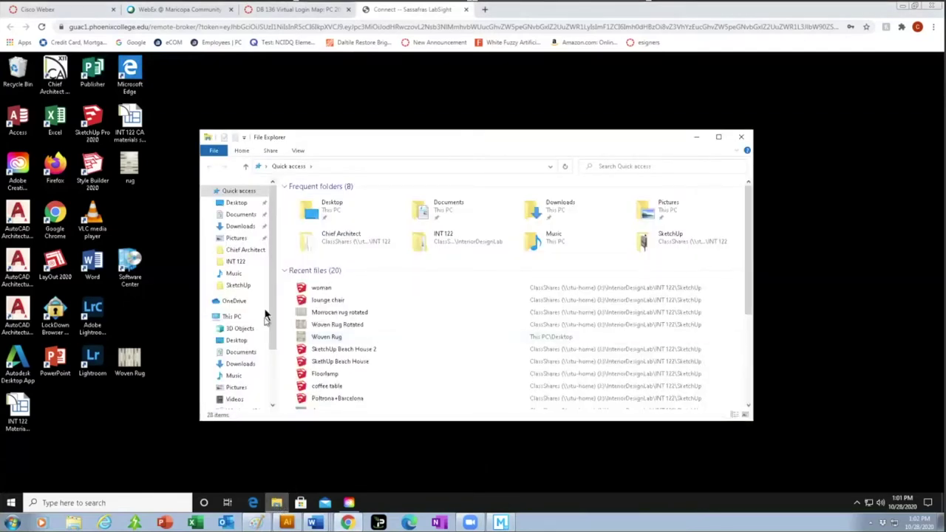
scroll(267, 315, "down", 3)
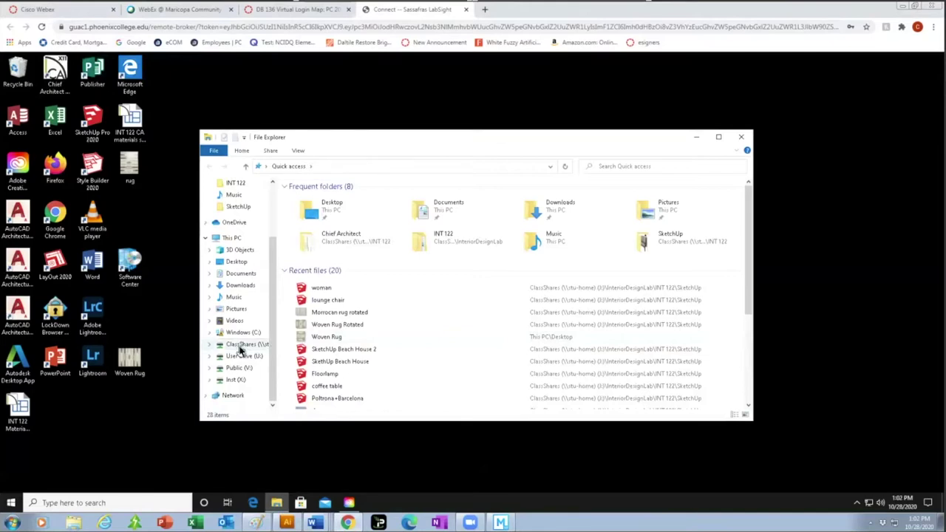
left_click(345, 97)
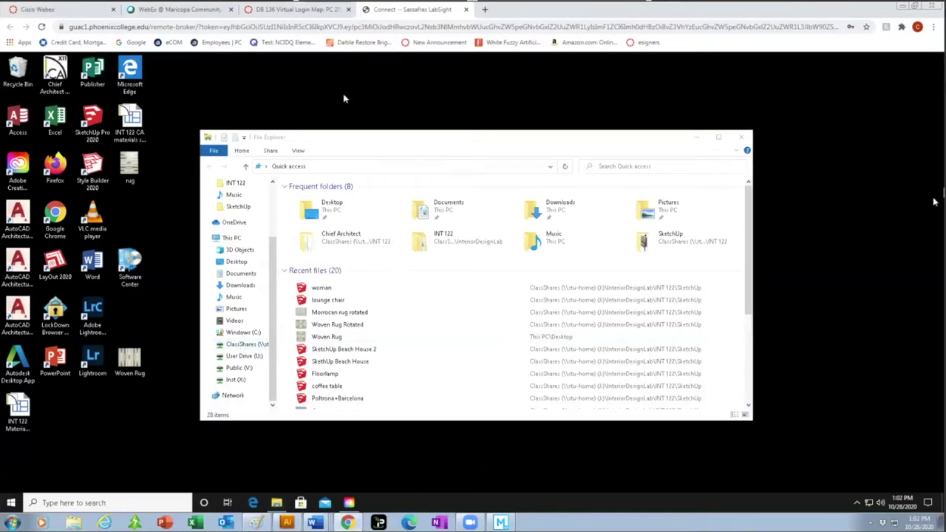
left_click(743, 140)
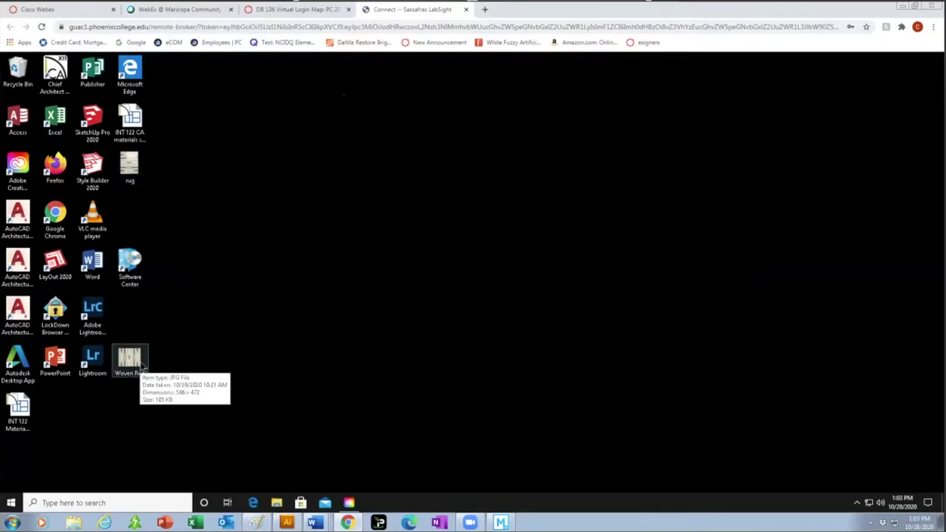
Rotate rug.JPG a quarter turn in Photos so the stripes run vertically, then close Photos.
double_click(130, 168)
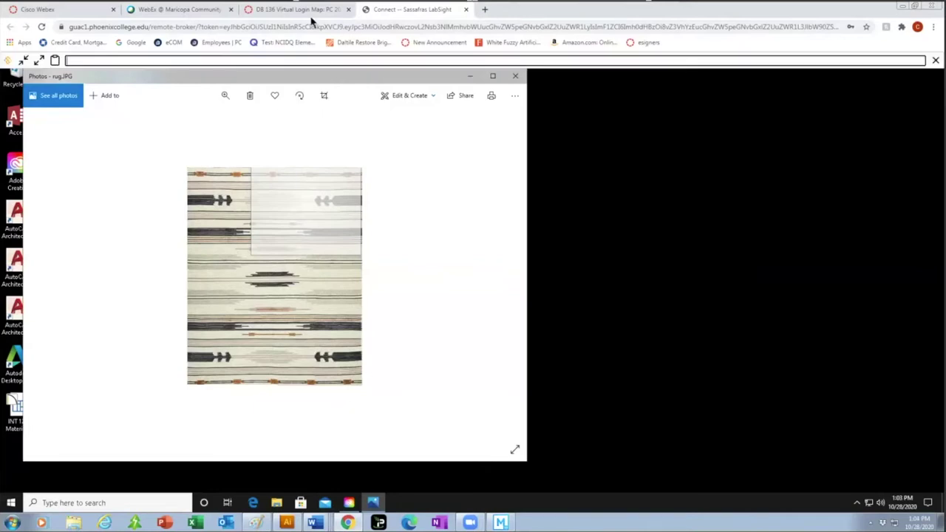
left_click(299, 97)
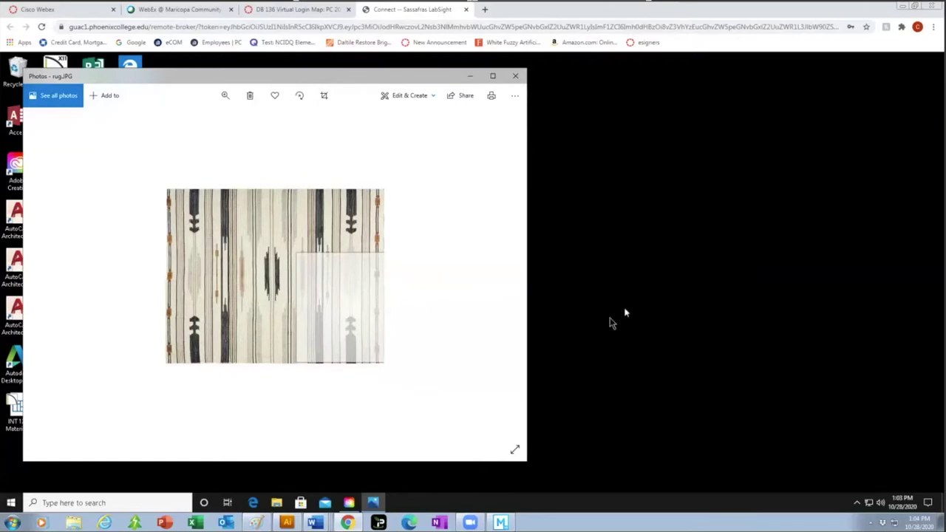
left_click(599, 301)
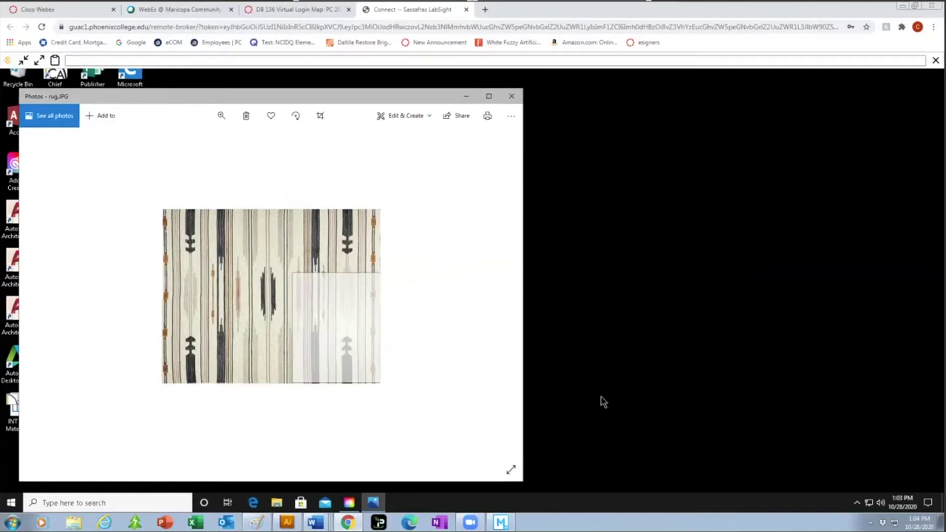
left_click(558, 309)
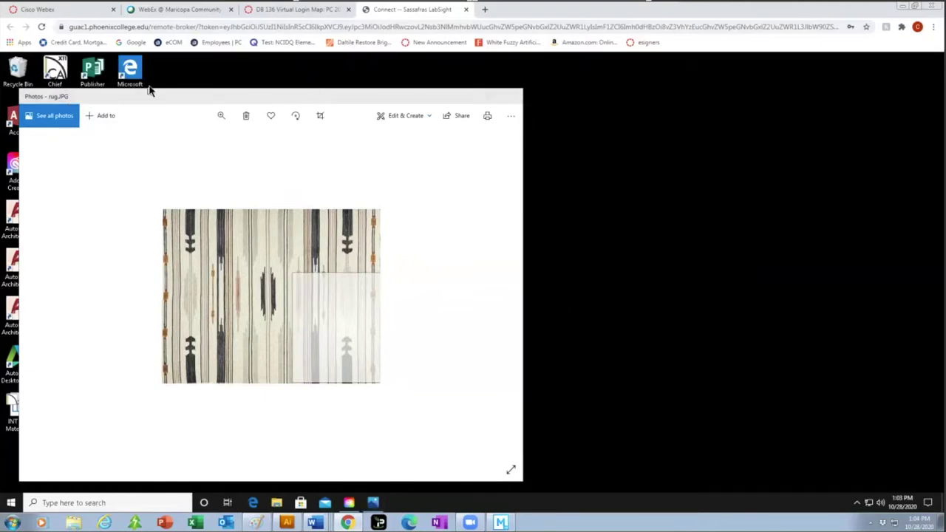
left_click(291, 102)
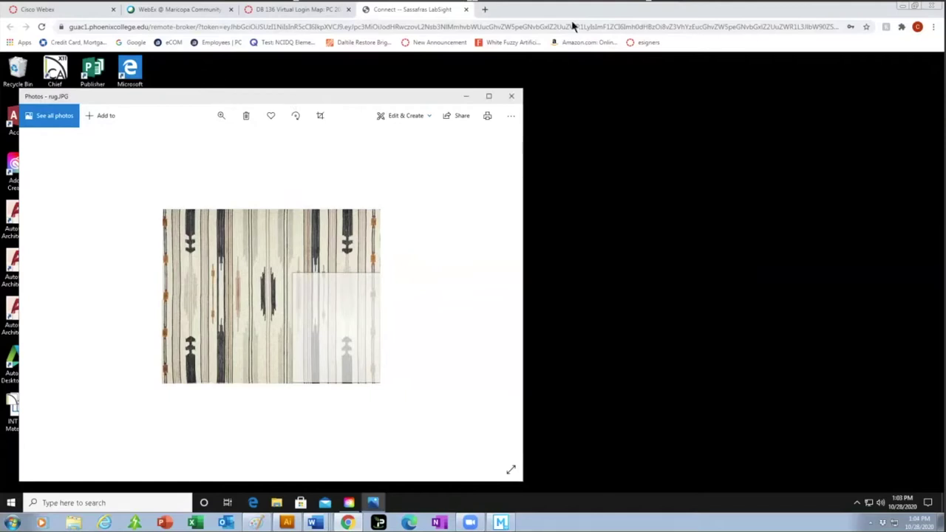
left_click_drag(386, 110, 517, 147)
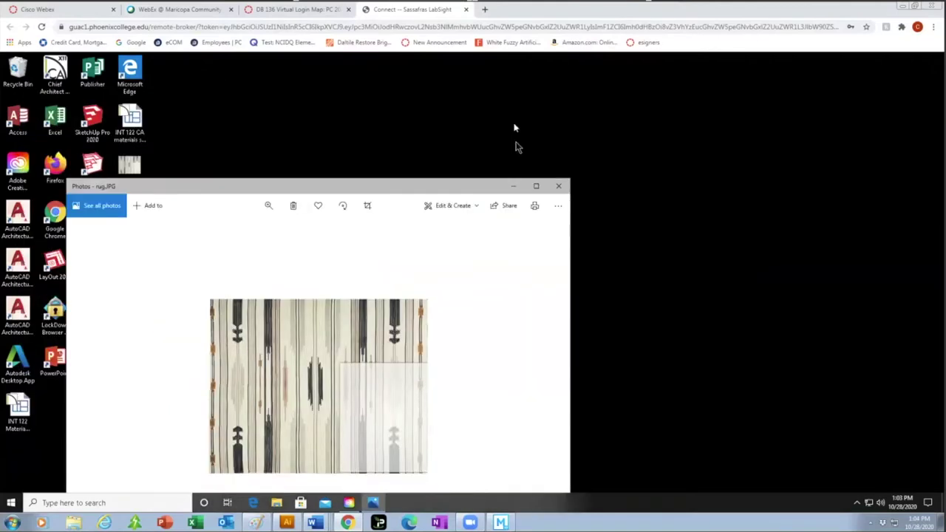
left_click(559, 186)
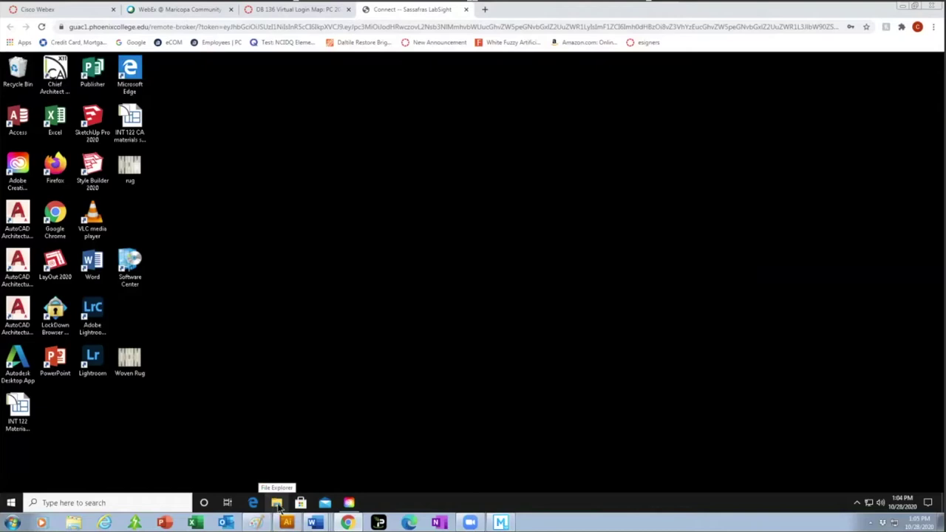
Go to ClassShares (J:) > InteriorDesignLab > INT 122 > SketchUp and open SketchUp Beach House 2.
left_click(276, 504)
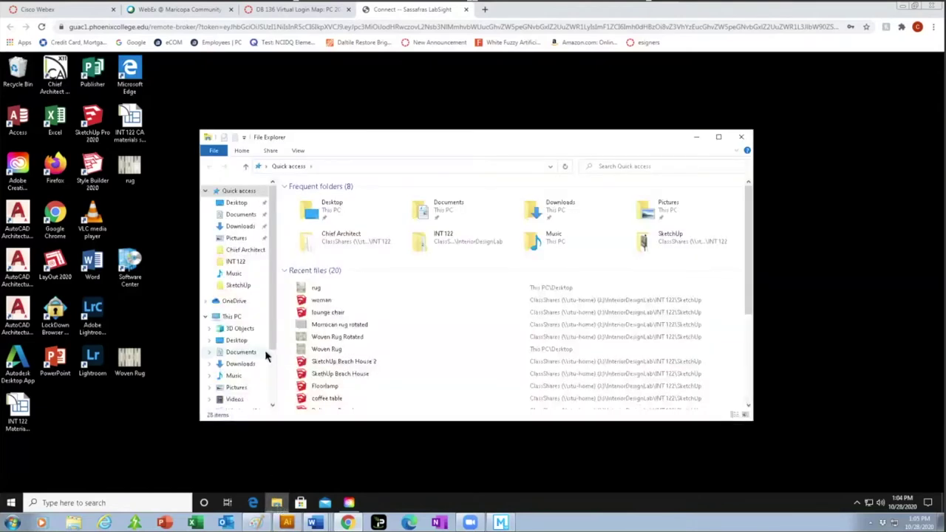
scroll(274, 342, "down", 2)
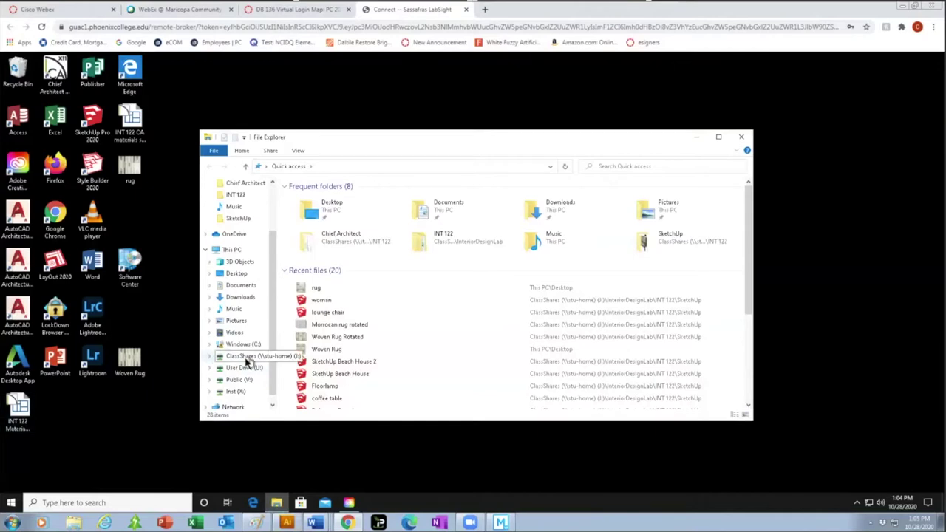
left_click(244, 357)
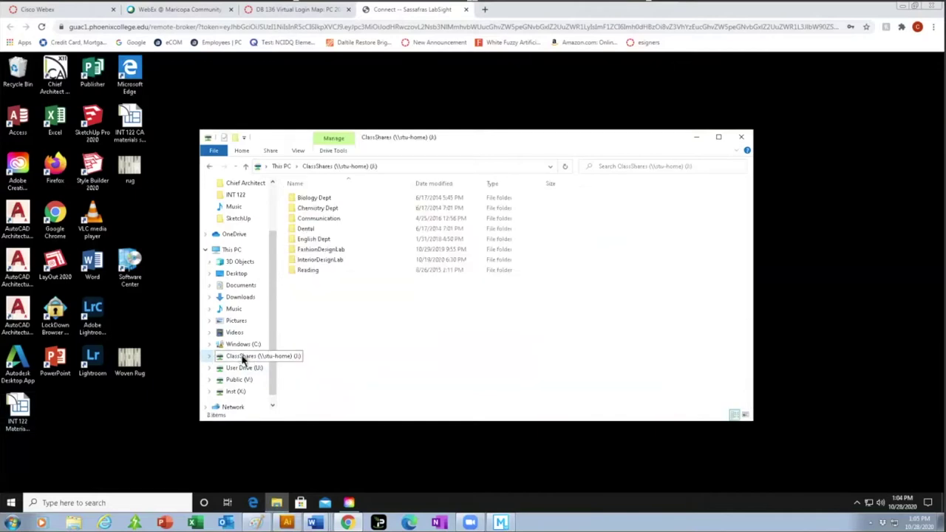
double_click(340, 261)
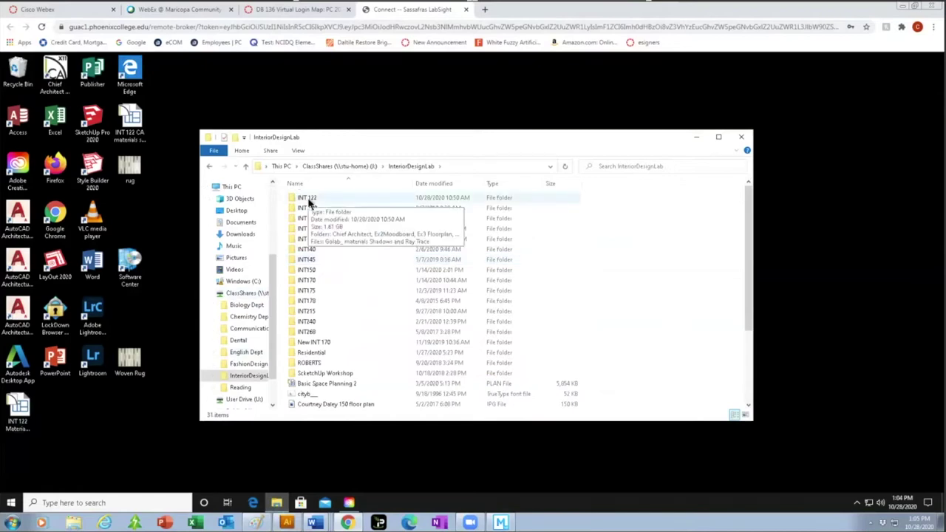
double_click(308, 198)
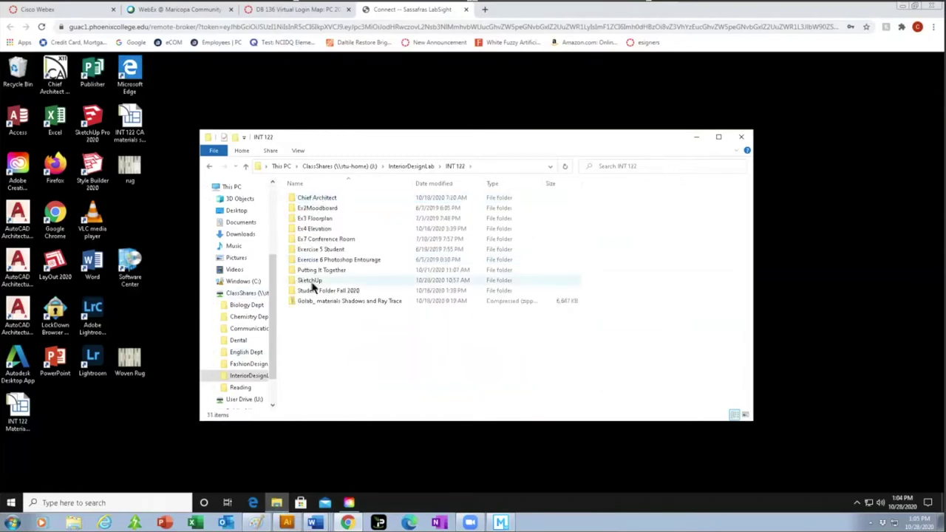
double_click(311, 283)
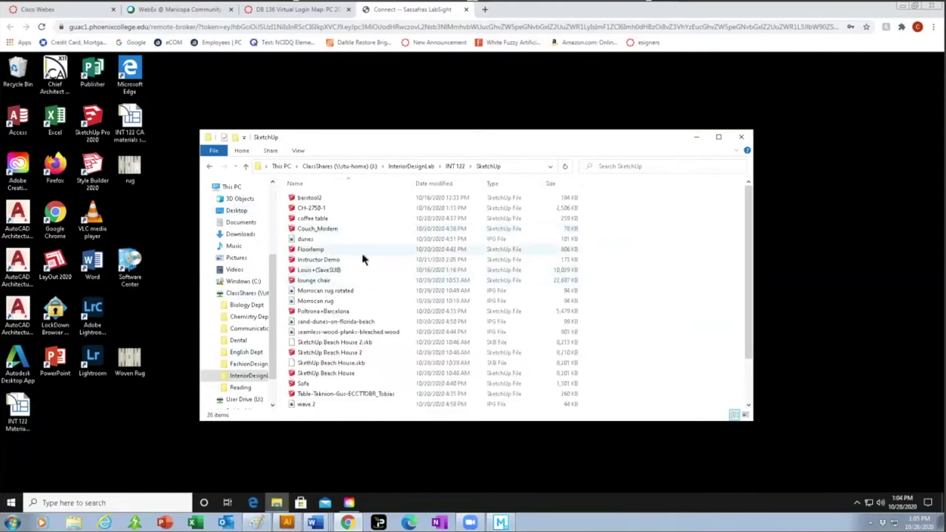
scroll(362, 258, "down", 2)
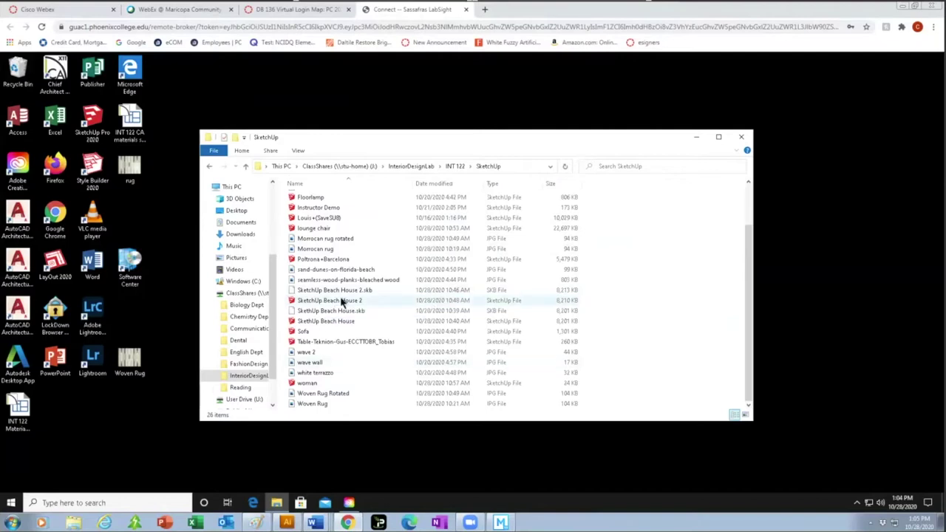
double_click(311, 302)
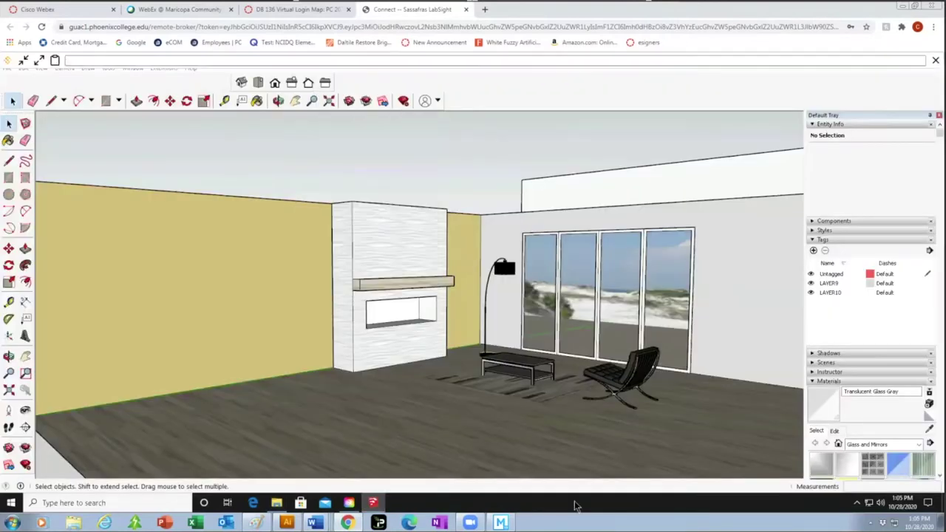
scroll(527, 439, "down", 1)
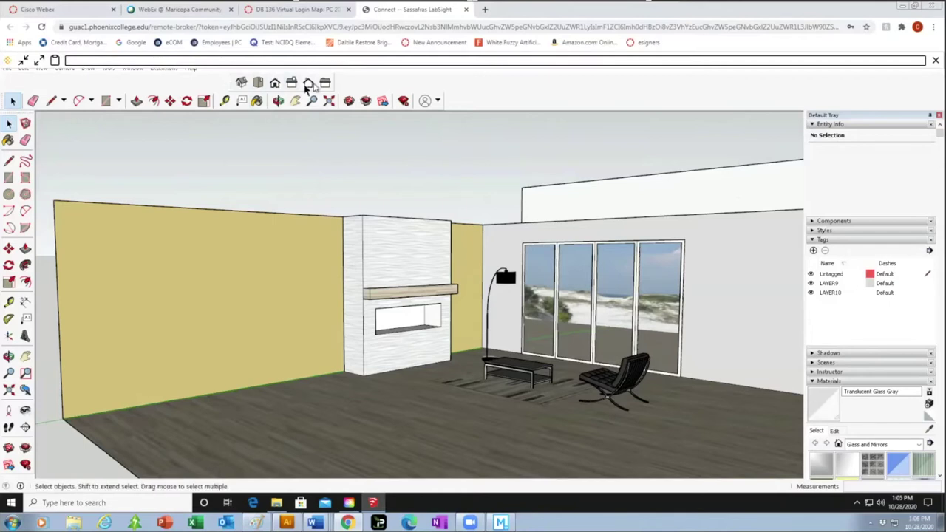
left_click(275, 83)
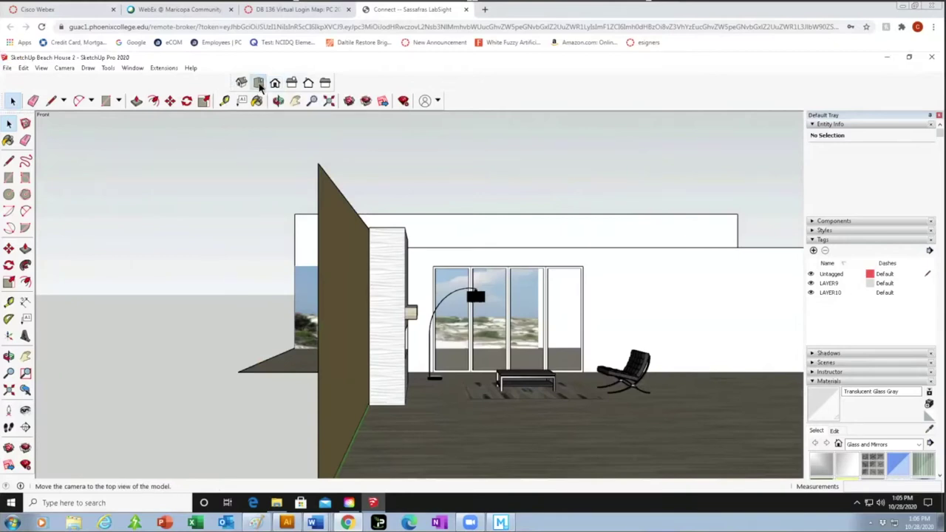
left_click(258, 83)
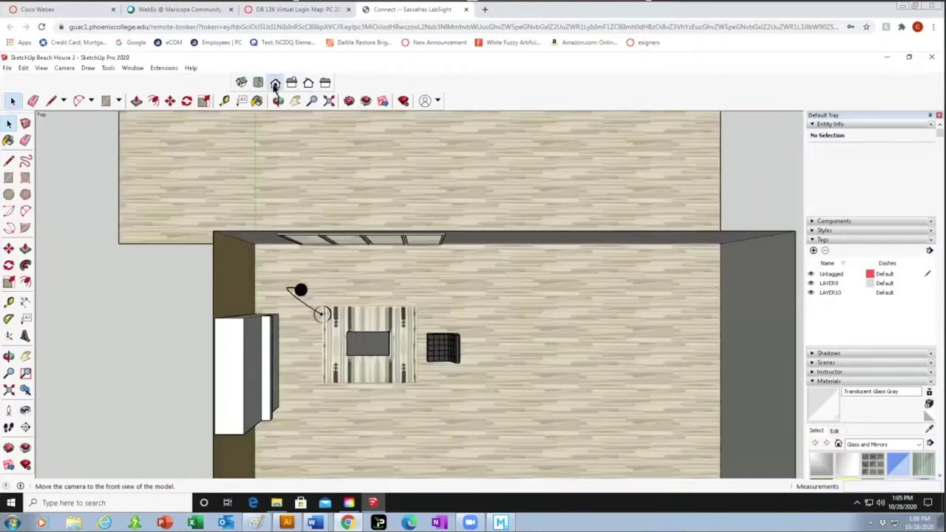
left_click(275, 84)
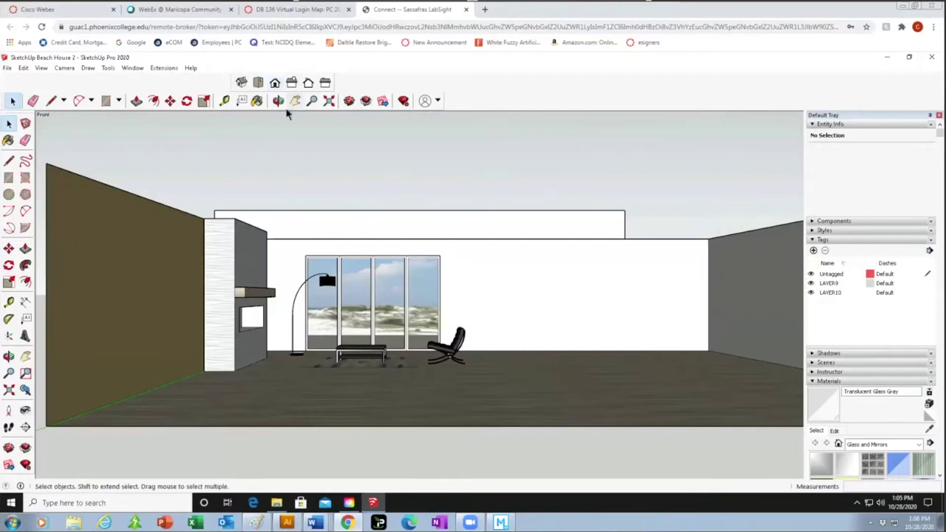
left_click(296, 101)
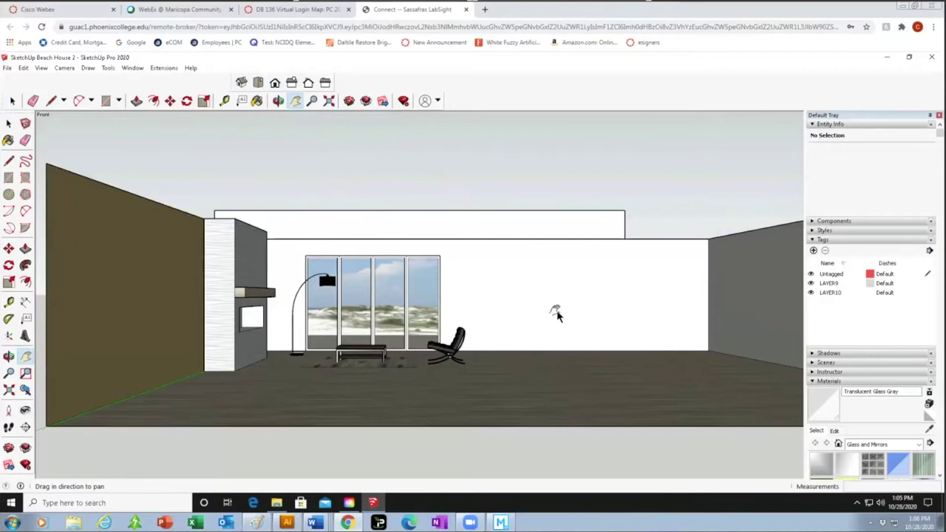
left_click_drag(547, 306, 479, 319)
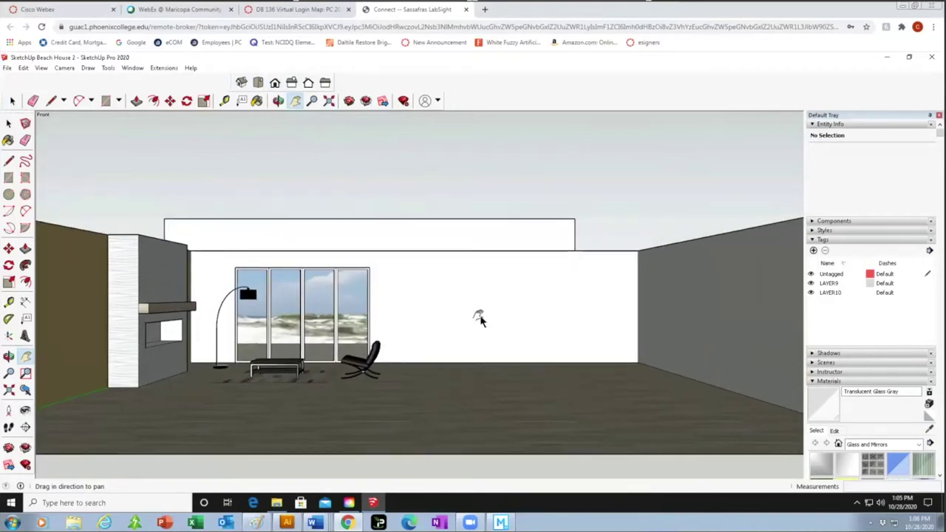
left_click(278, 101)
left_click_drag(498, 403, 427, 405)
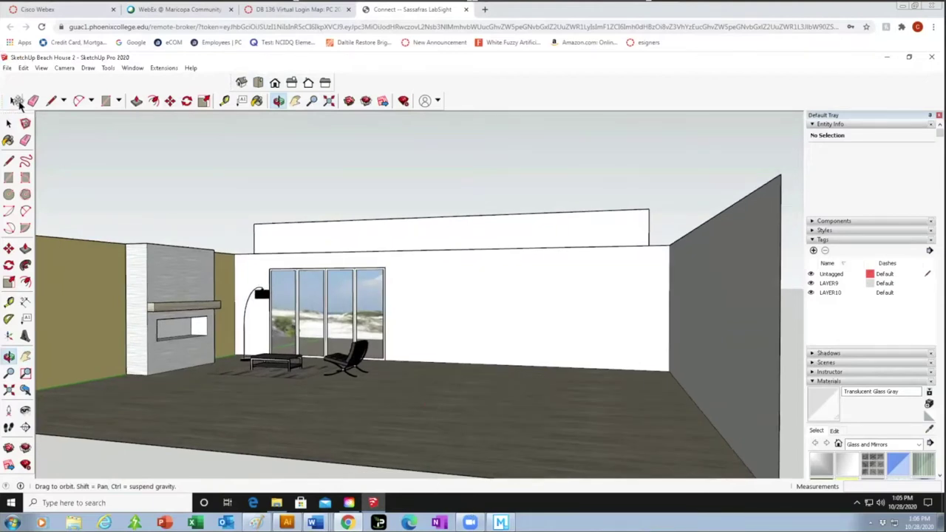
left_click(14, 104)
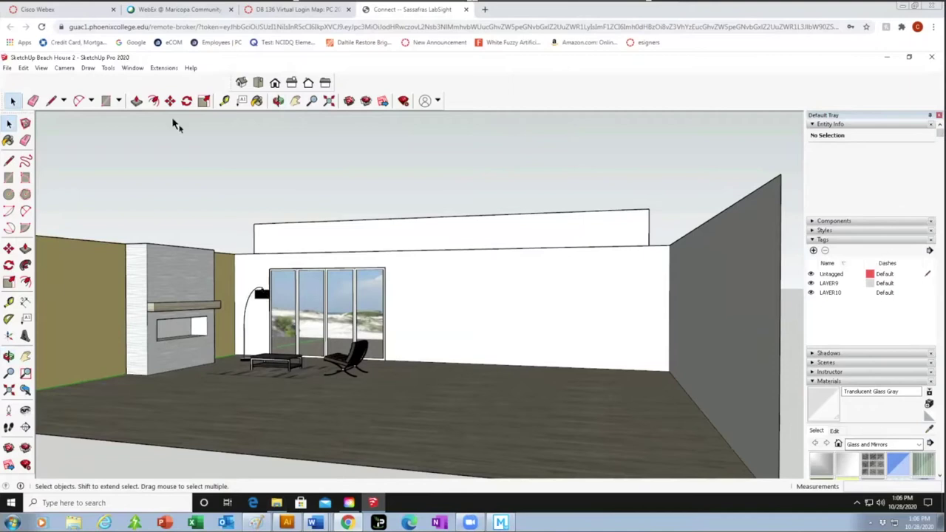
Show the Materials tray's Select tab and drop down its list of material collections.
left_click(133, 68)
mouse_move(142, 82)
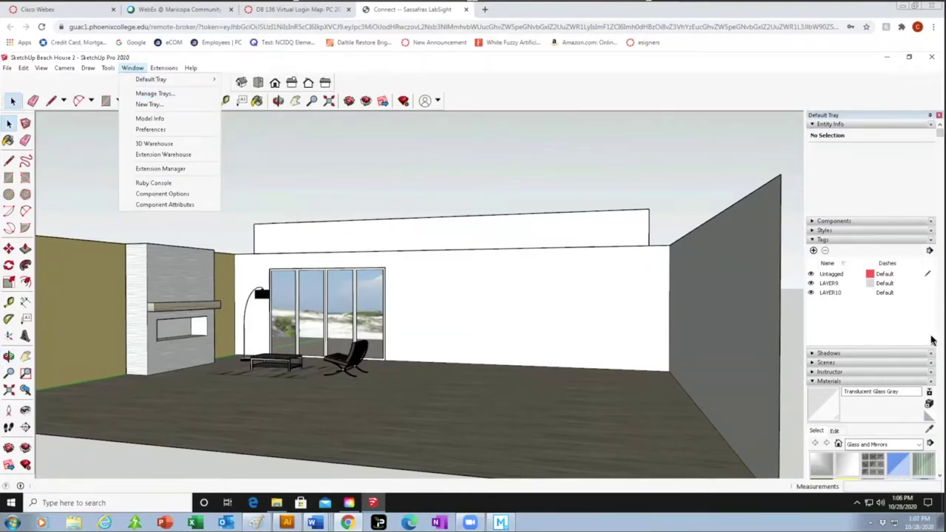
left_click_drag(943, 142, 940, 215)
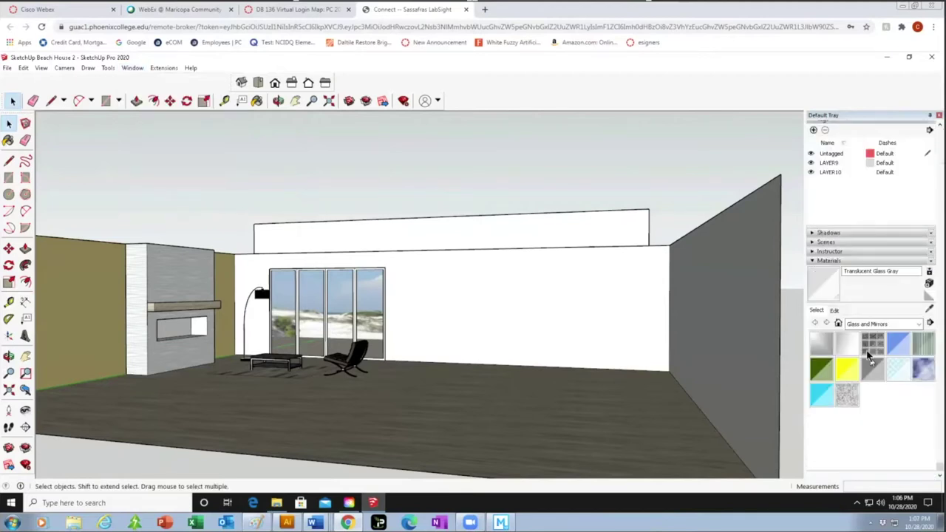
left_click(833, 263)
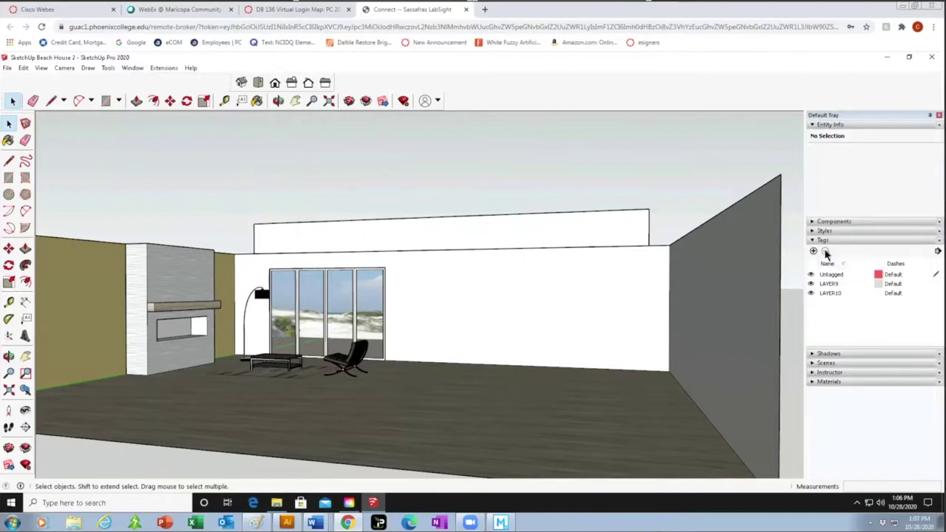
left_click(813, 382)
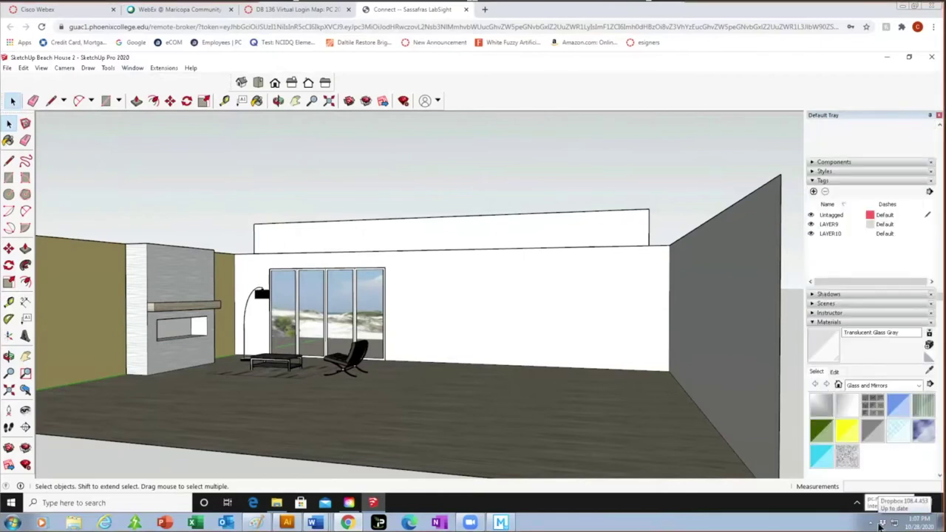
left_click(817, 373)
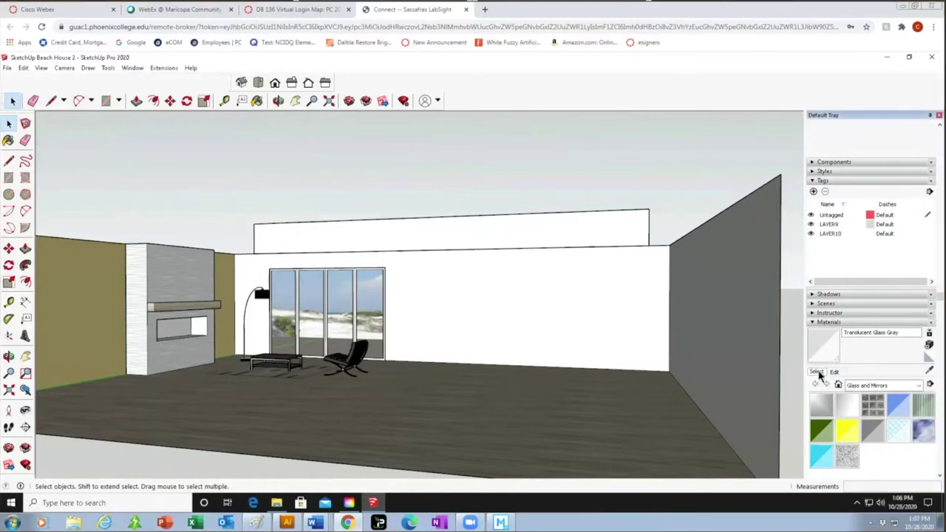
left_click(920, 386)
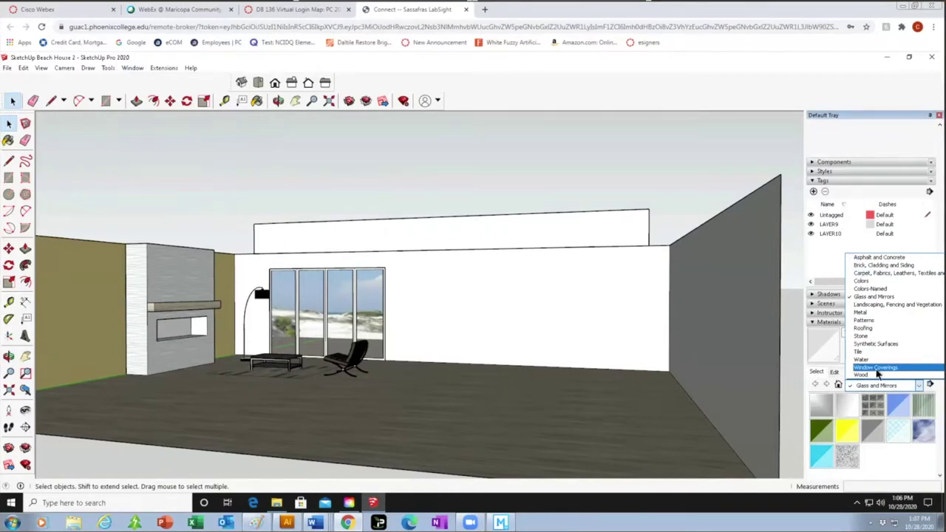
Pick the orange Color C04 from the Colors collection and paint the left wall with it.
left_click(865, 282)
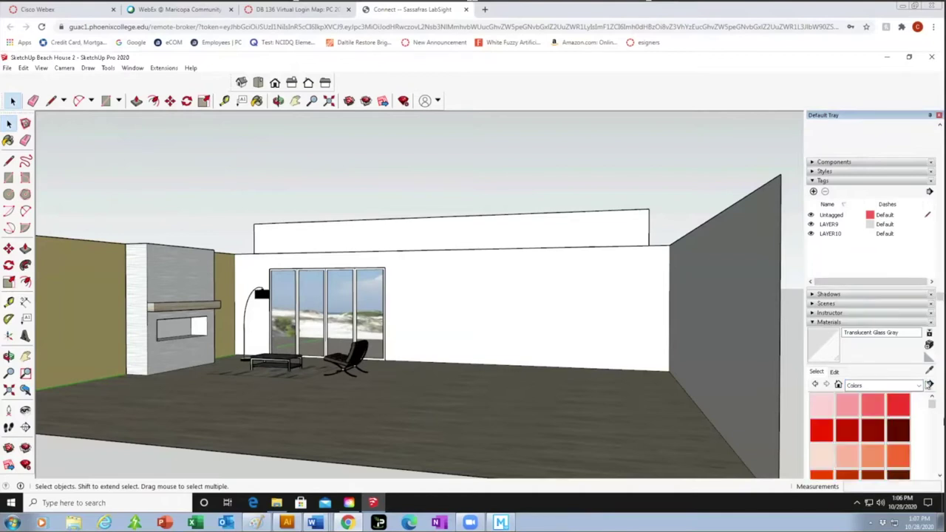
left_click_drag(933, 408, 933, 420)
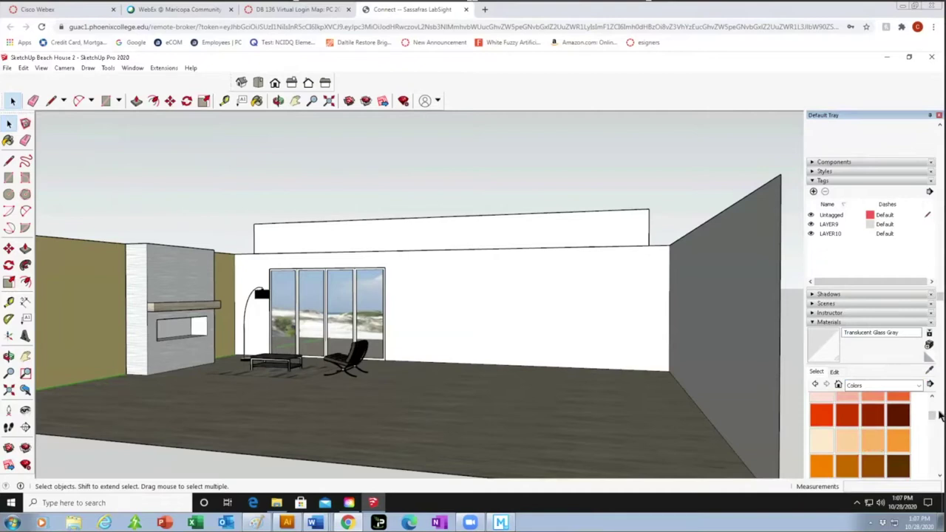
mouse_move(932, 419)
left_mouse_down()
mouse_move(932, 433)
mouse_move(932, 418)
left_mouse_up()
left_click(899, 403)
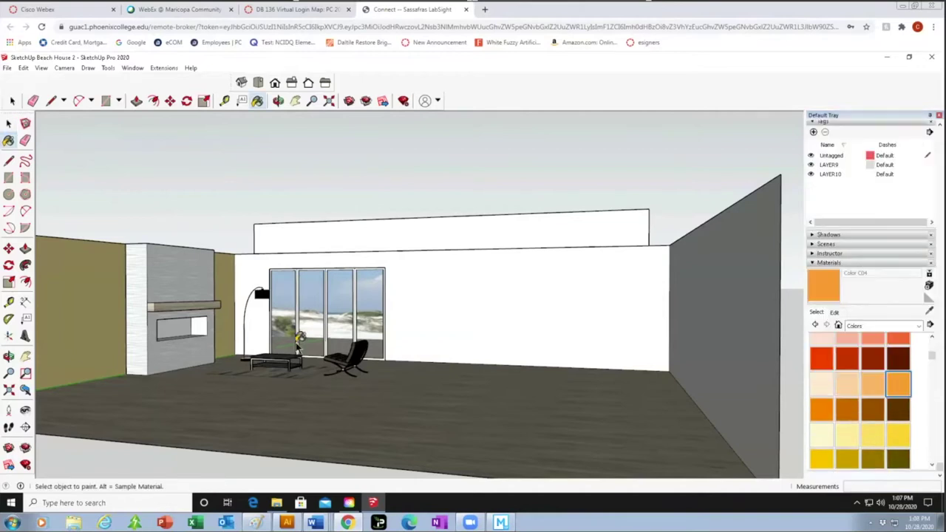
left_click(101, 276)
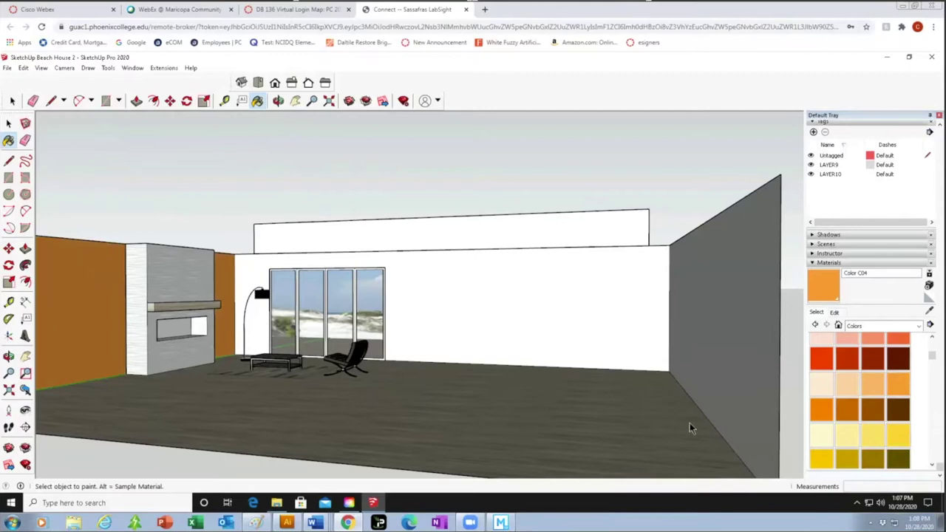
Shift Color C04 to a muted, darker mustard yellow with opacity back at 100.
left_click(835, 312)
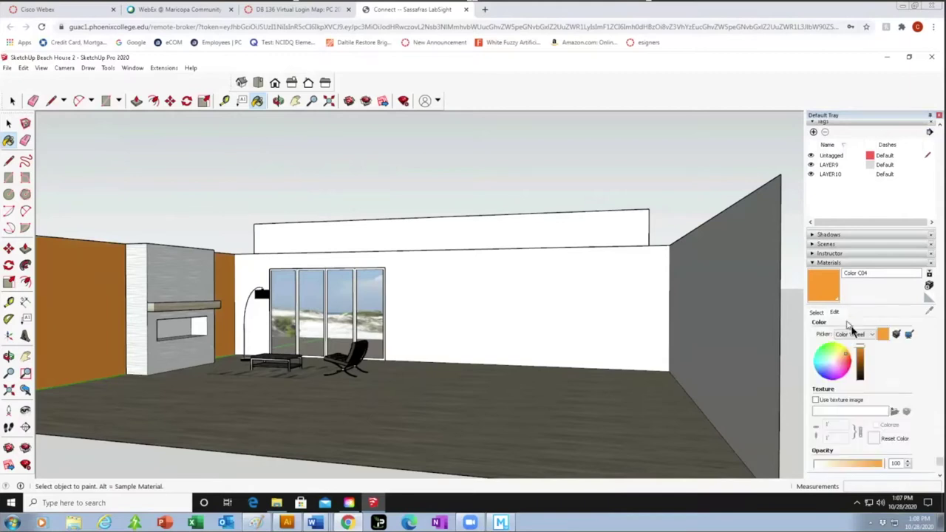
left_click(847, 358)
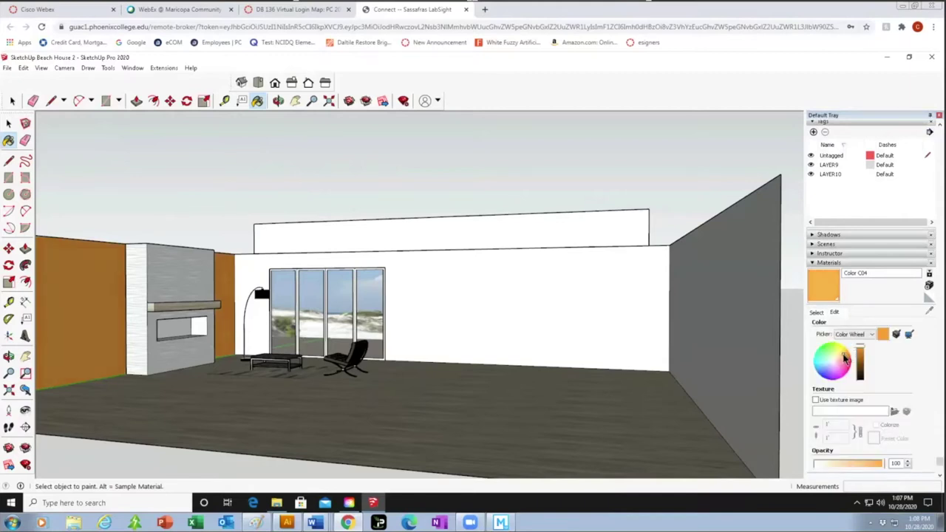
left_click_drag(845, 359, 843, 357)
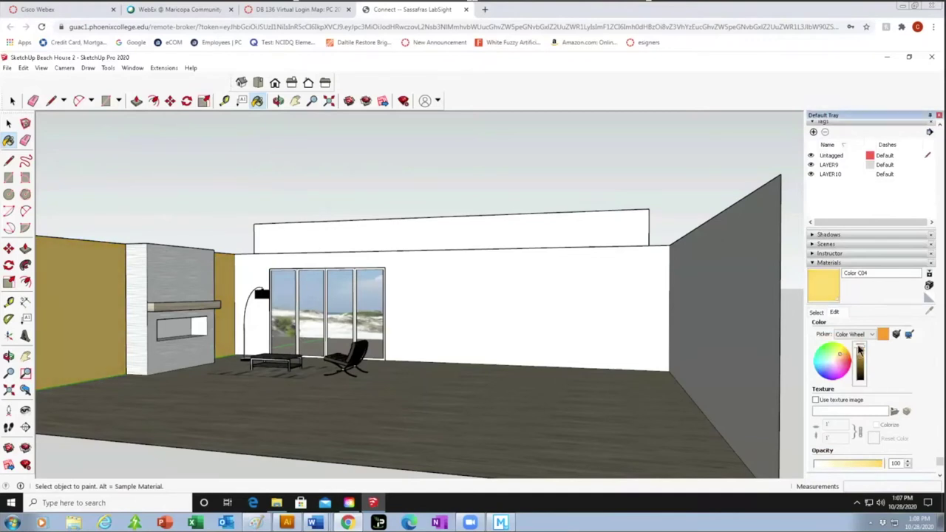
left_click_drag(859, 351, 859, 353)
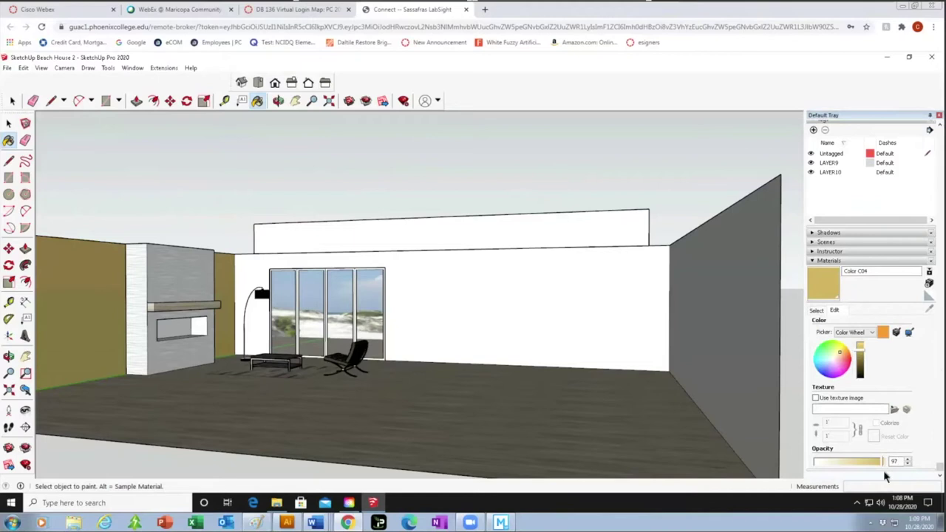
left_click_drag(877, 467, 880, 467)
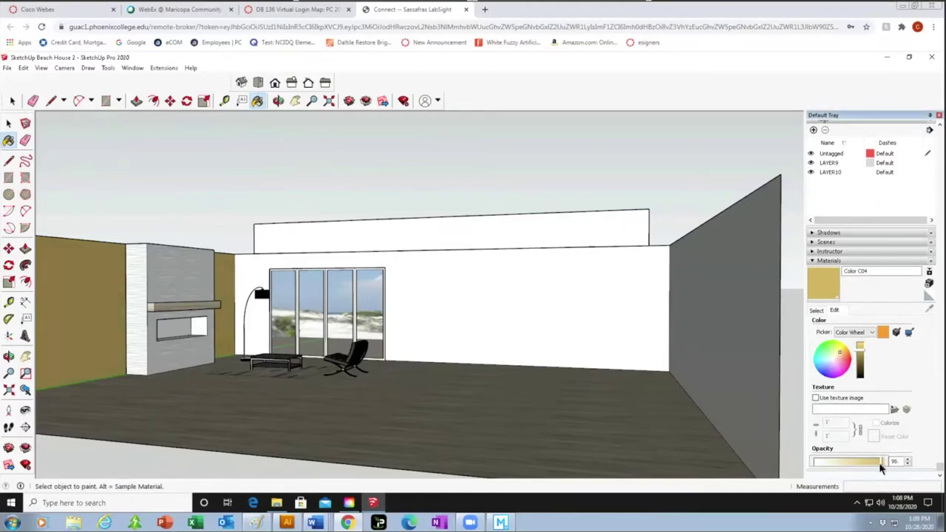
left_click_drag(880, 461, 903, 460)
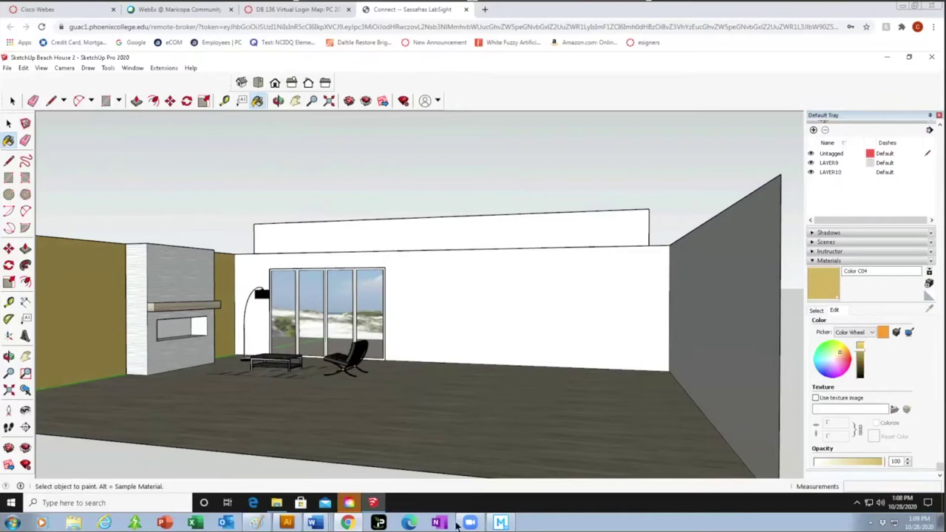
Return to the Select tool and view the beach house from the Top view.
mouse_move(476, 520)
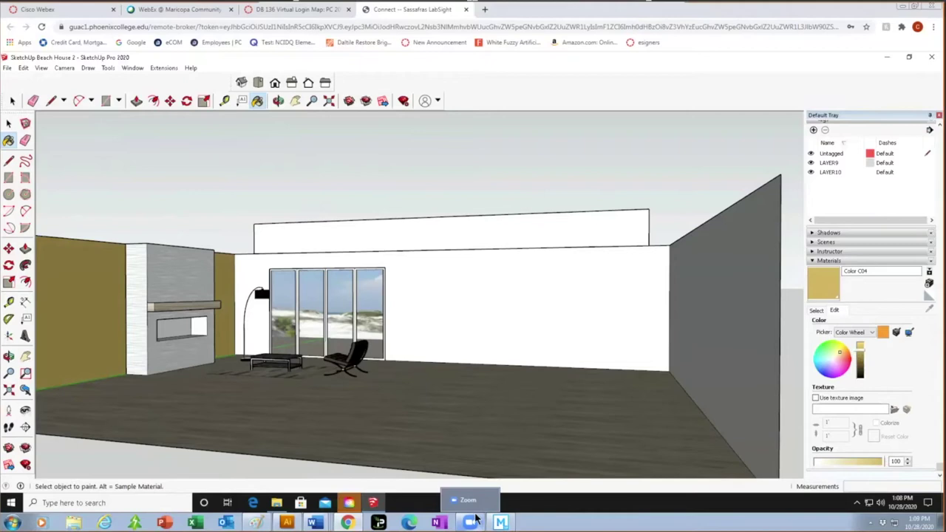
left_click(13, 102)
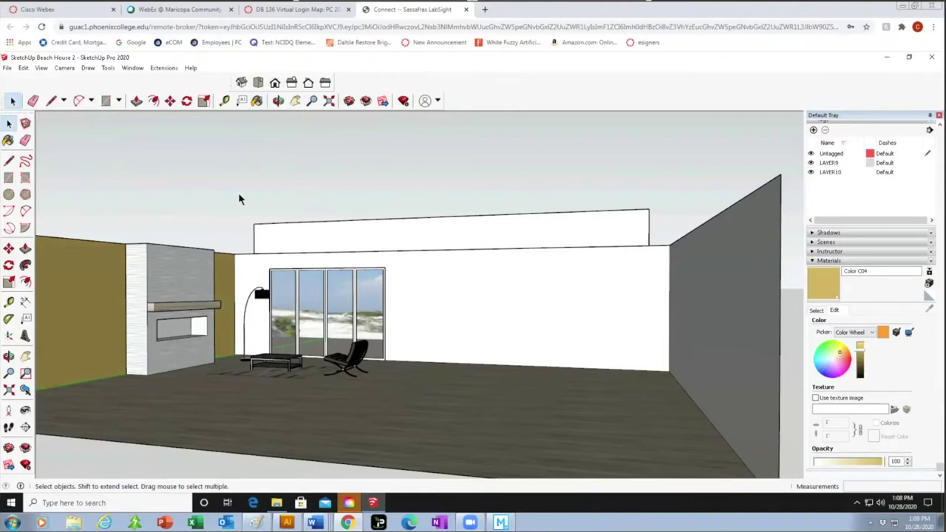
left_click(258, 83)
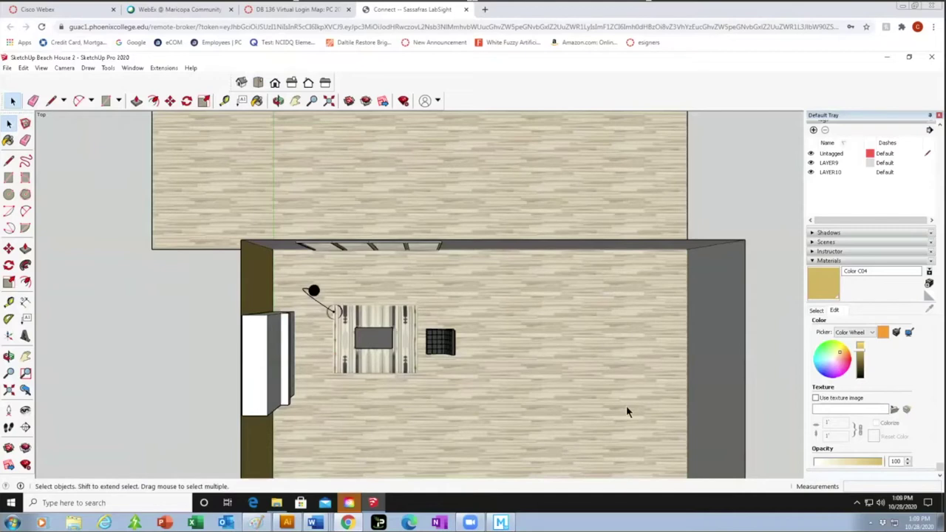
Paint the living room floor with Field Square Tile from the Tile collection.
left_click(816, 261)
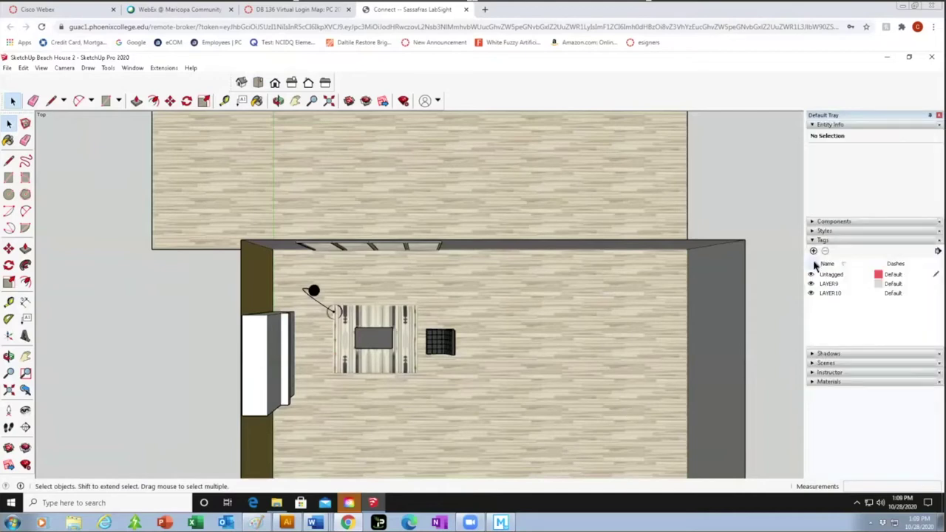
left_click(827, 383)
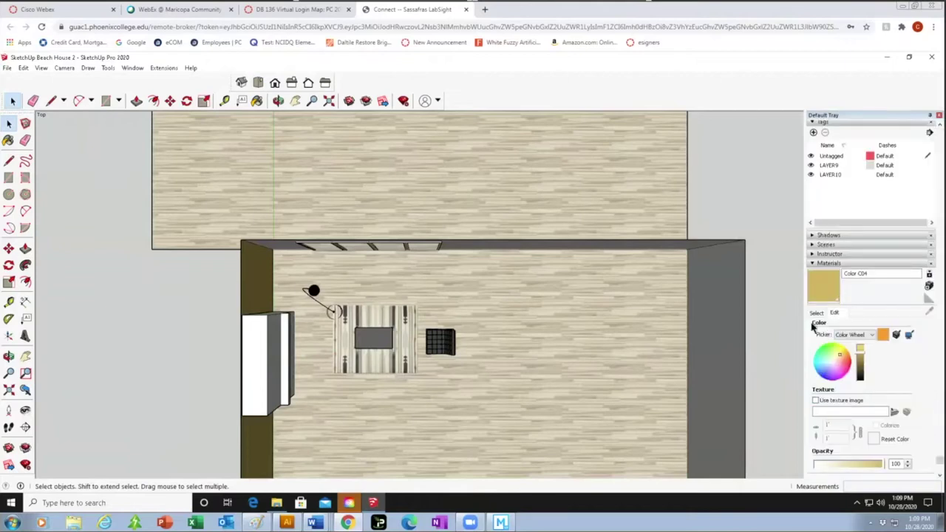
left_click(816, 315)
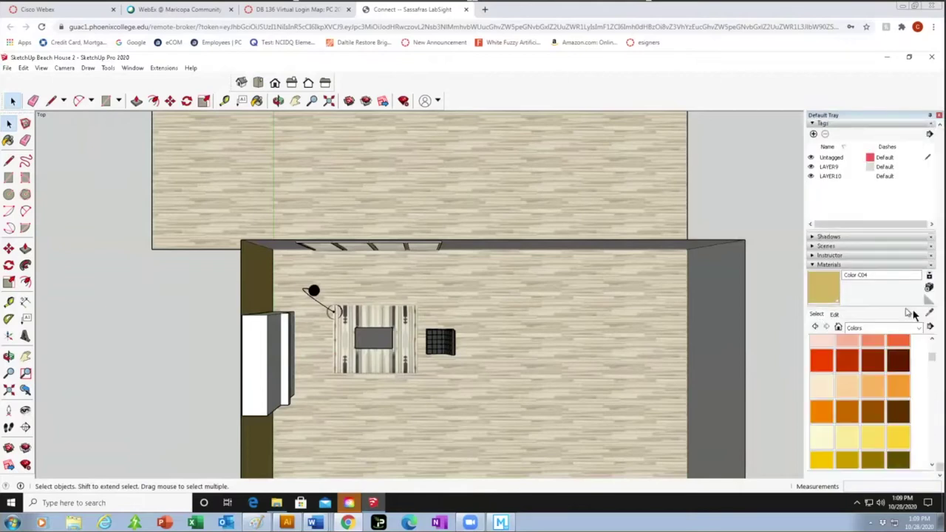
left_click(919, 327)
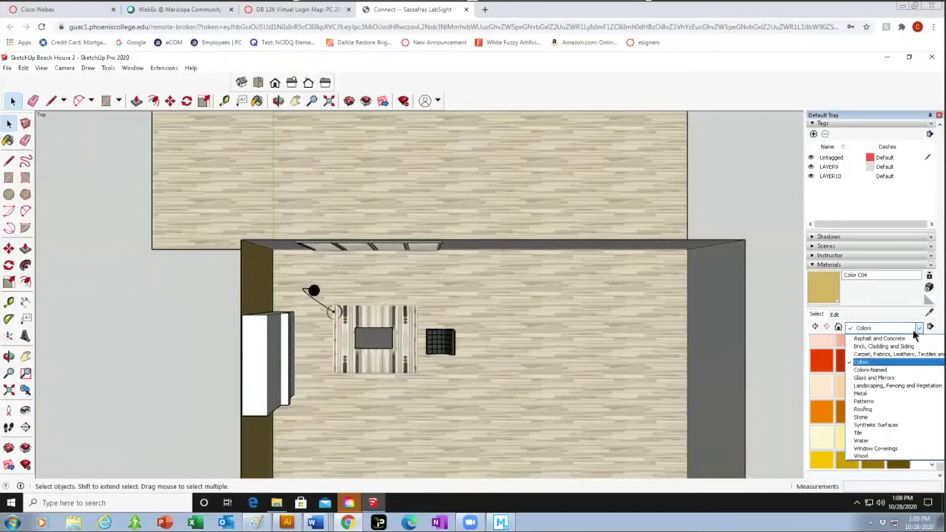
left_click(869, 434)
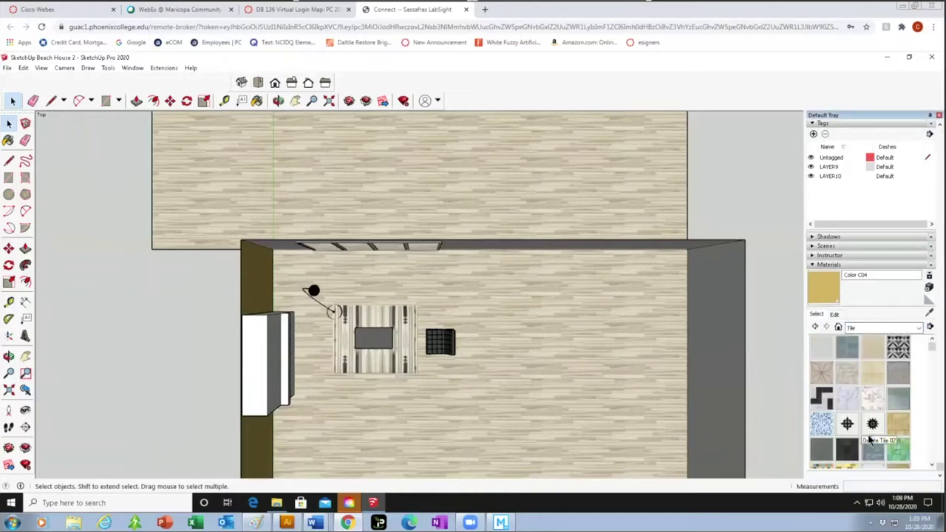
left_click(873, 376)
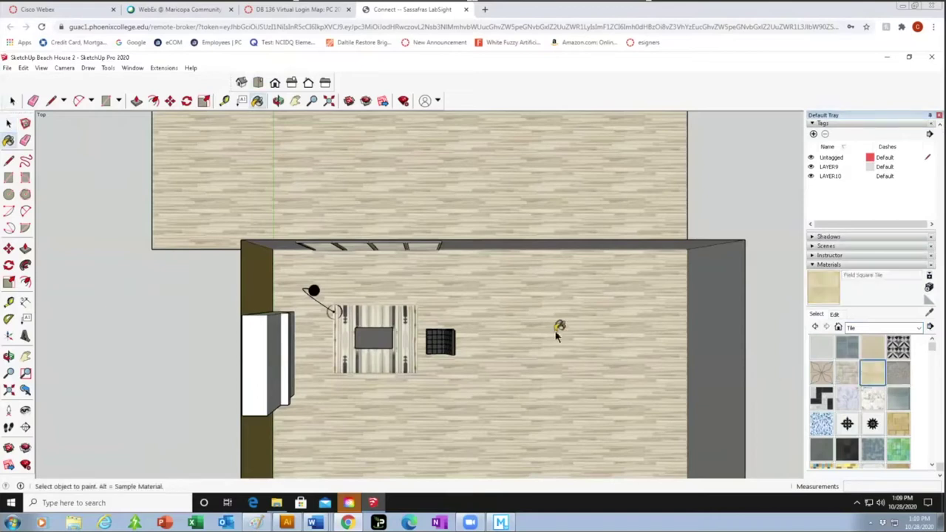
left_click(558, 336)
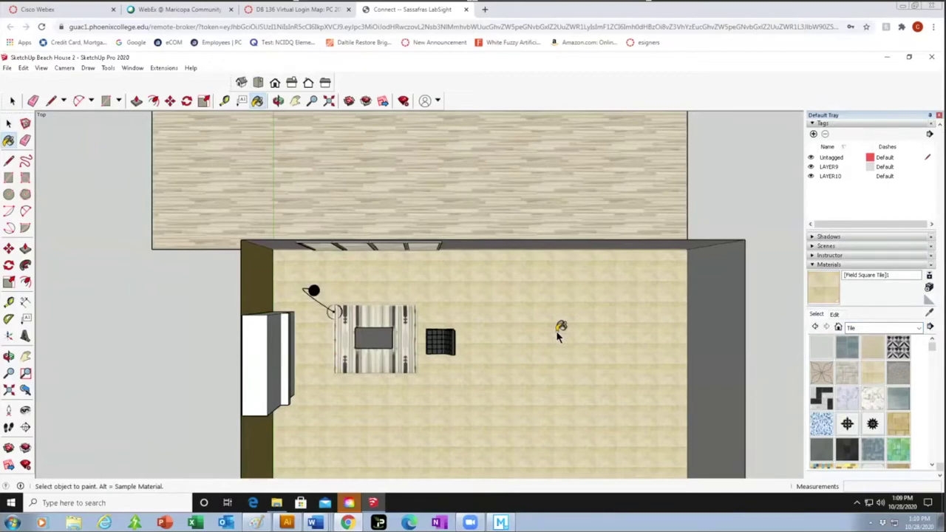
left_click(834, 314)
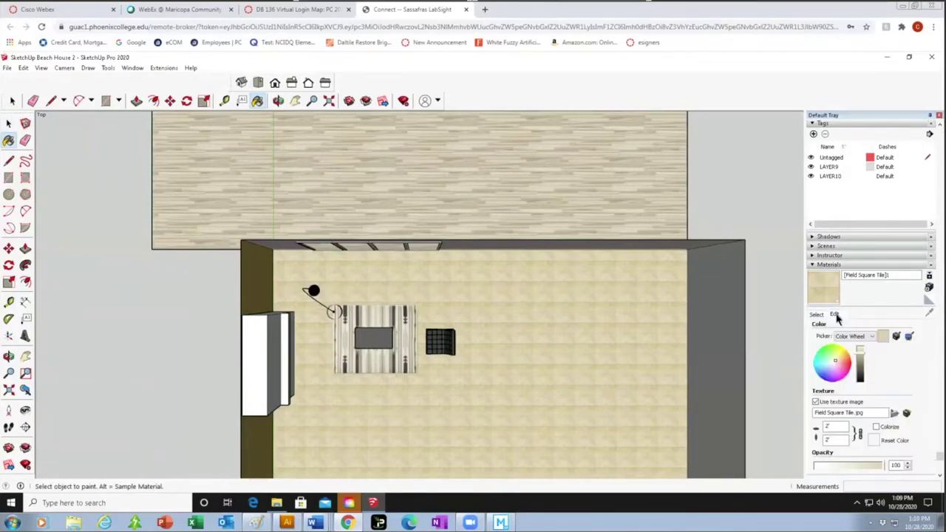
Set the tile texture width to 4, darken the floor to taupe, and set opacity to 87.
left_click(833, 428)
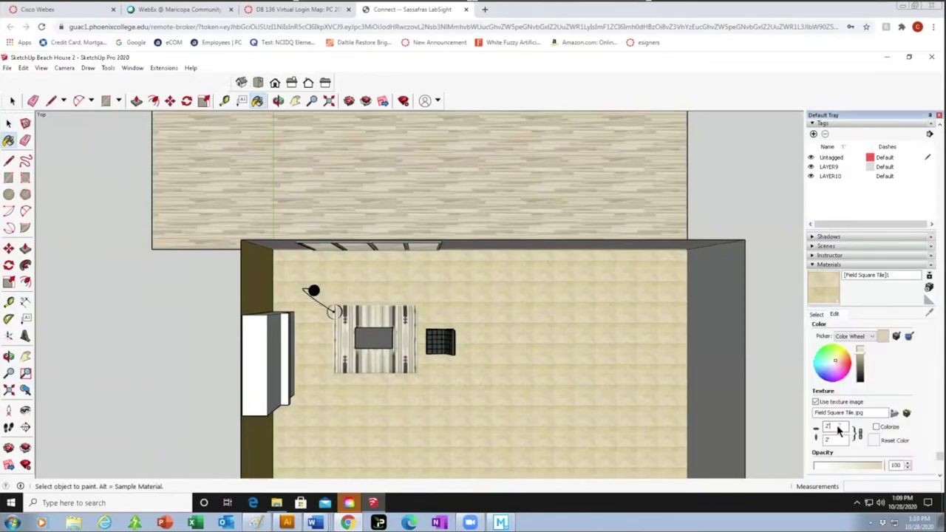
type("10")
key("Return")
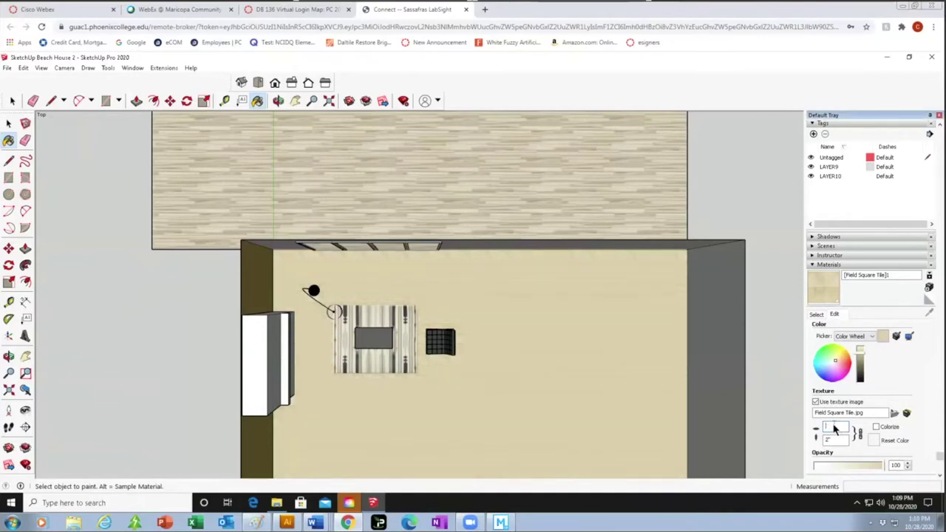
type("4")
key("Return")
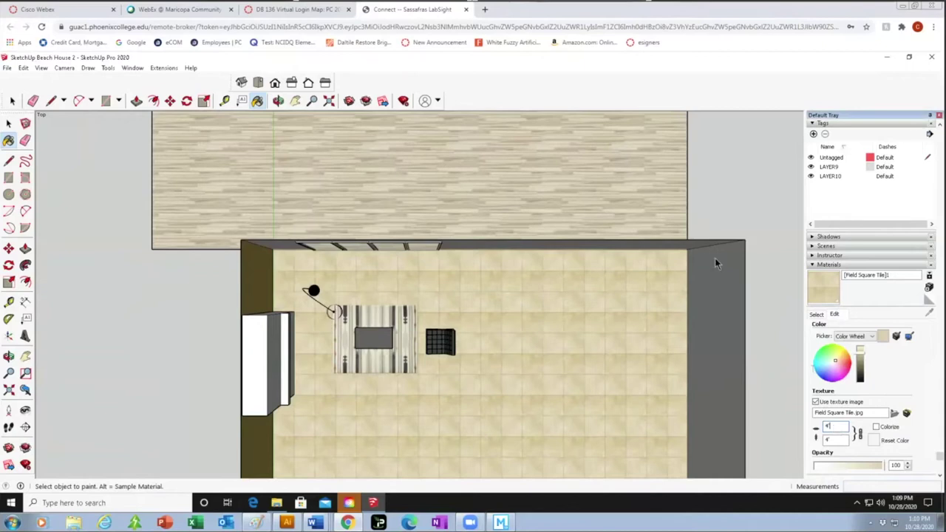
left_click_drag(860, 359, 860, 359)
left_click_drag(848, 466, 880, 468)
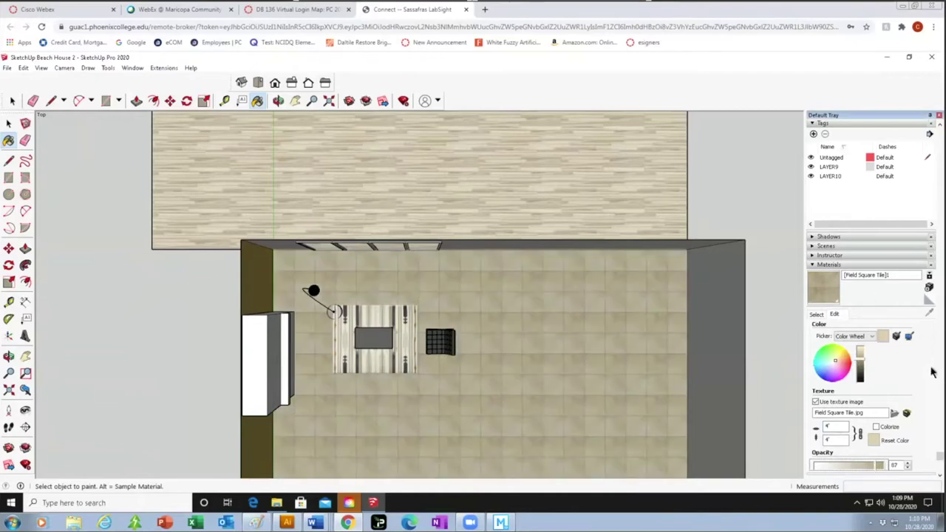
Switch the Materials Select tab's collection list to In Model.
left_click(813, 267)
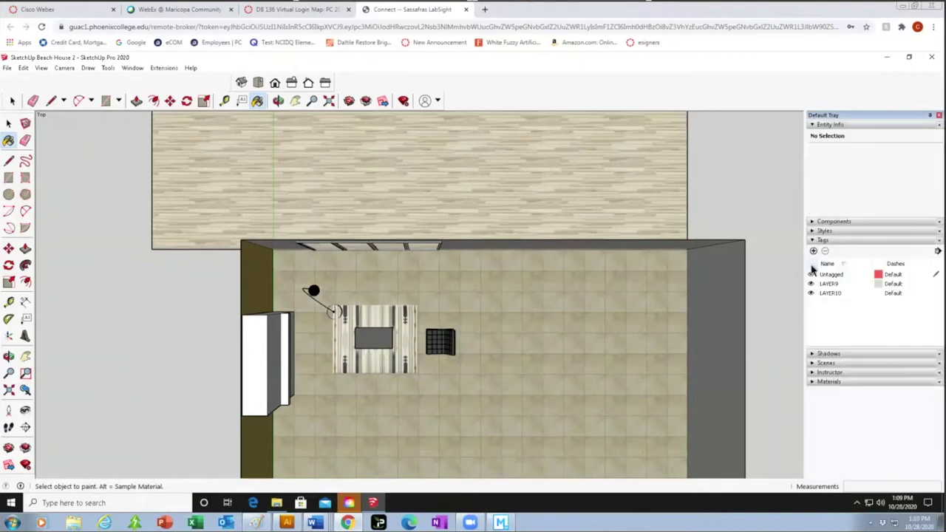
left_click(832, 382)
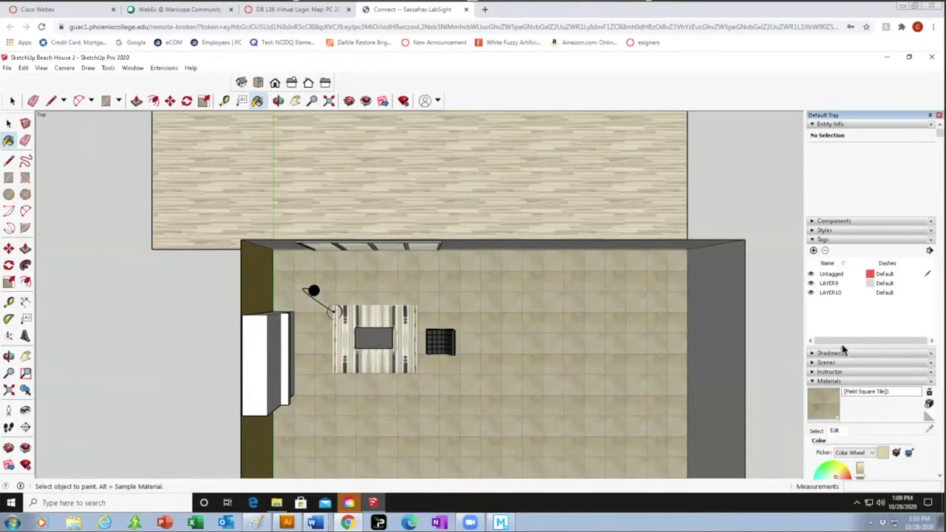
left_click(815, 431)
scroll(813, 435, "down", 2)
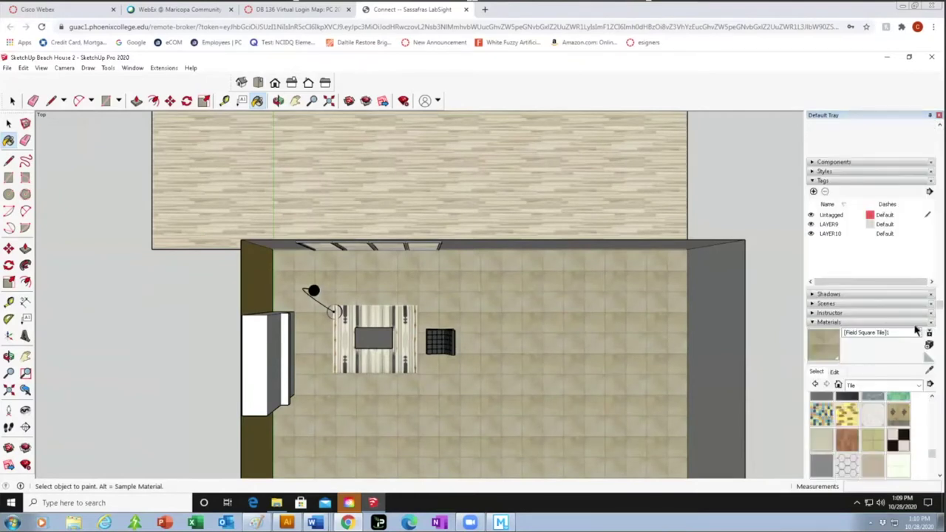
left_click(919, 386)
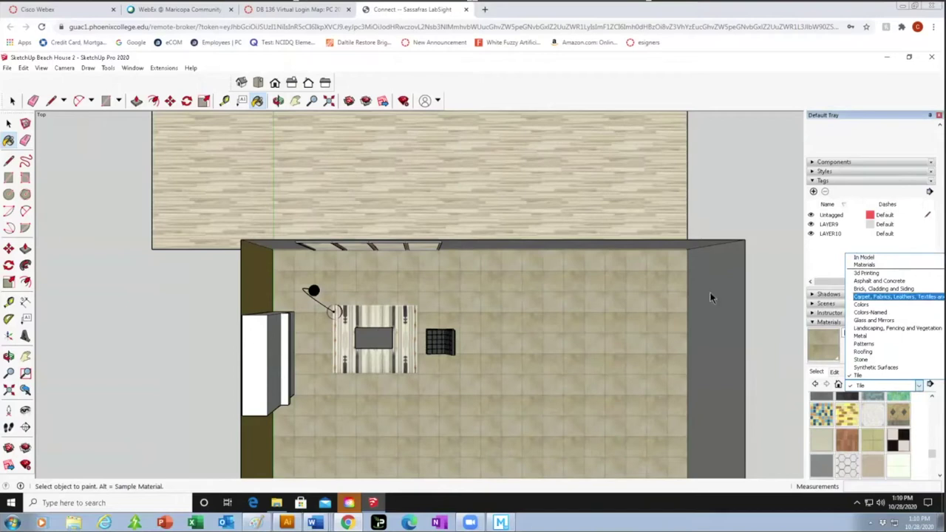
left_click(867, 260)
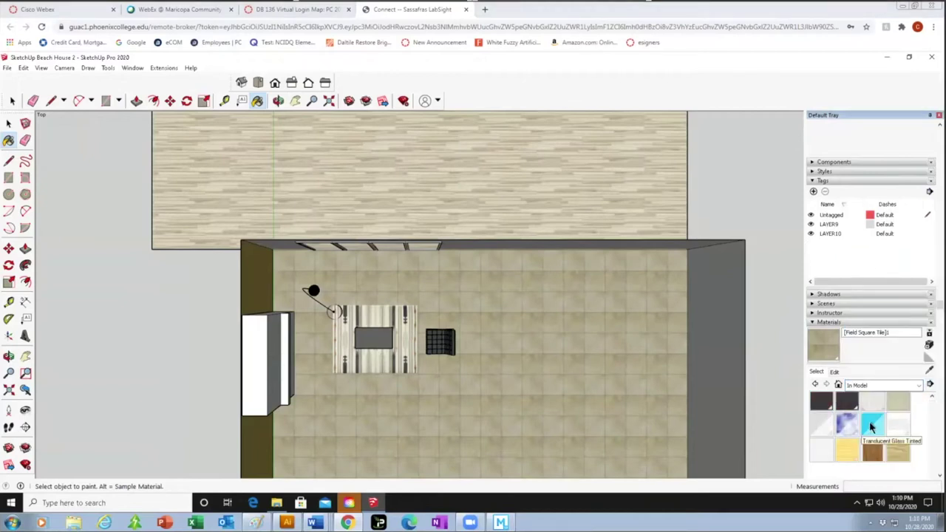
Sample Bleached wood from the upper floor, paint the tiled floor with it, and show its Edit settings.
left_click(929, 374)
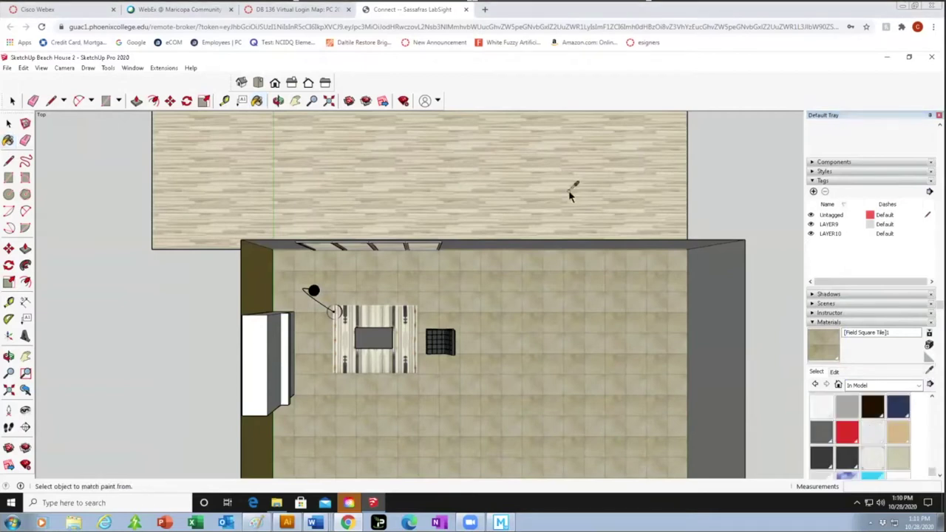
left_click(569, 208)
left_click(578, 323)
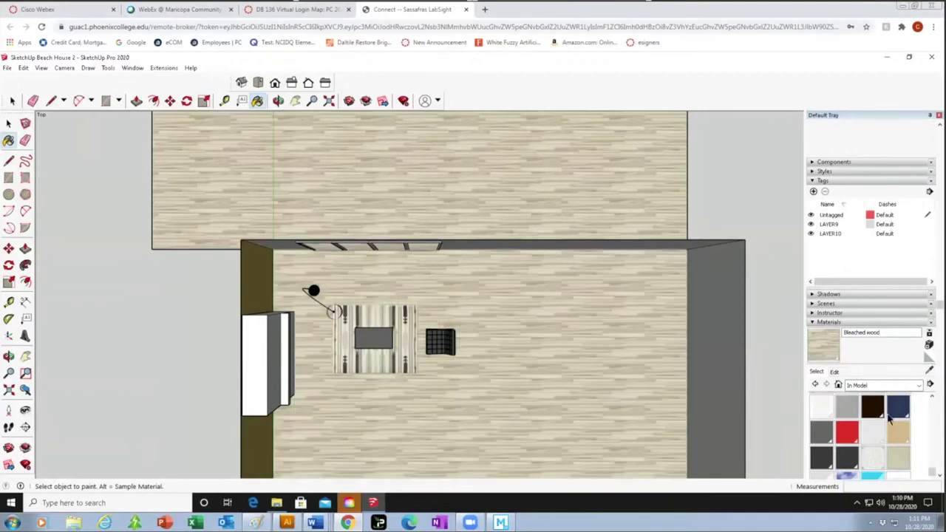
left_click(932, 476)
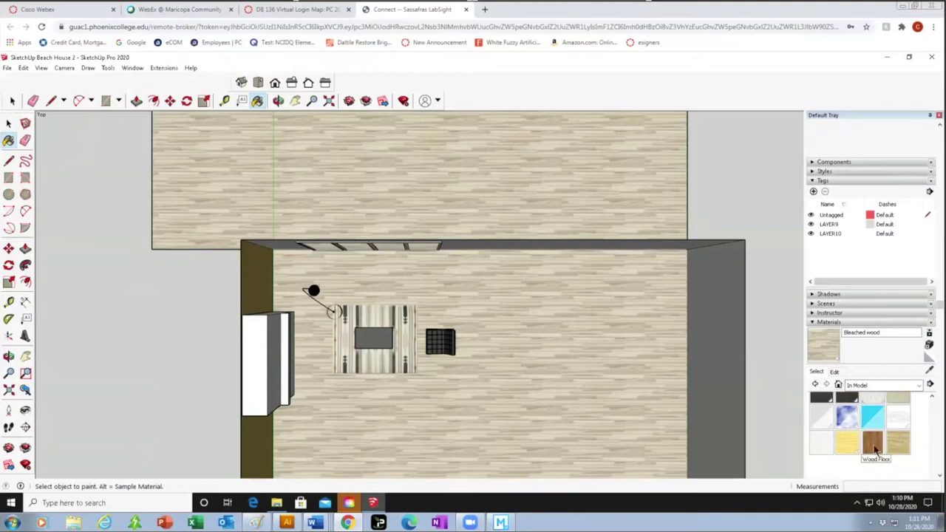
scroll(876, 448, "up", 2)
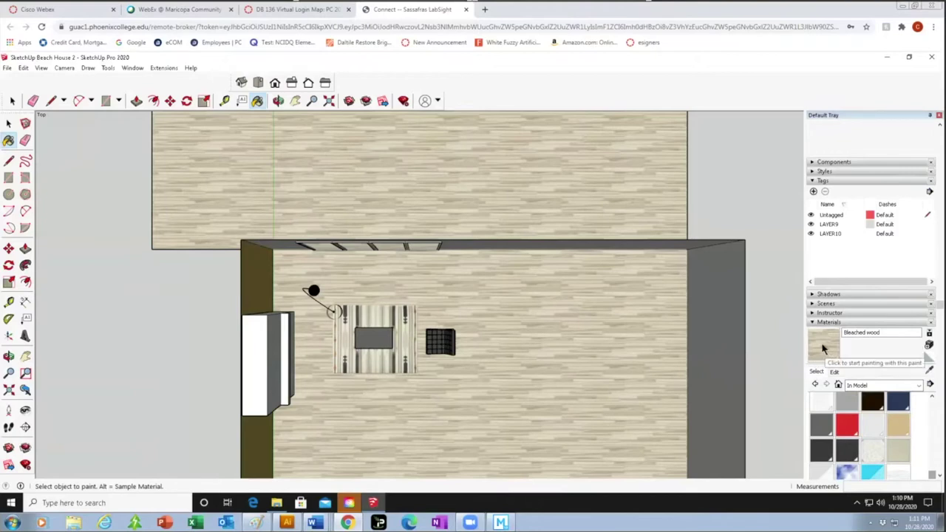
left_click(836, 374)
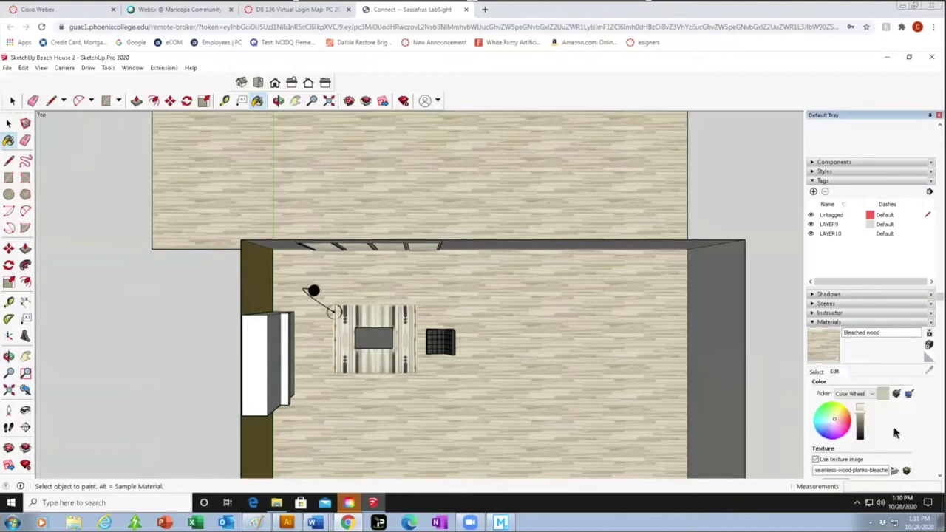
scroll(897, 432, "down", 2)
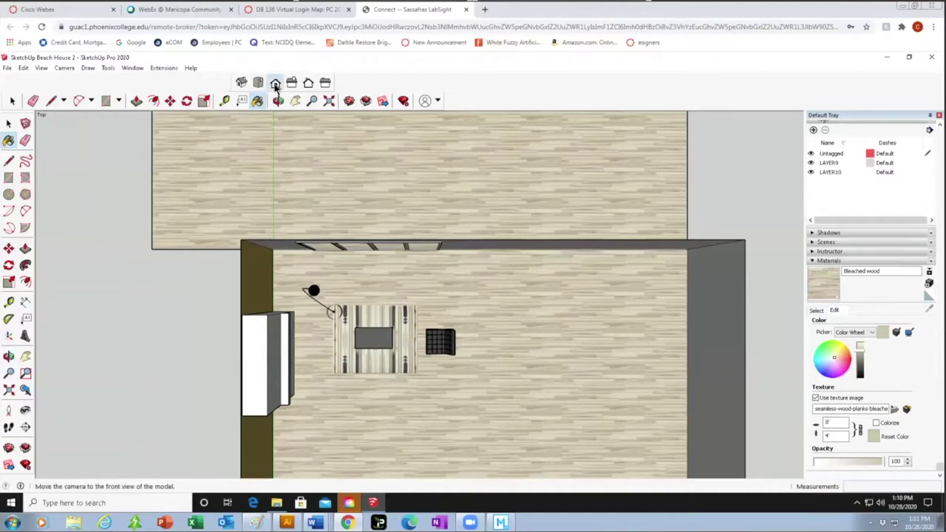
Switch to the front view, then tilt the room and lower it in the view.
left_click(275, 83)
left_click(295, 104)
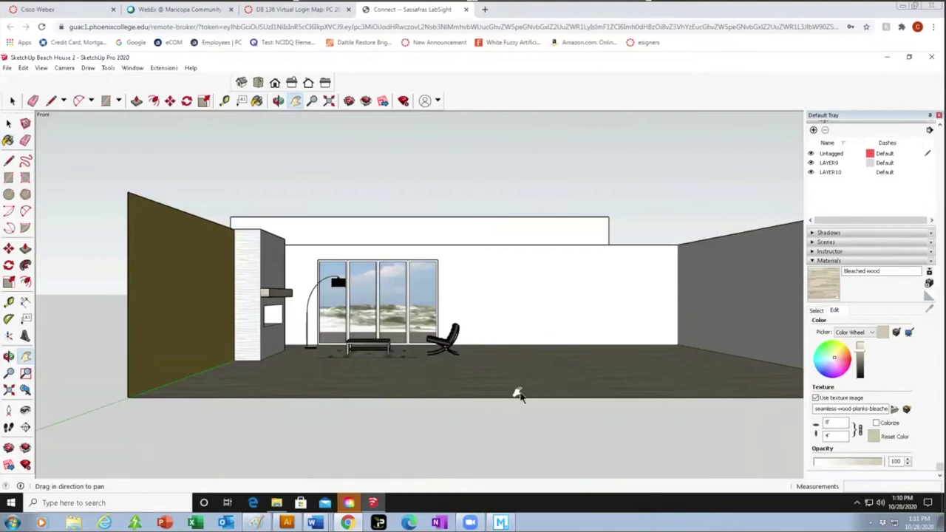
middle_click_drag(560, 374, 529, 386)
left_click_drag(505, 382, 488, 409)
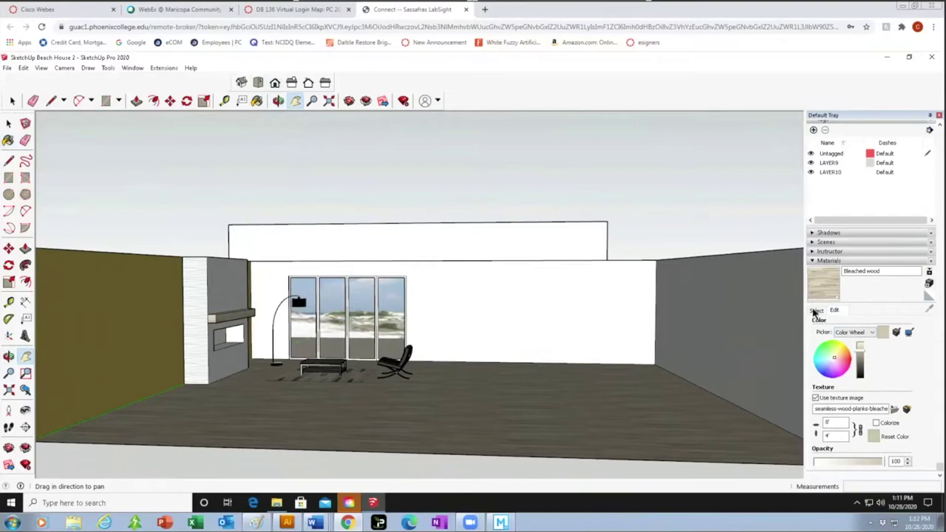
Browse the Colors collection in the Materials panel.
left_click(817, 310)
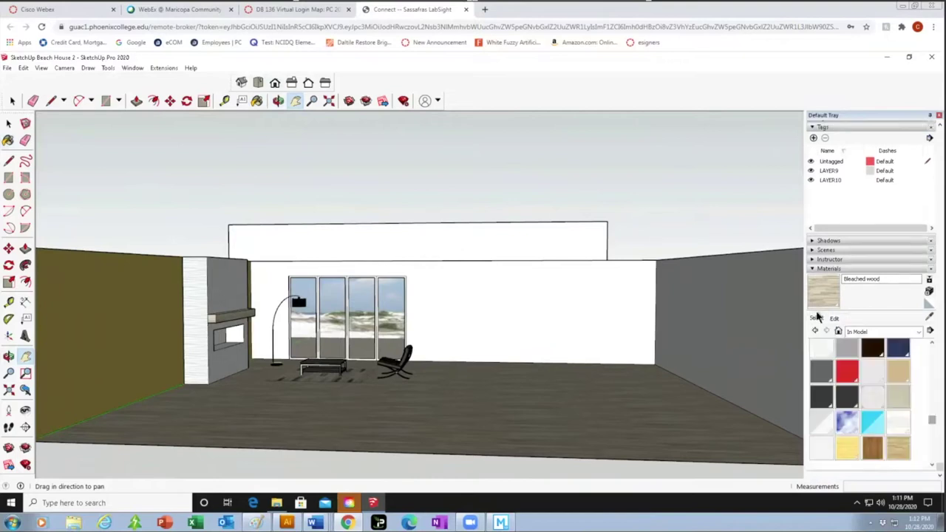
left_click(903, 331)
left_click(864, 390)
scroll(863, 390, "down", 10)
scroll(879, 390, "up", 5)
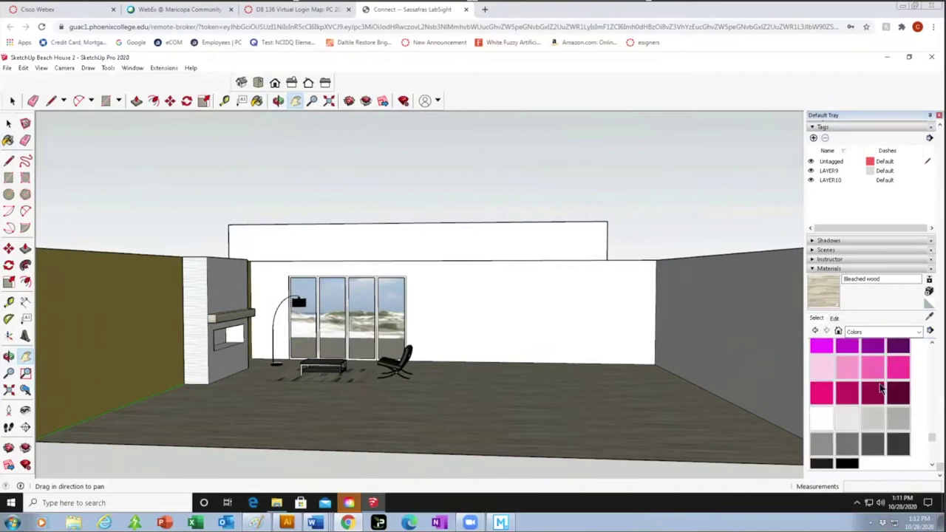
scroll(880, 389, "down", 3)
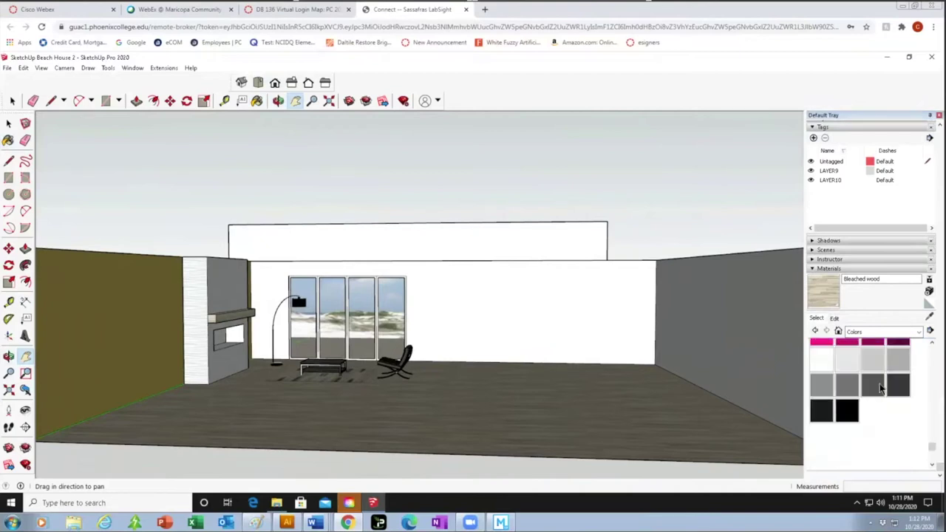
Paint the wall light grey with Color M01.
left_click(849, 361)
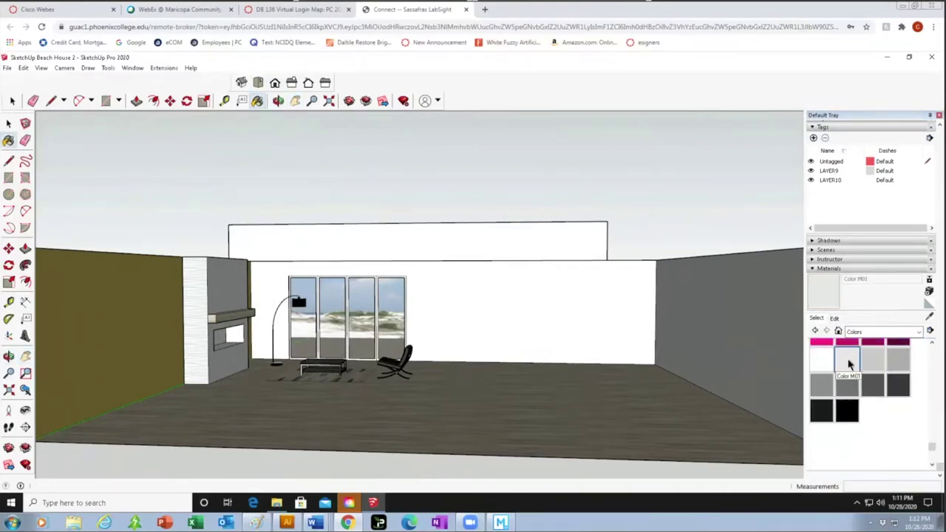
left_click(706, 302)
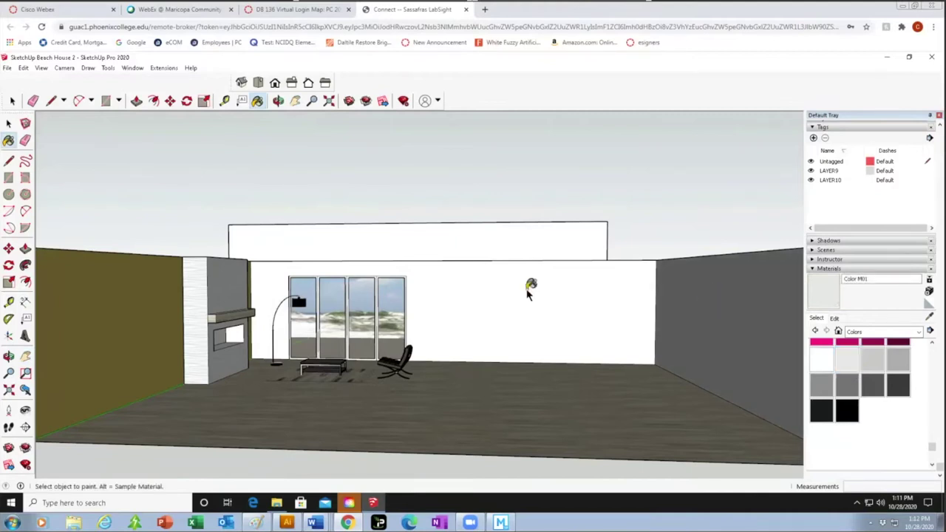
key("space")
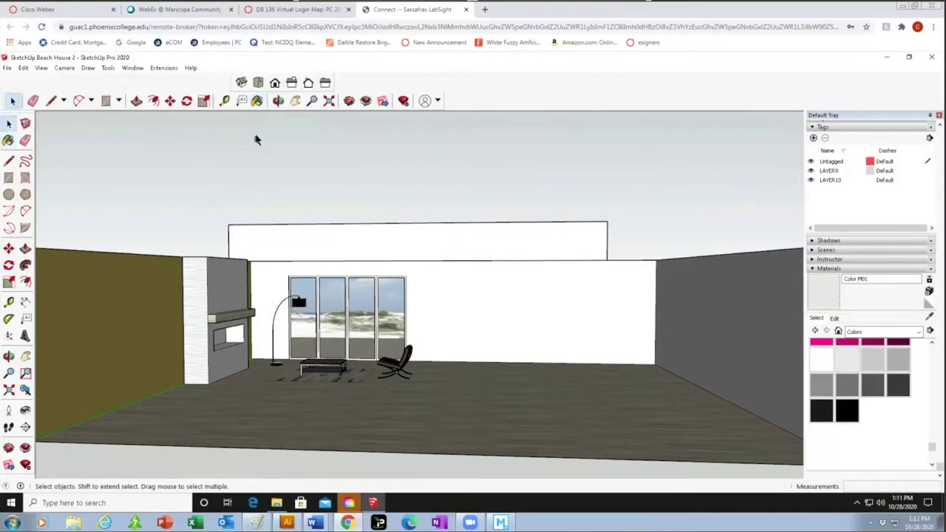
Pan the view to shift the room toward the left.
left_click(295, 101)
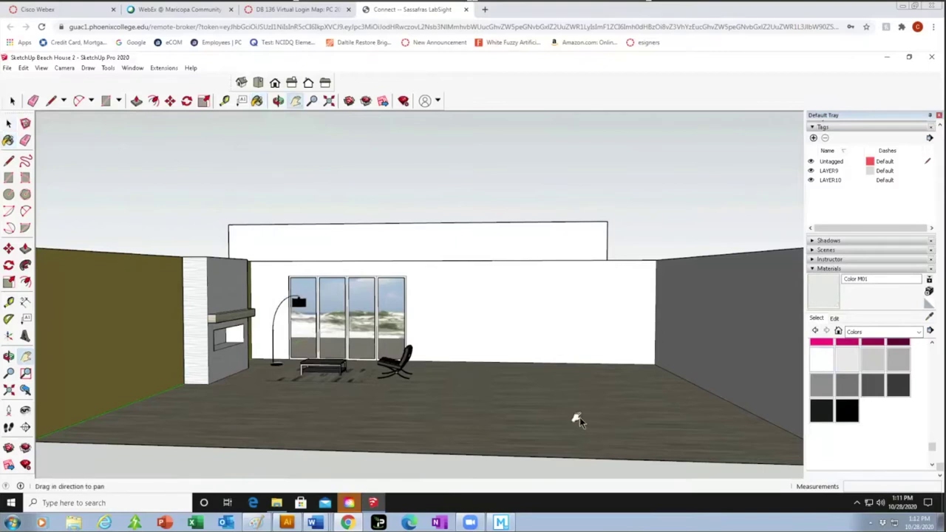
scroll(666, 435, "down", 1)
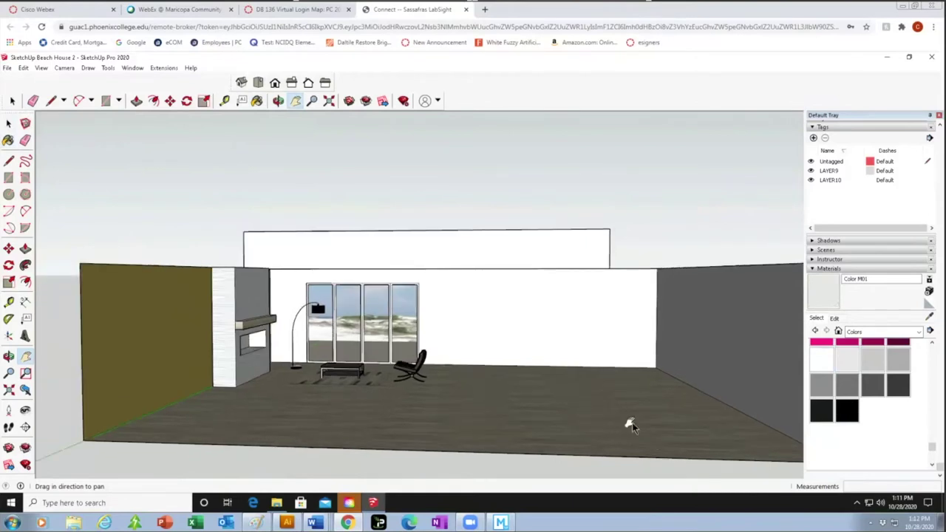
mouse_move(644, 418)
left_mouse_down()
mouse_move(607, 414)
mouse_move(594, 426)
mouse_move(623, 432)
left_mouse_up()
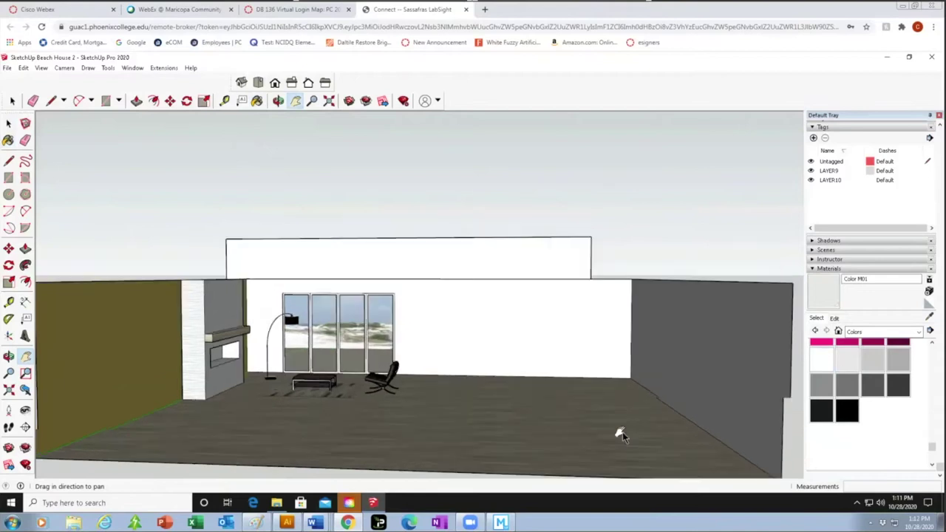
scroll(473, 407, "up", 2)
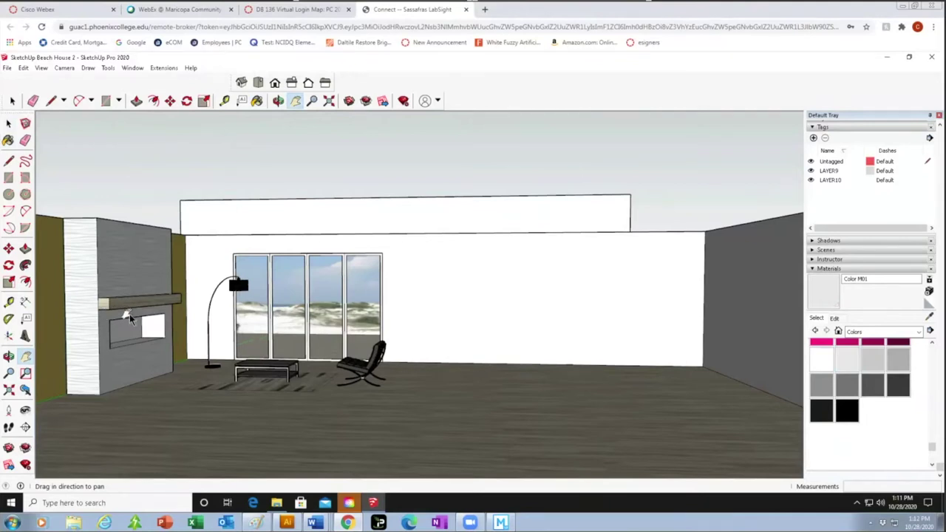
Sample the fireplace mantel's Bleached wood as the current paint material.
scroll(130, 318, "up", 3)
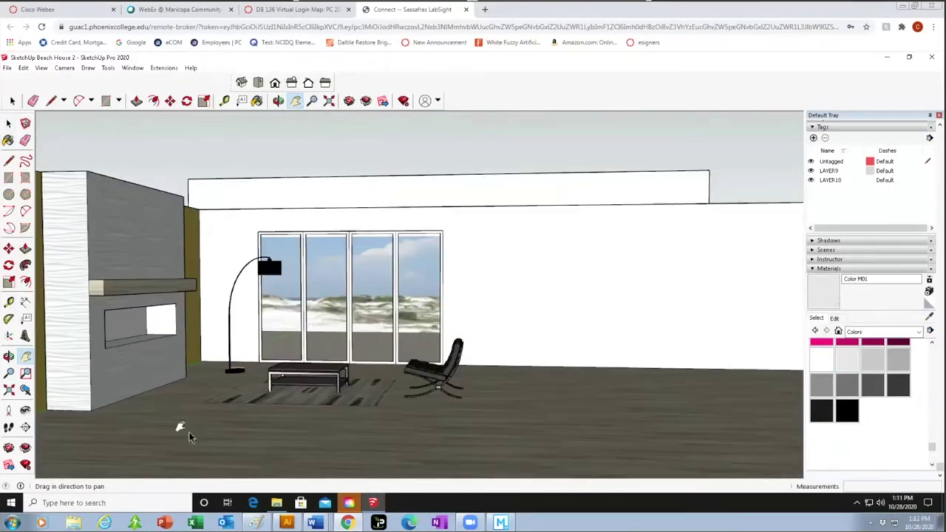
scroll(187, 462, "down", 1)
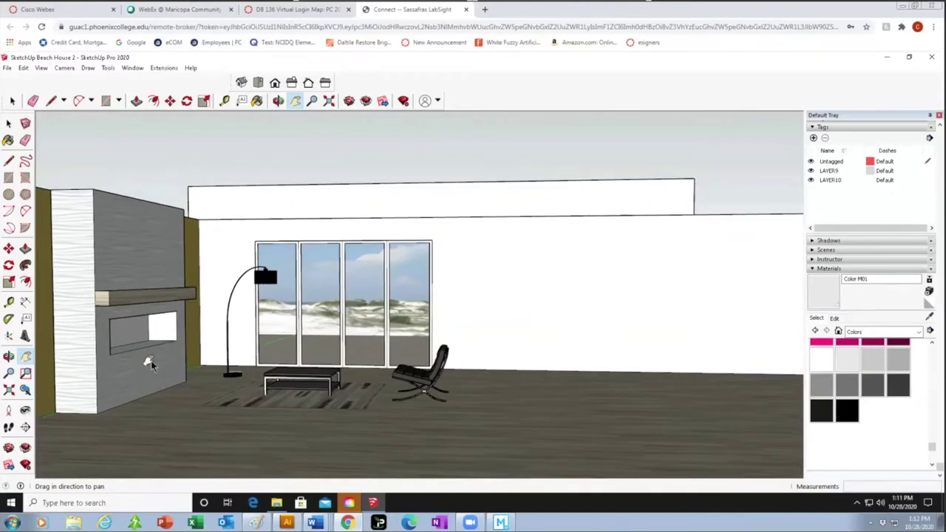
left_click(929, 317)
left_click(137, 298)
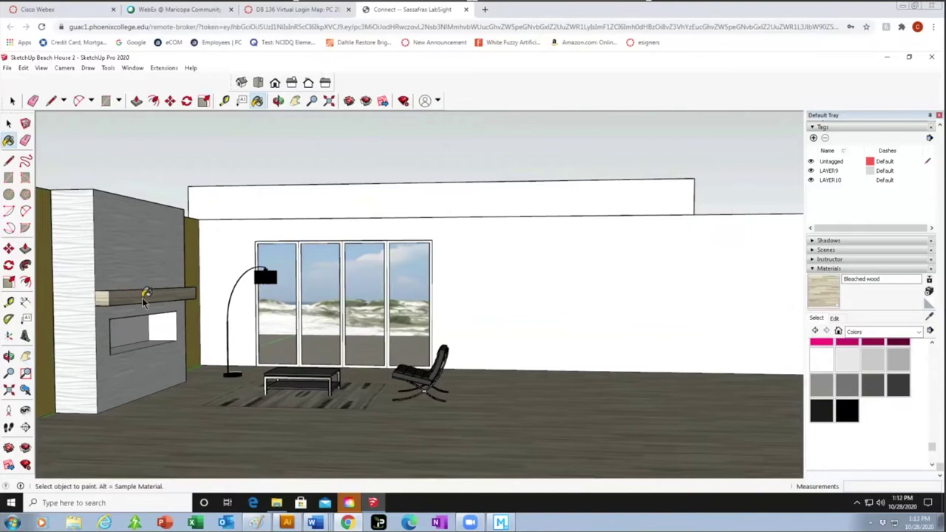
left_click(51, 100)
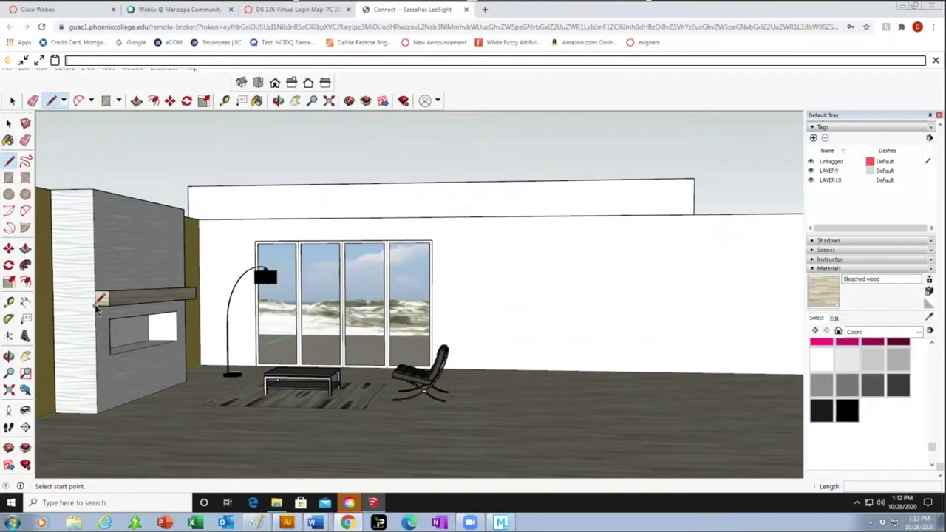
Select and clear the chimney's side face, then orbit toward the fireplace wall.
left_click(12, 103)
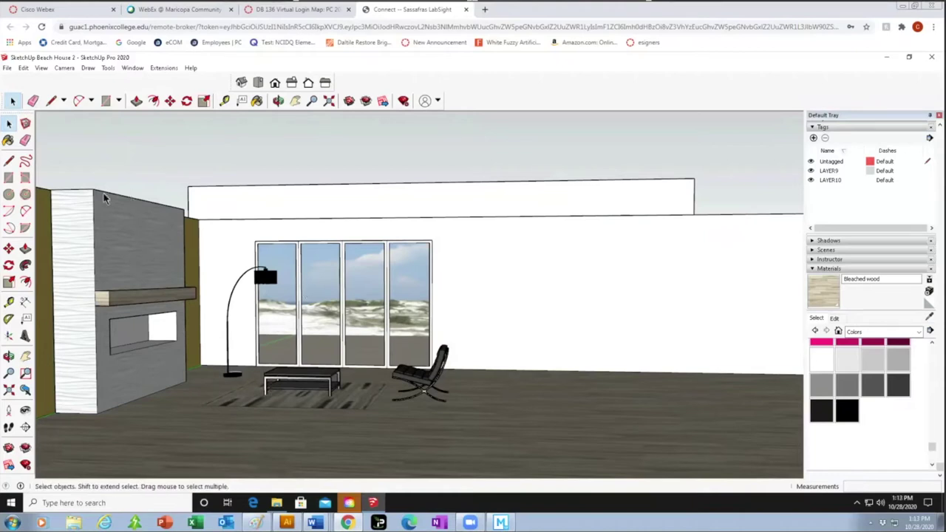
left_click(74, 256)
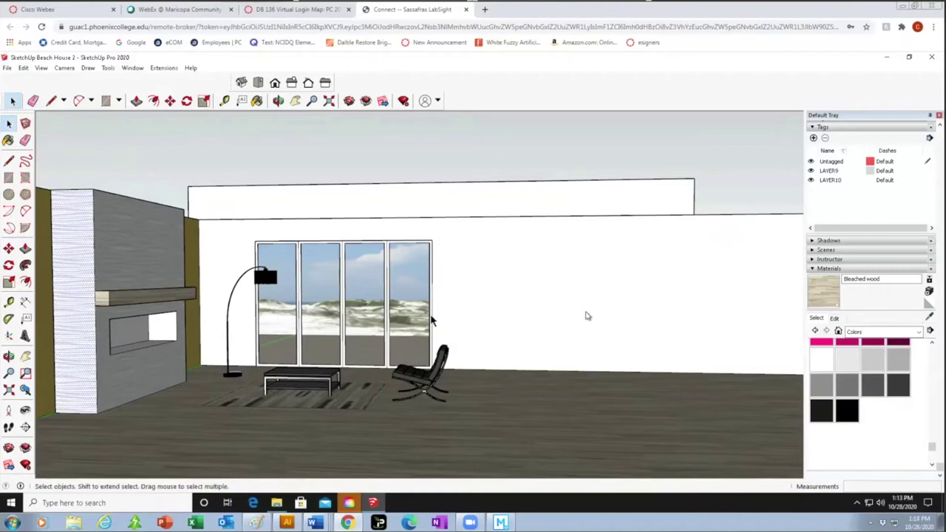
left_click(92, 151)
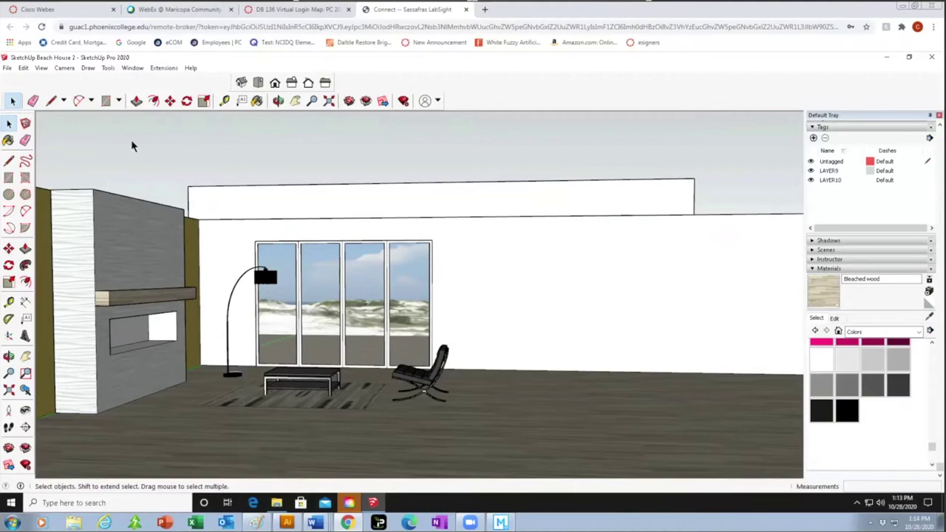
left_click(295, 101)
middle_click_drag(547, 439, 481, 439)
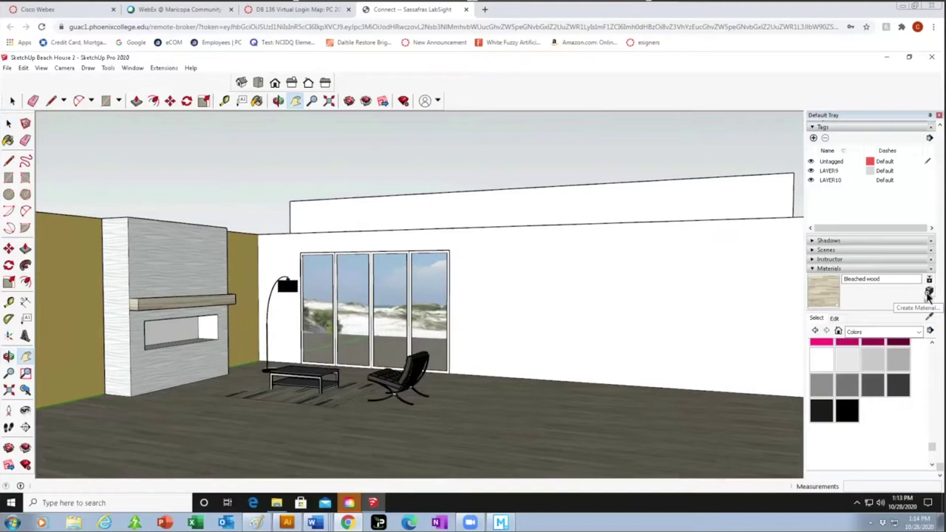
Create a material from Bleached wood, replacing its default name with 'Smaller Wave'.
left_click(814, 270)
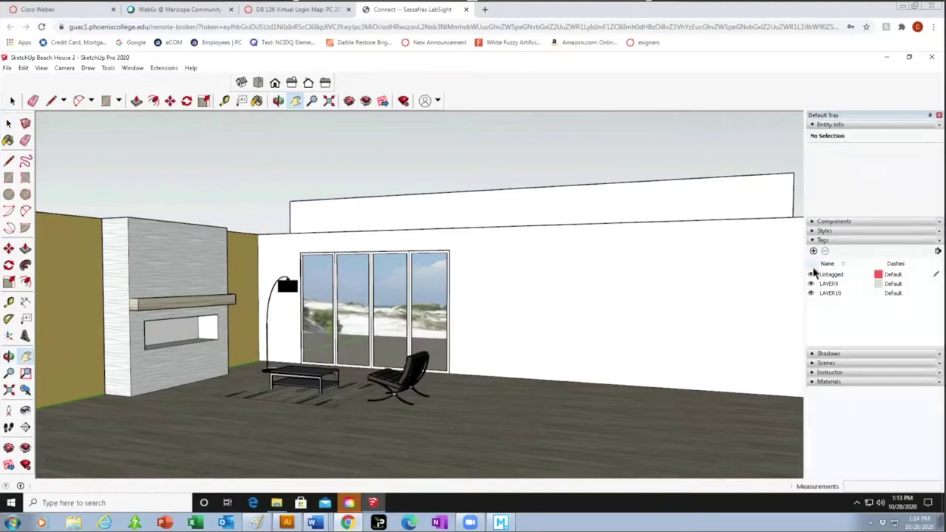
left_click(812, 383)
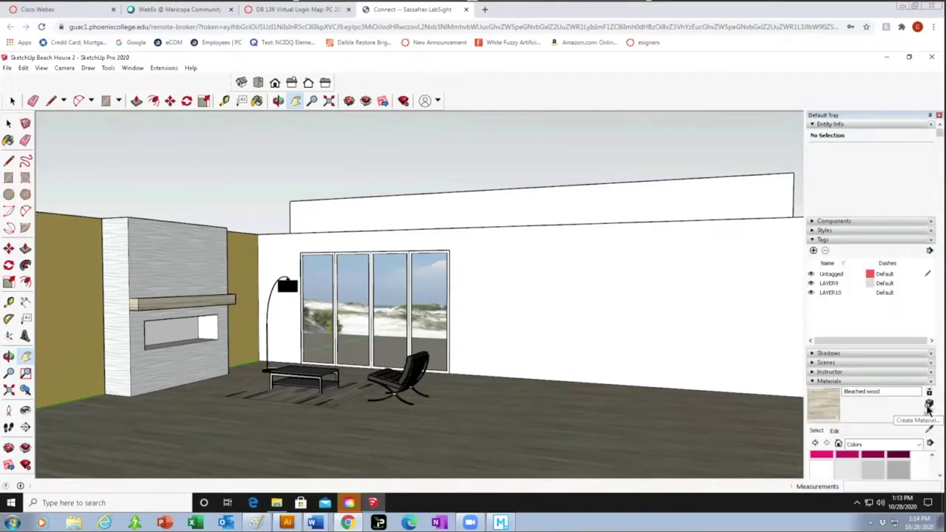
left_click(929, 408)
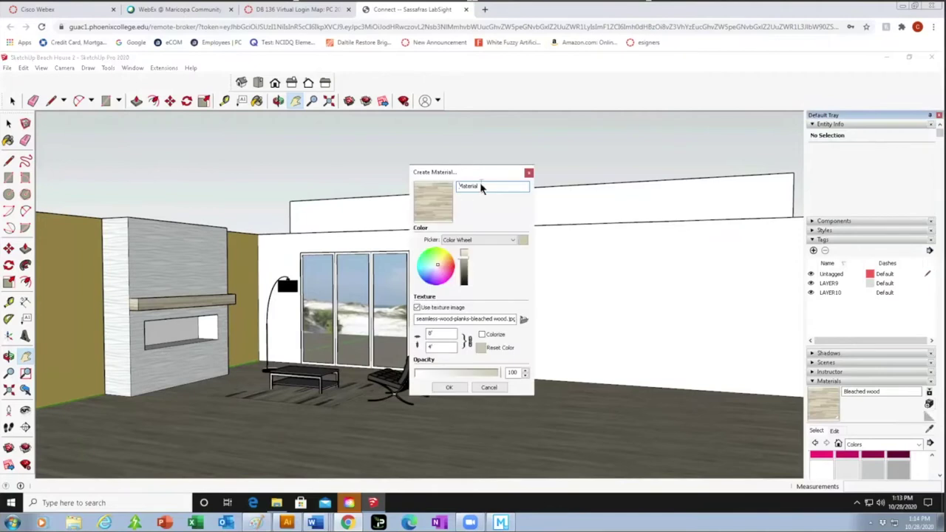
key("BackSpace")
key("BackSpace")
key("BackSpace")
key("BackSpace")
key("BackSpace")
key("BackSpace")
key("BackSpace")
key("BackSpace")
type("Smaller Wave")
Load the 'wave wall' image as the texture and confirm the Smaller Wave material.
left_click(523, 320)
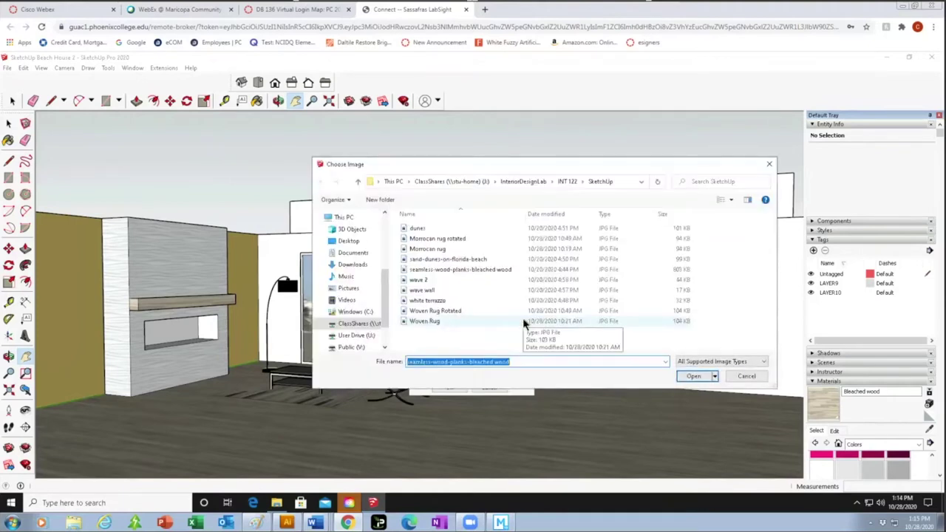
left_click(420, 291)
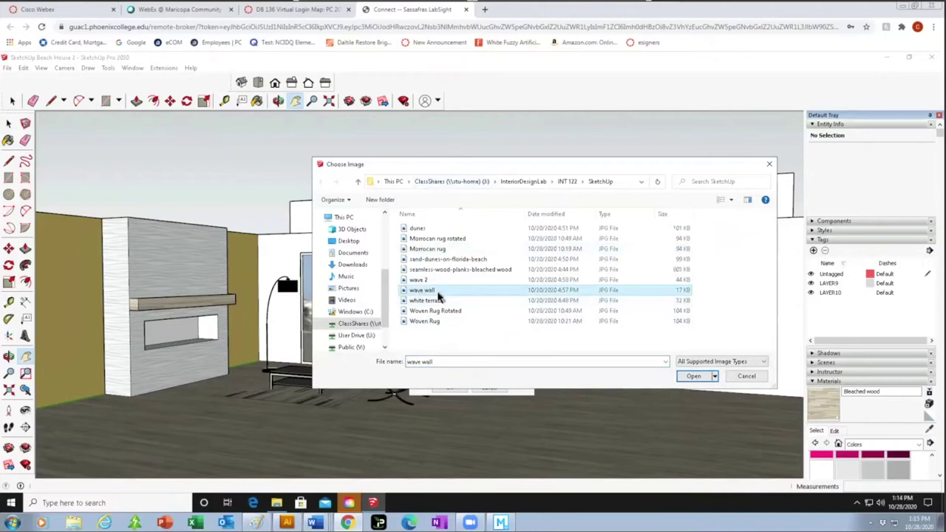
left_click(694, 376)
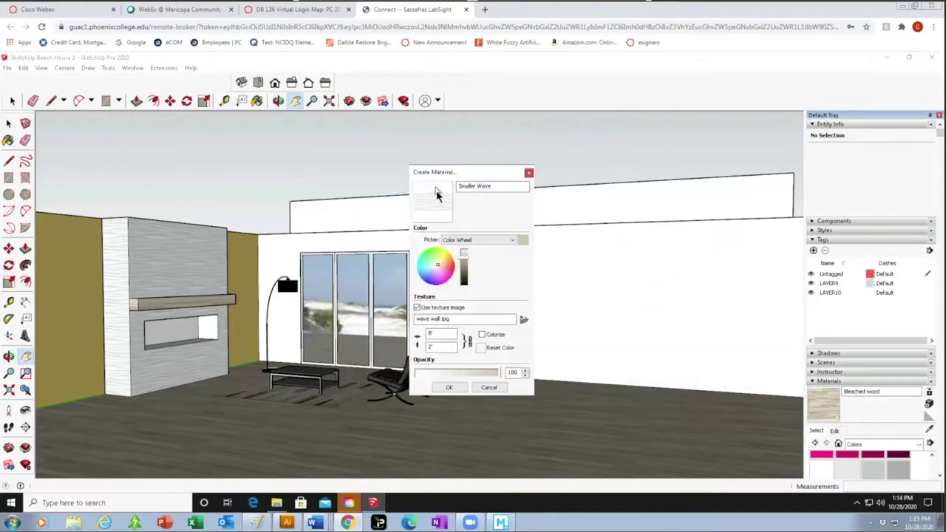
double_click(437, 334)
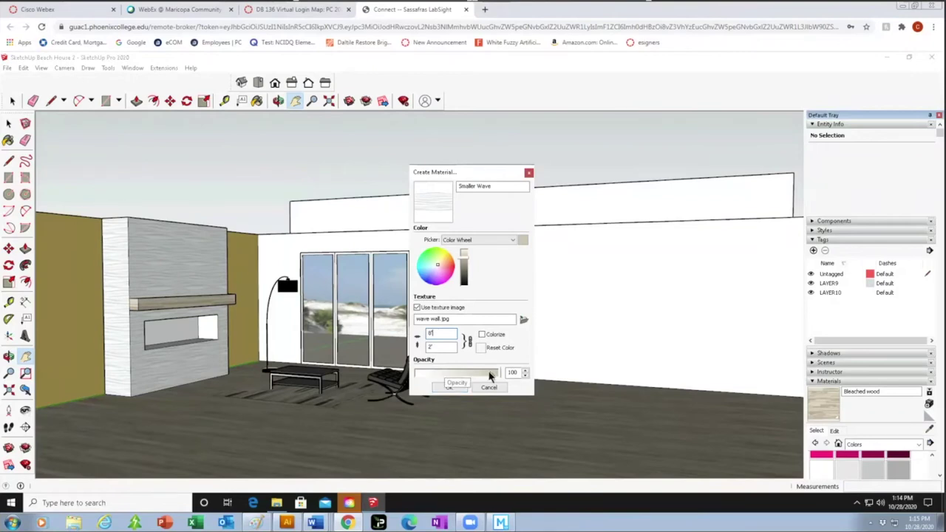
left_click(448, 388)
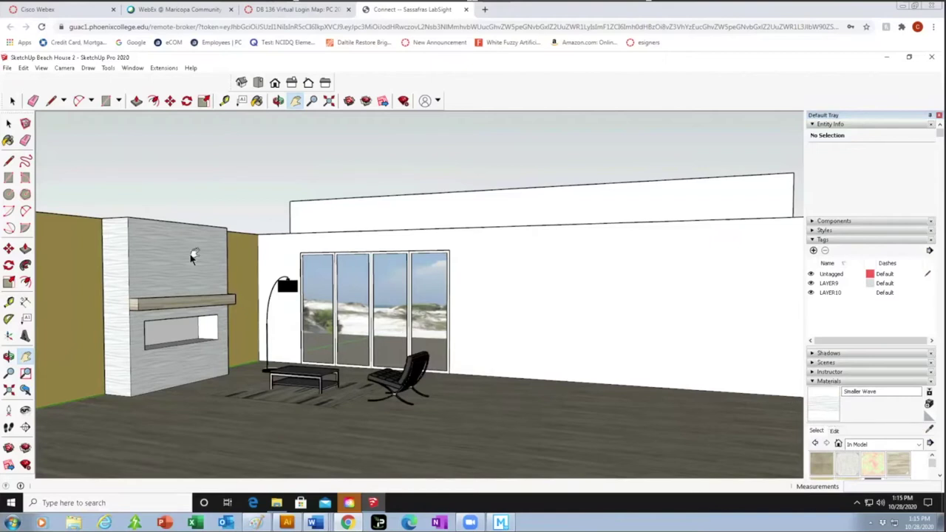
Paint the fireplace chimney face with the Smaller Wave material.
left_click(829, 407)
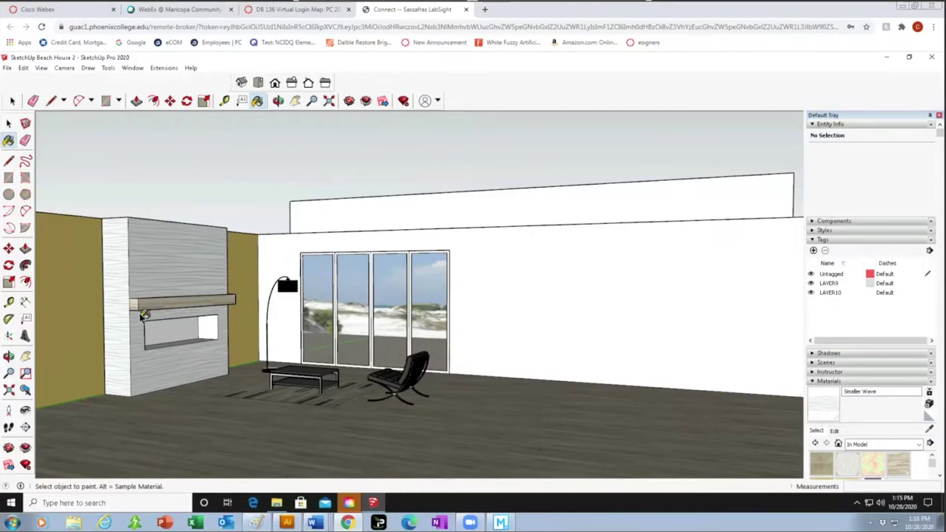
left_click(111, 234)
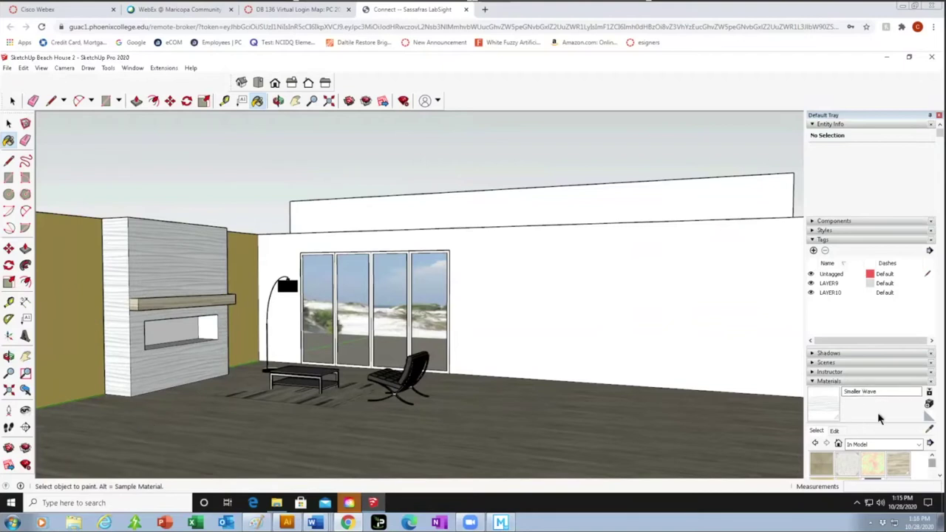
Set the Smaller Wave texture width to 6', making its height 1'6".
scroll(854, 418, "down", 2)
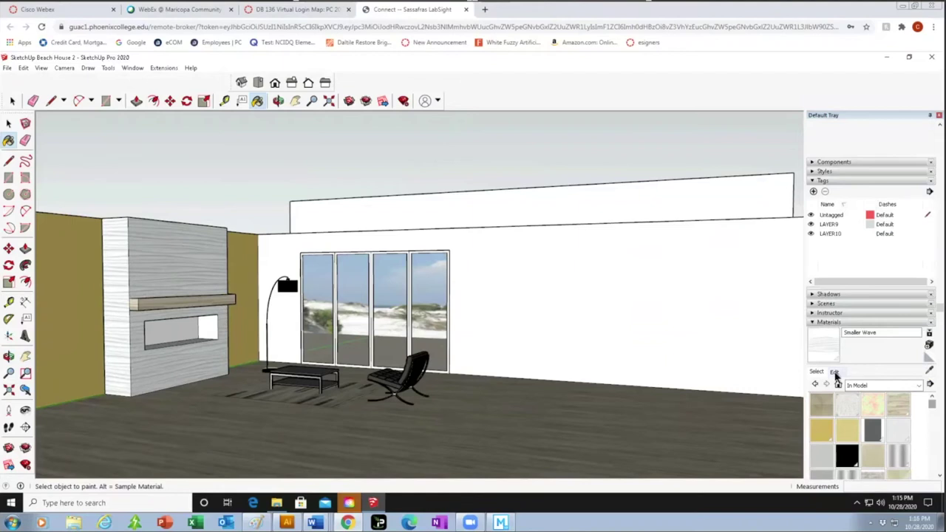
left_click(835, 373)
scroll(878, 442, "down", 2)
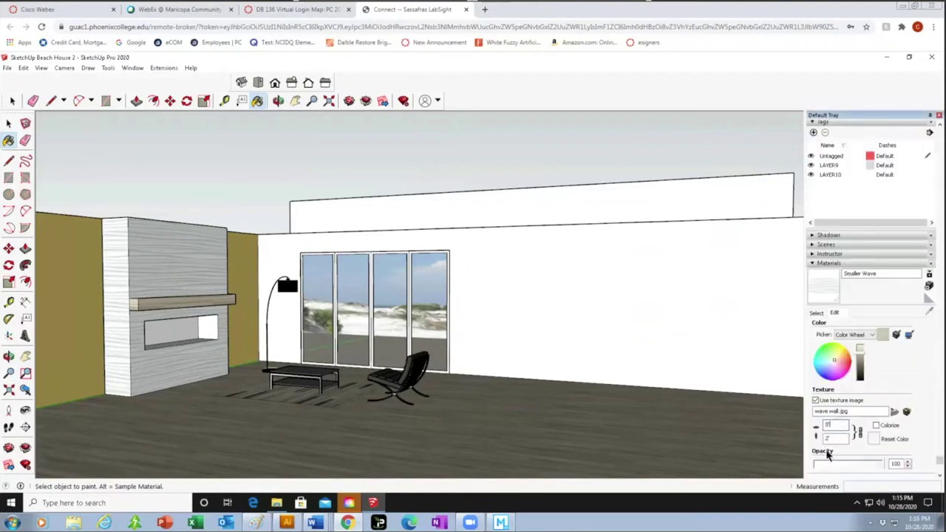
key("BackSpace")
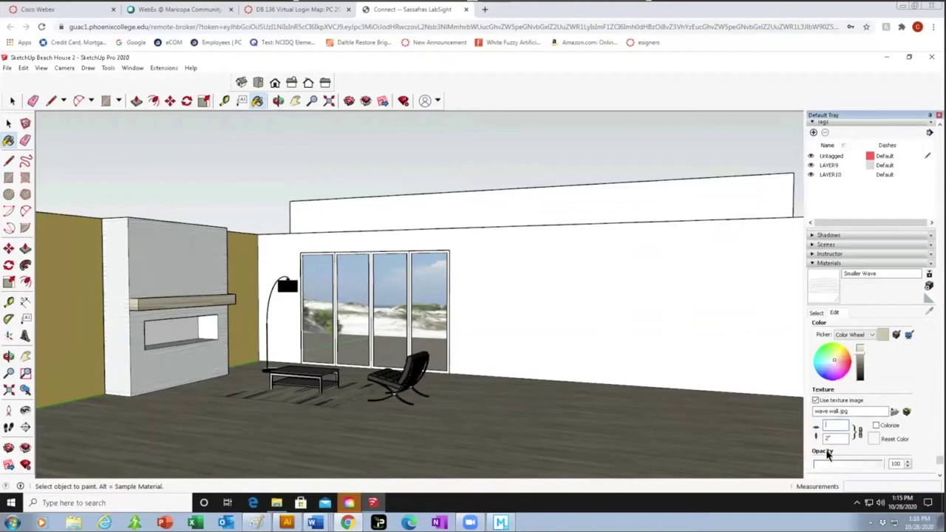
type("4")
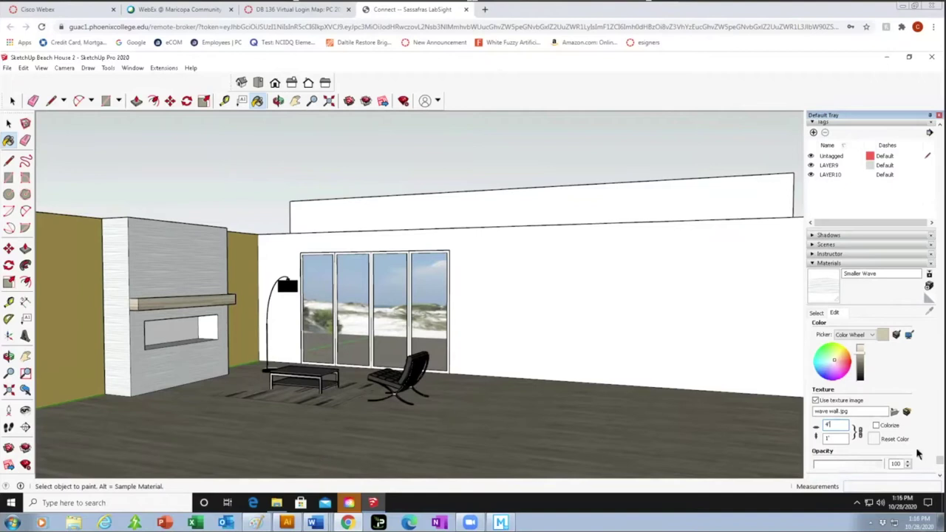
key("BackSpace")
key("BackSpace")
type("6")
key("Return")
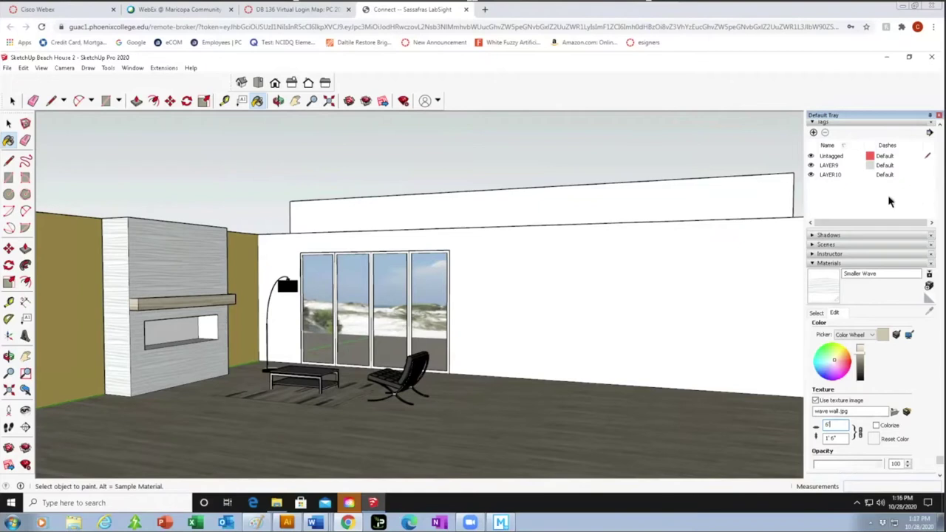
Zoom, pan and orbit to a close view of the sliding glass doors and chair.
left_click(12, 101)
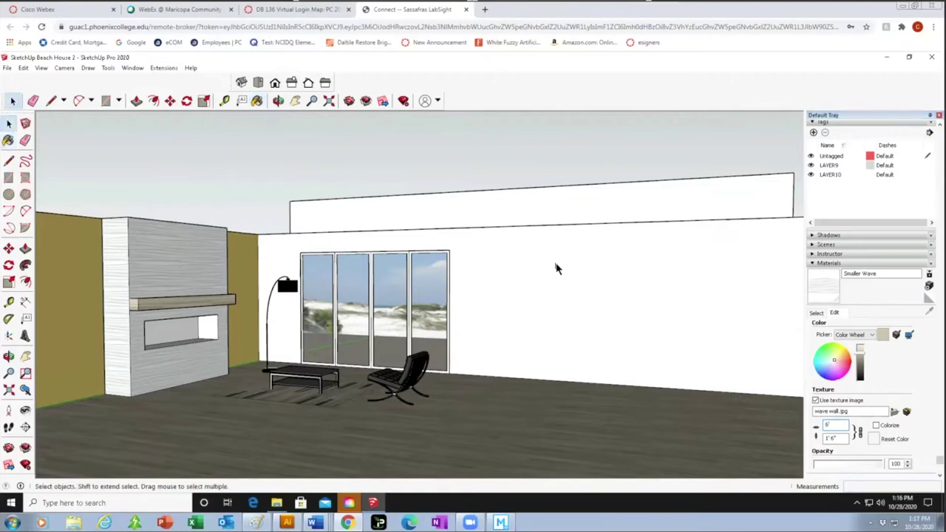
scroll(532, 337, "down", 2)
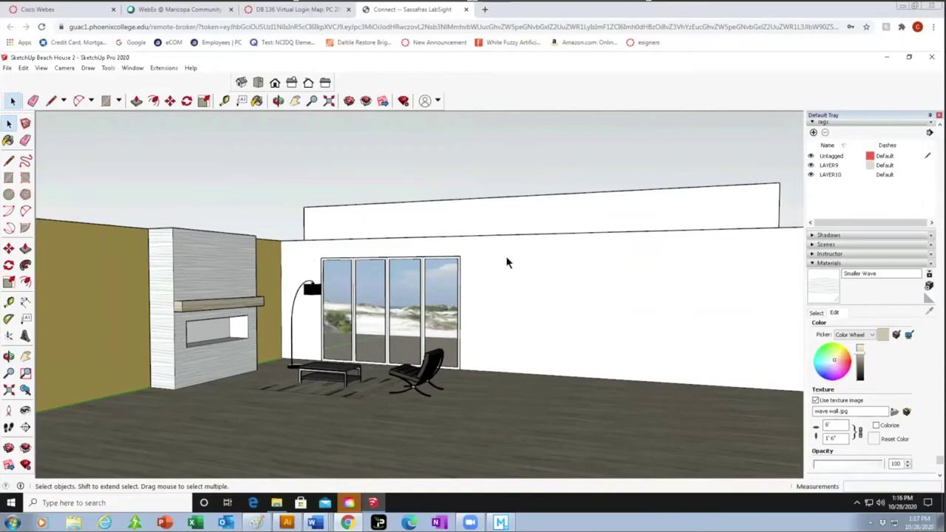
left_click(8, 178)
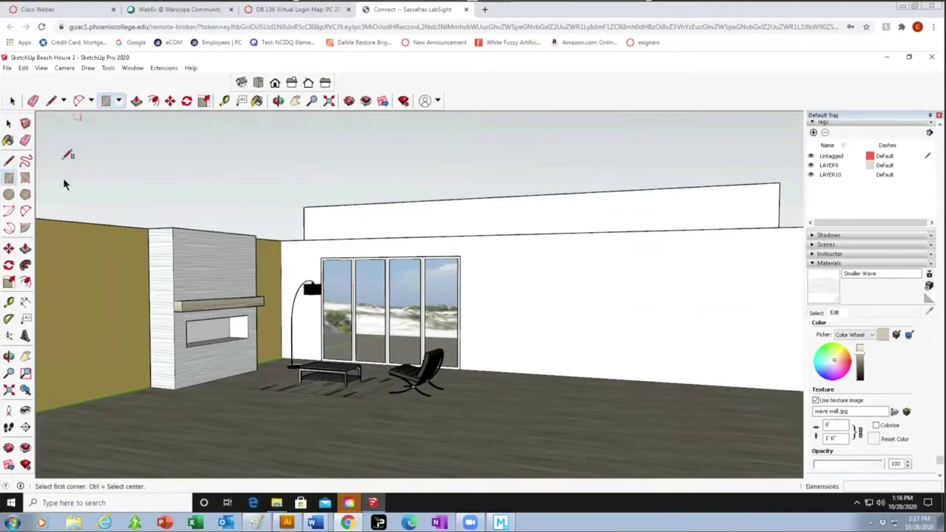
left_click(12, 100)
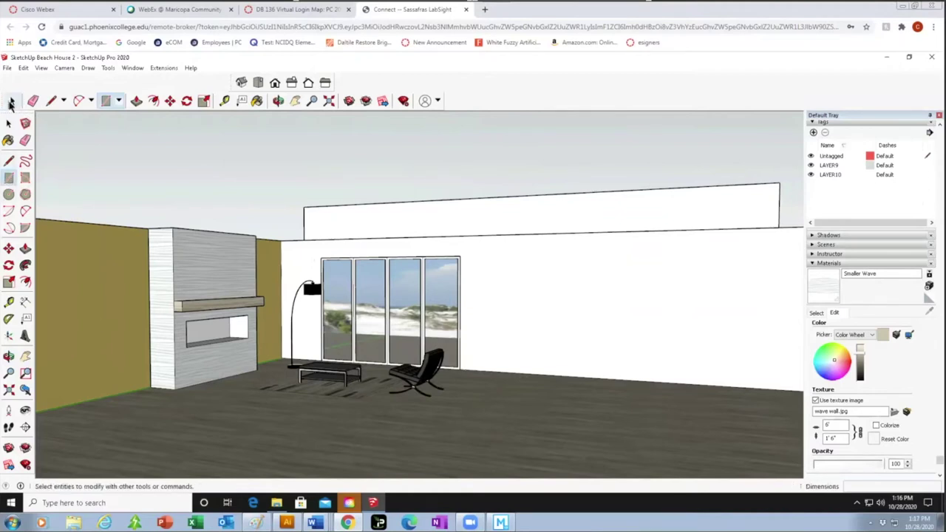
left_click(295, 101)
left_click_drag(525, 387, 454, 381)
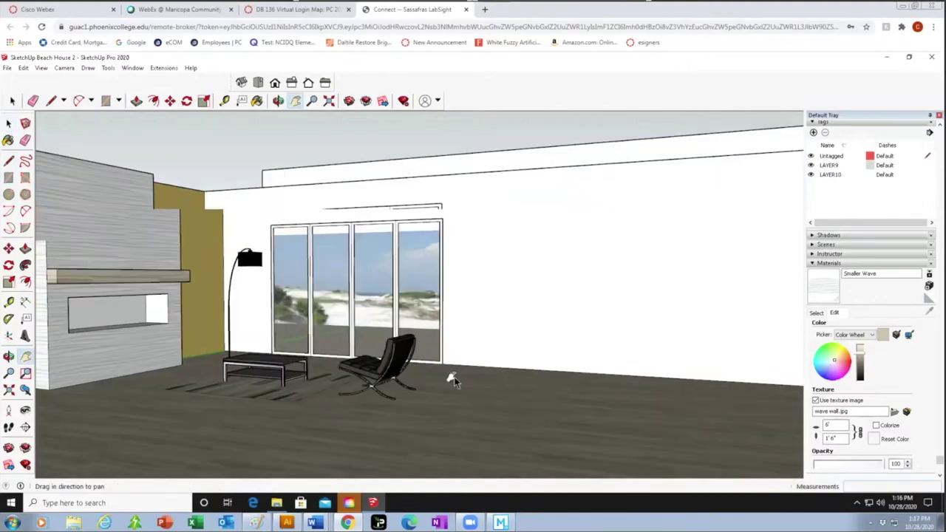
scroll(454, 381, "up", 5)
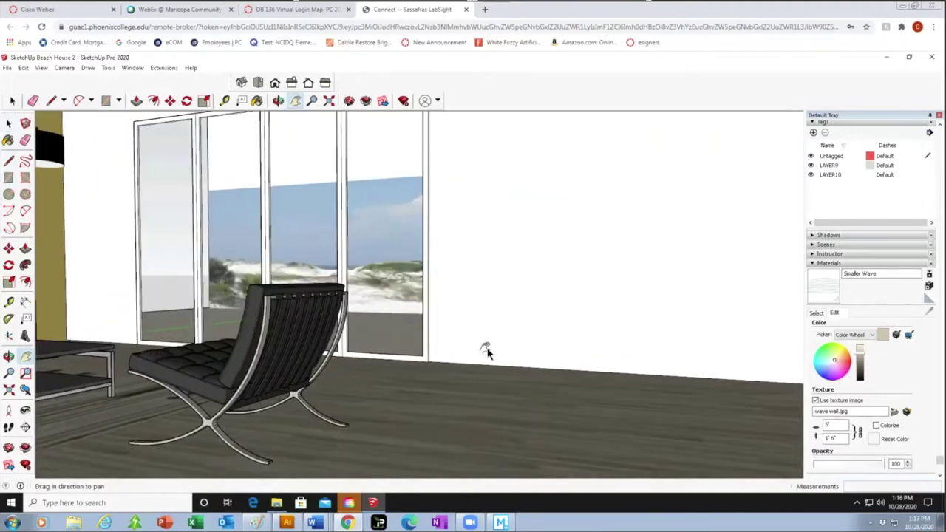
middle_click_drag(463, 363, 407, 391)
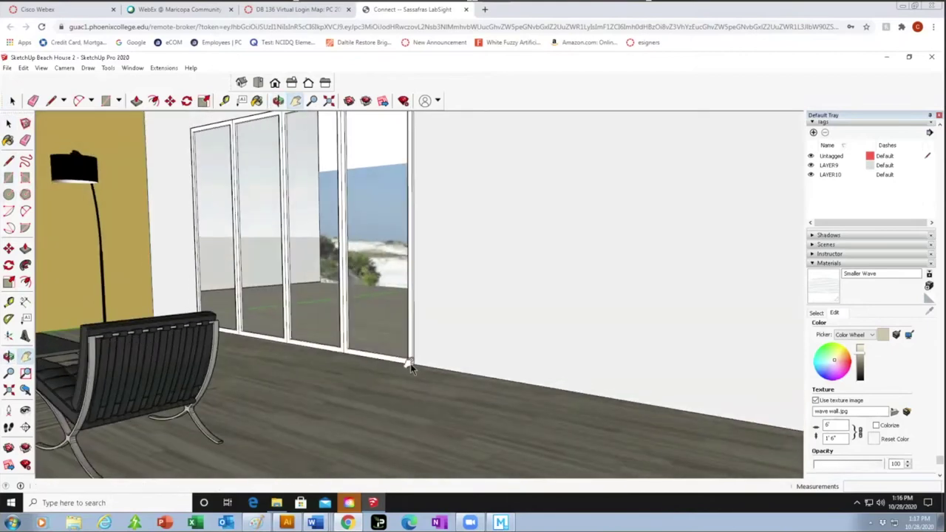
Draw a 3' by 8'6" rectangle from the door frame's bottom corner beside the sliding doors.
left_click(8, 178)
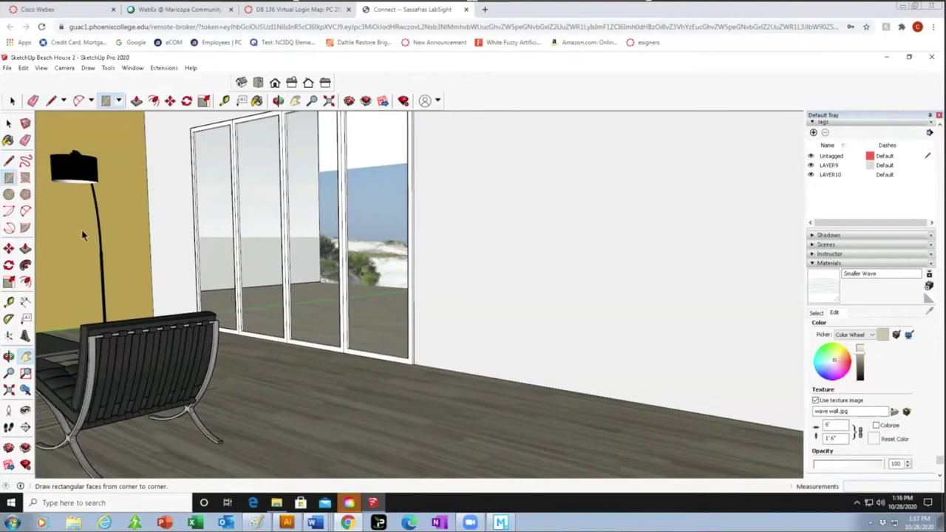
left_click(417, 368)
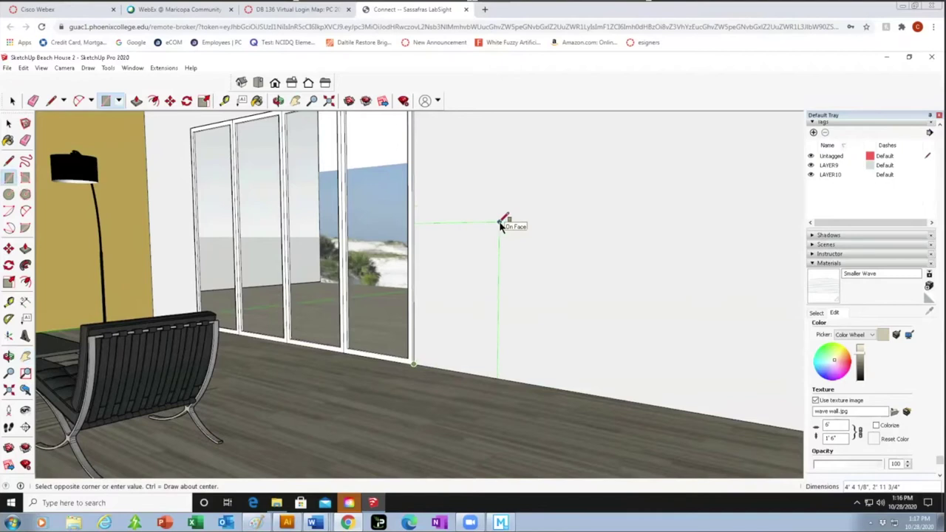
type("8'6\",3")
key("Return")
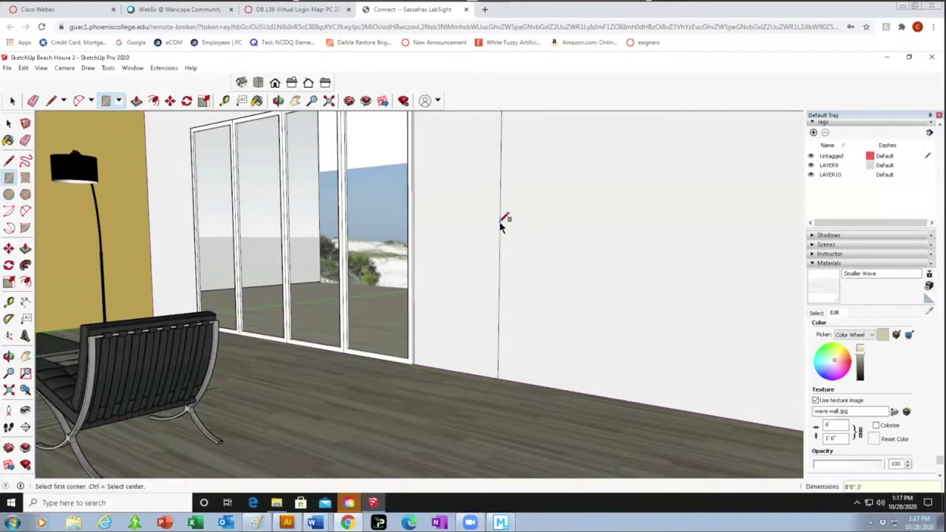
left_click(8, 124)
scroll(320, 354, "down", 3)
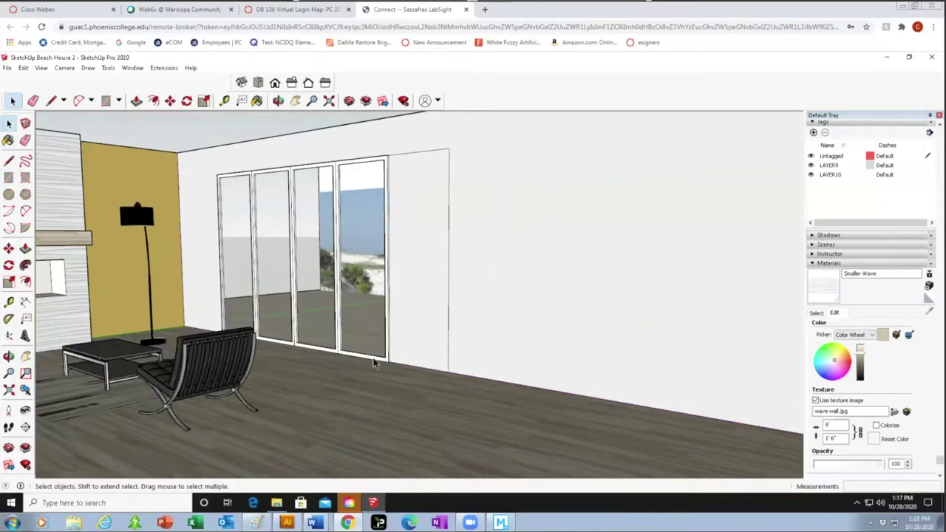
Offset the new wall panel's edges 2" inward to form a door border.
scroll(377, 362, "up", 2)
scroll(412, 312, "down", 3)
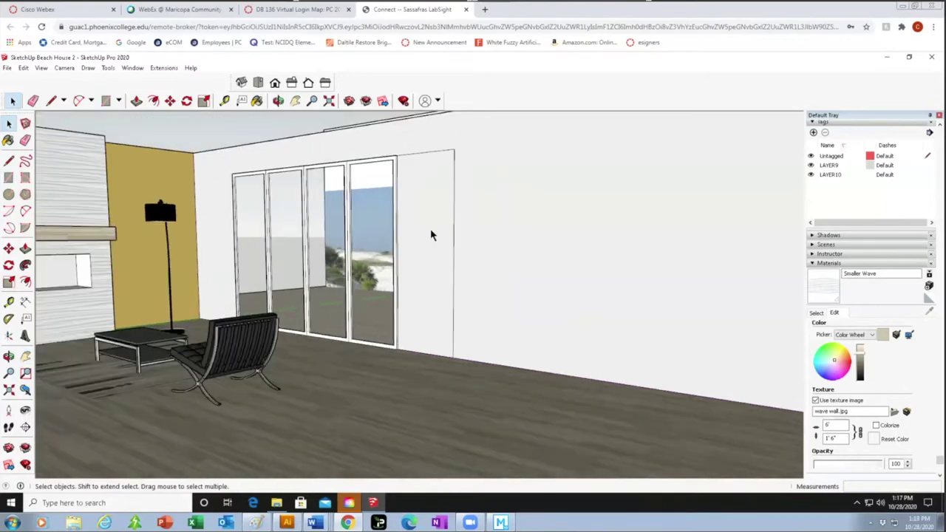
left_click(426, 219)
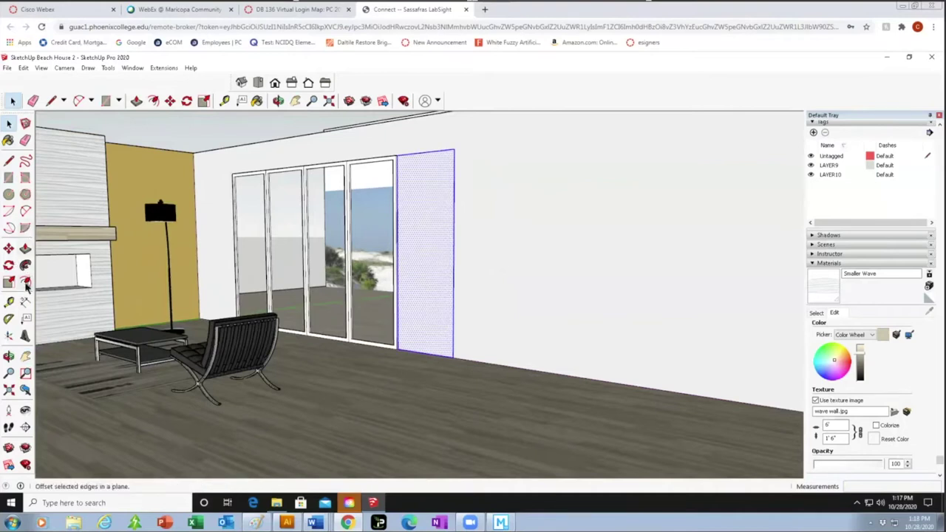
left_click(25, 284)
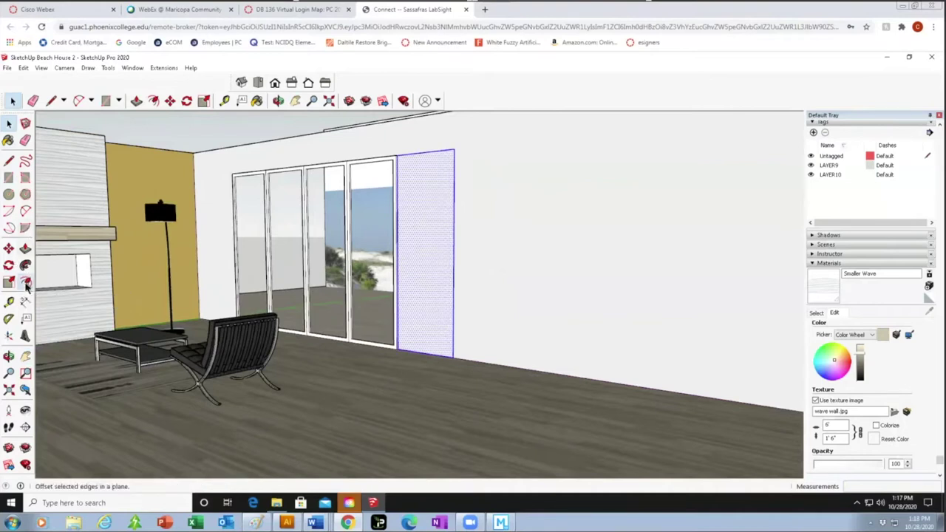
left_click(437, 169)
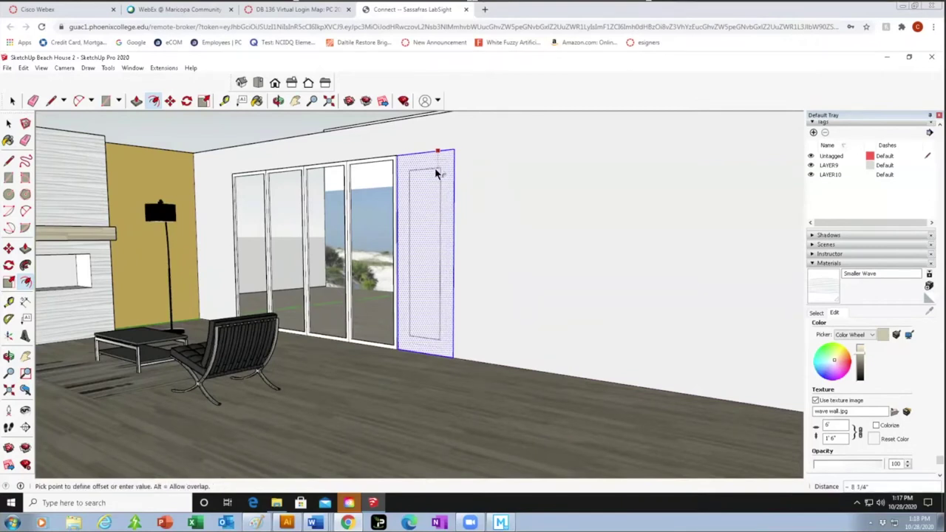
type("2")
key("Return")
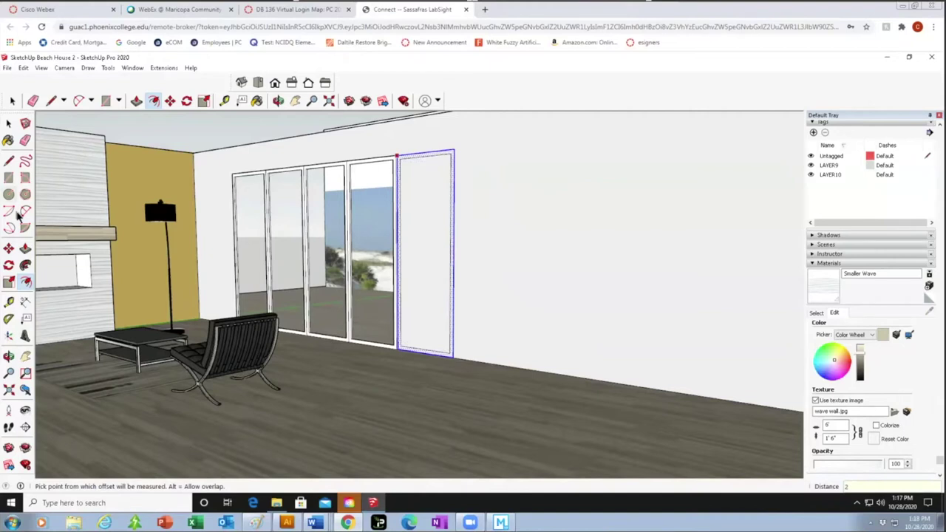
Push/Pull the inner door panel 1" to set it into the wall.
left_click(25, 248)
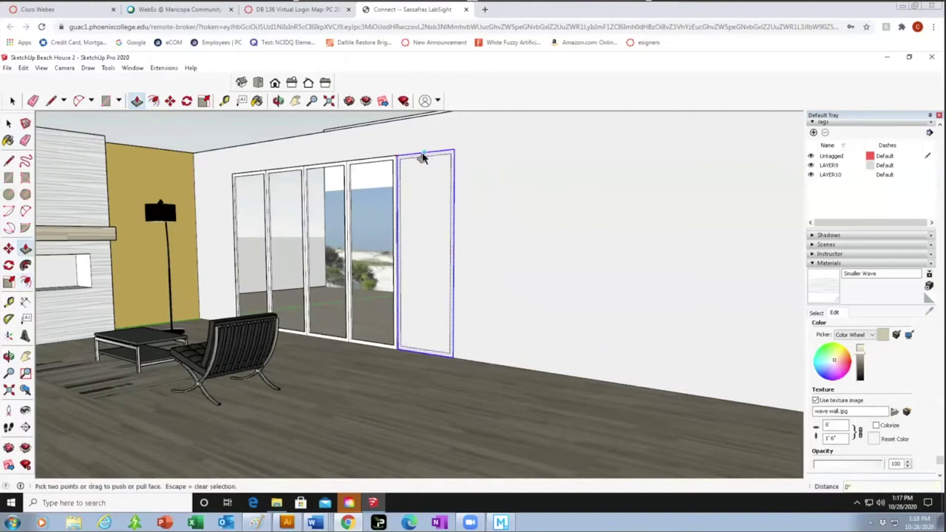
left_click(412, 157)
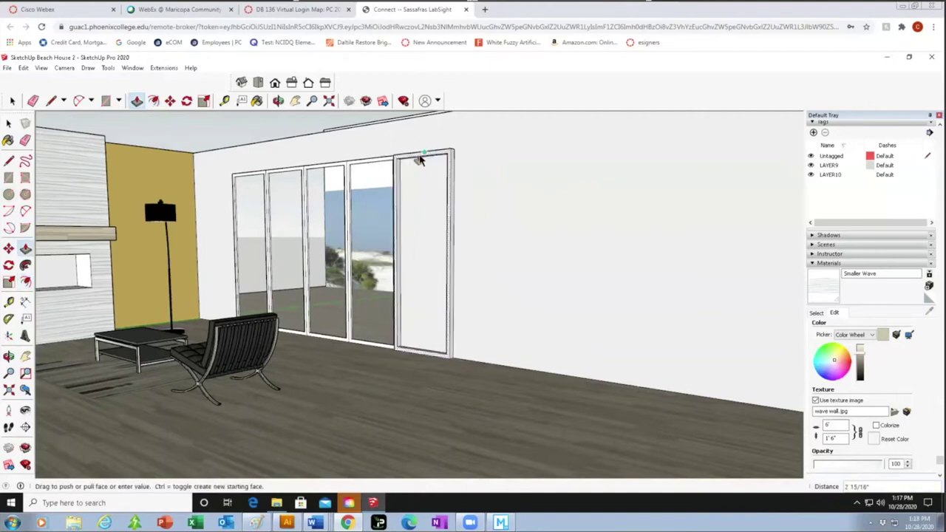
type("1")
key("Return")
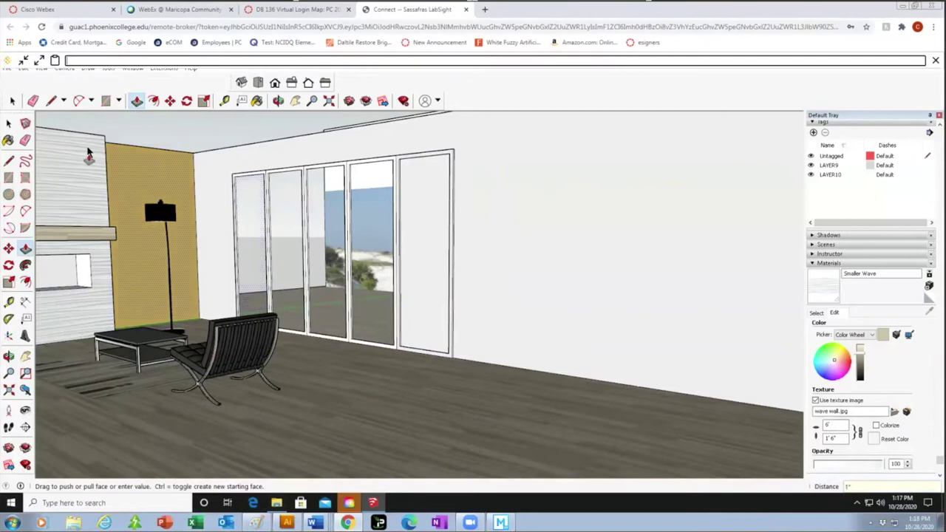
left_click(12, 101)
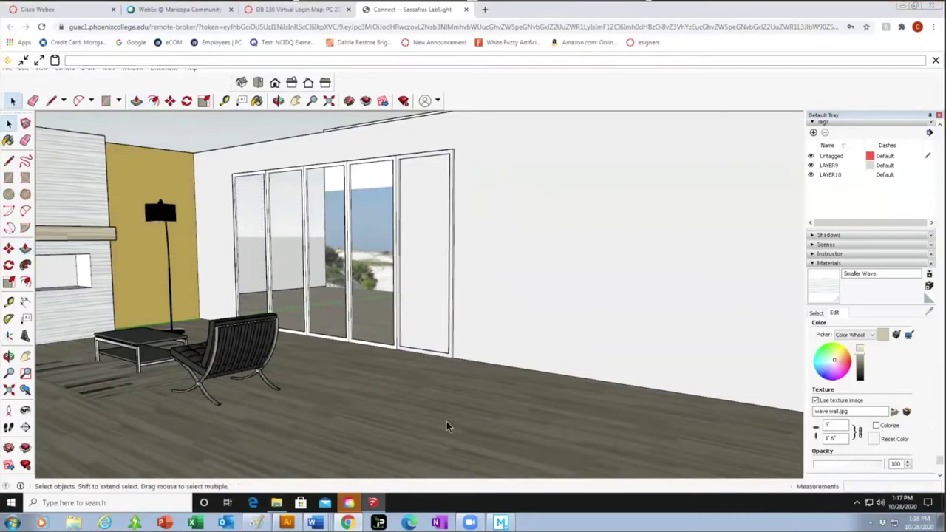
Paint the rightmost door panel with Translucent Glass Gray from the Glass and Mirrors collection.
middle_click_drag(450, 428, 507, 419)
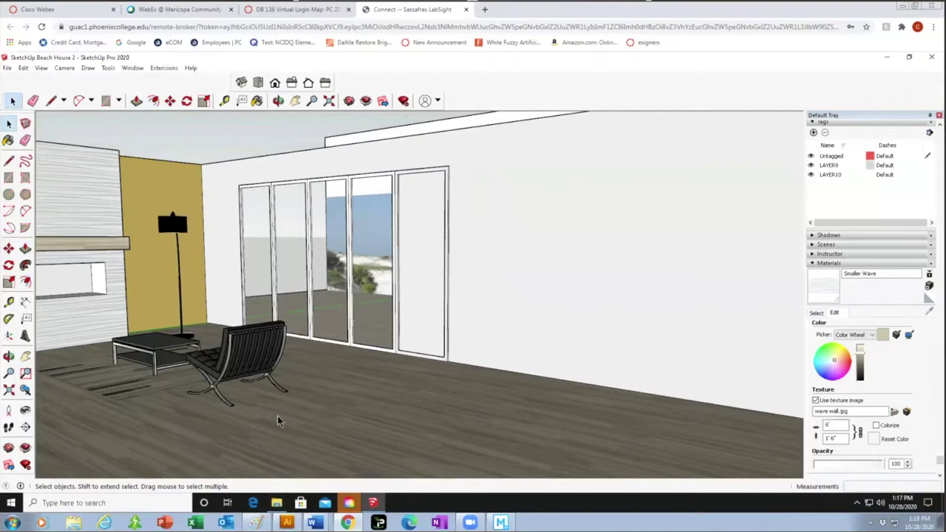
left_click(424, 200)
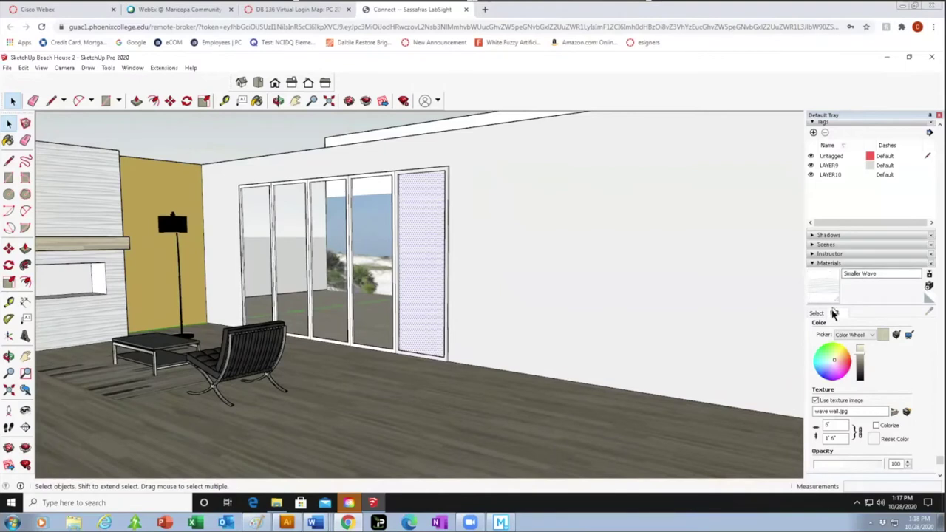
left_click(817, 314)
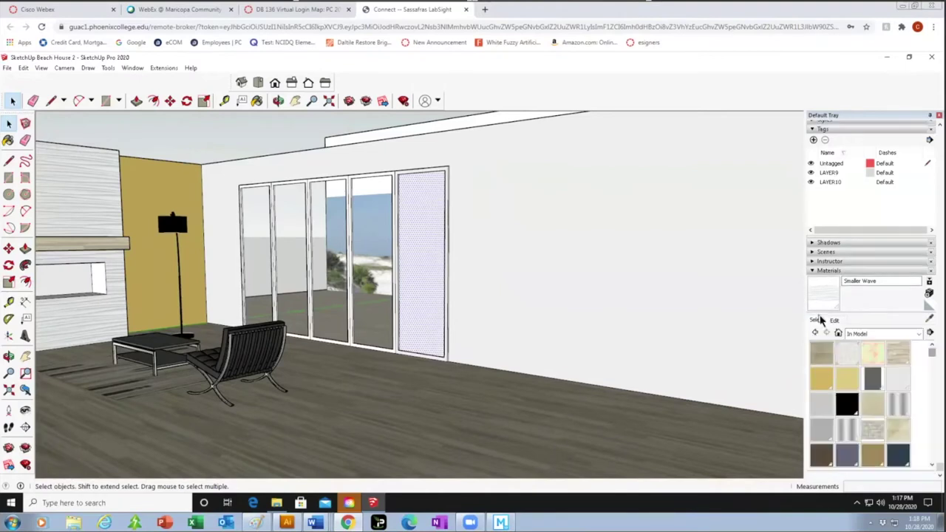
left_click(919, 334)
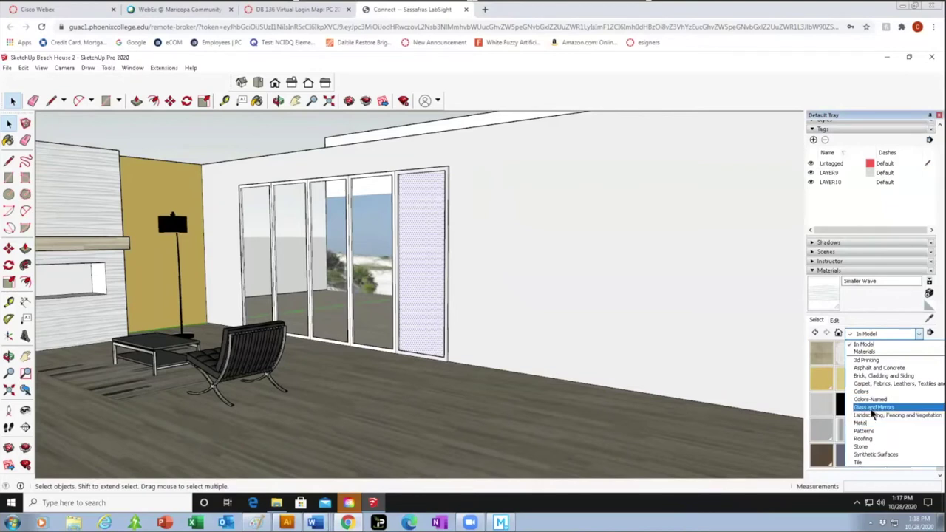
left_click(874, 407)
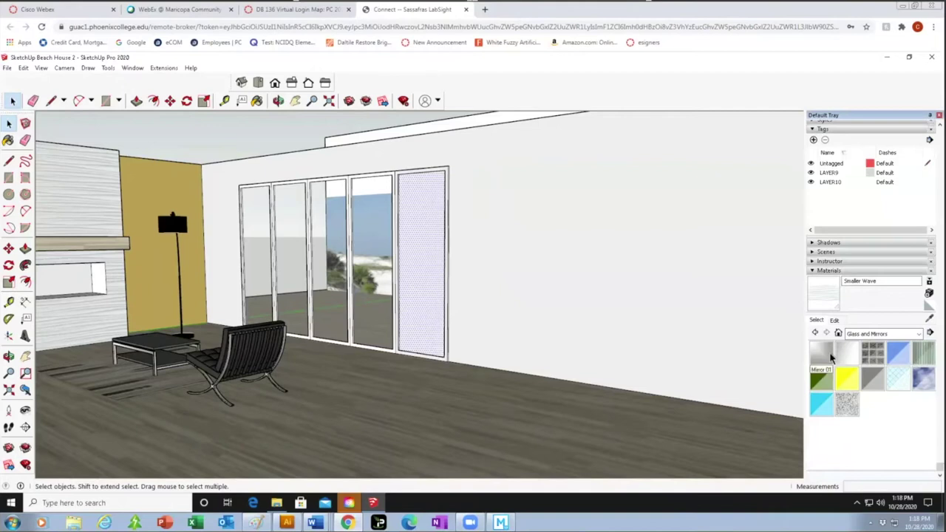
left_click(877, 385)
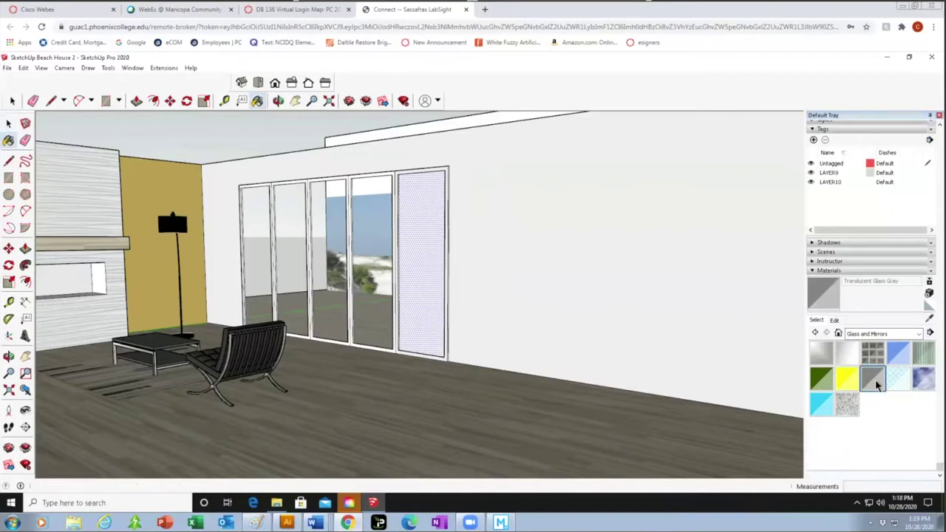
left_click(425, 271)
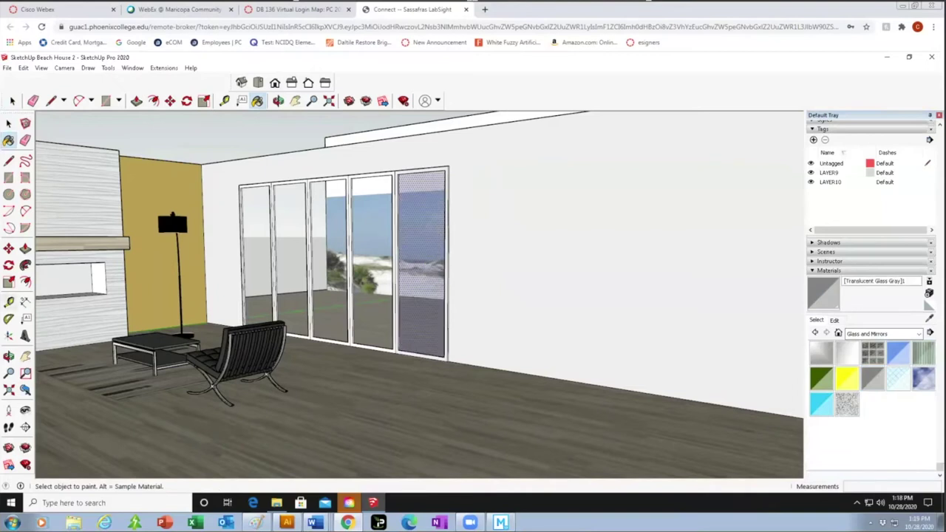
left_click(11, 102)
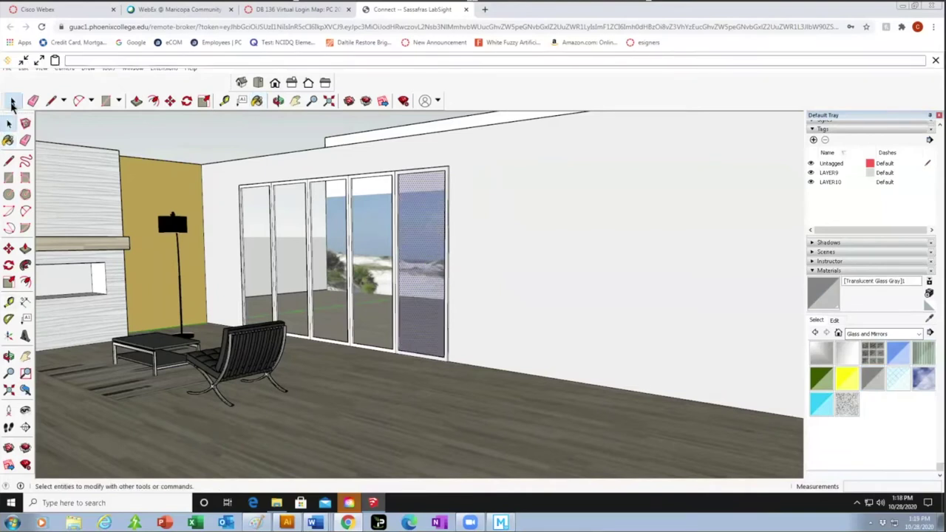
left_click(390, 399)
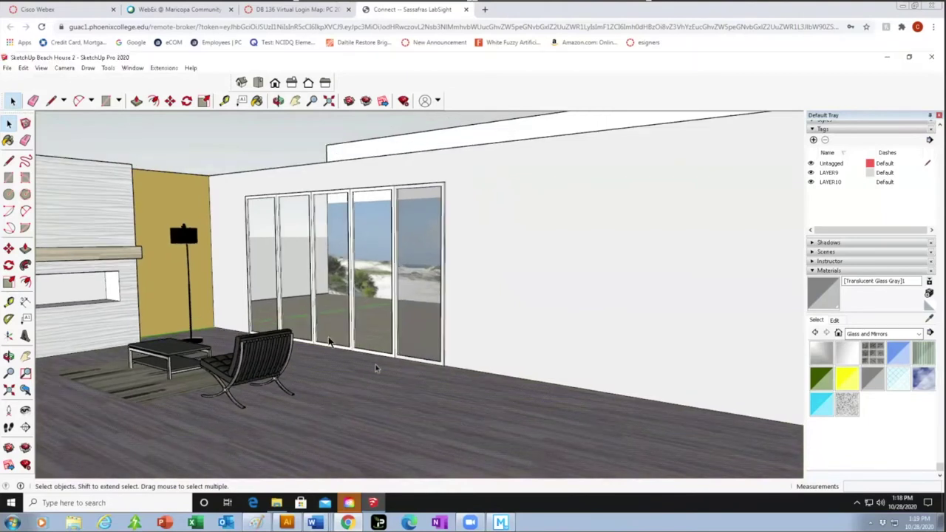
Pan to show the fireplace and glass doors, then open the Translucent Glass Gray Edit settings.
left_click(295, 101)
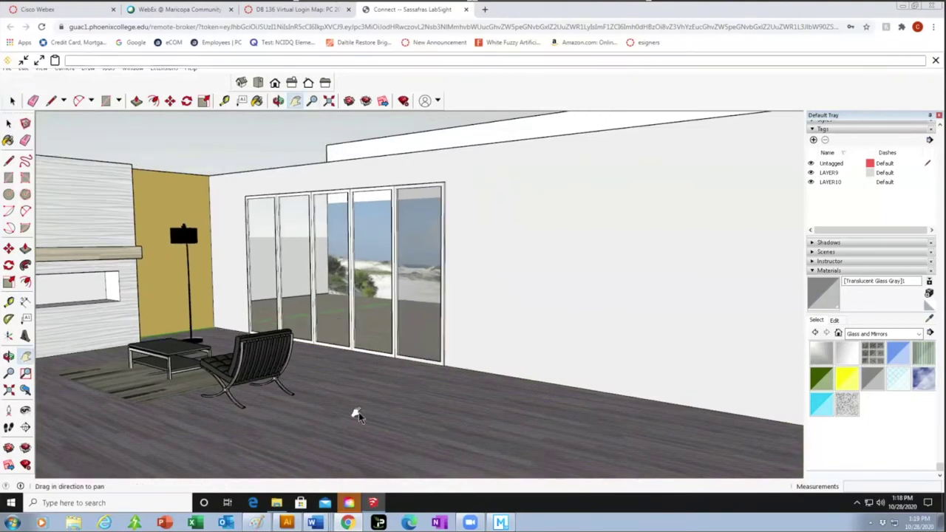
left_click_drag(444, 393, 512, 413)
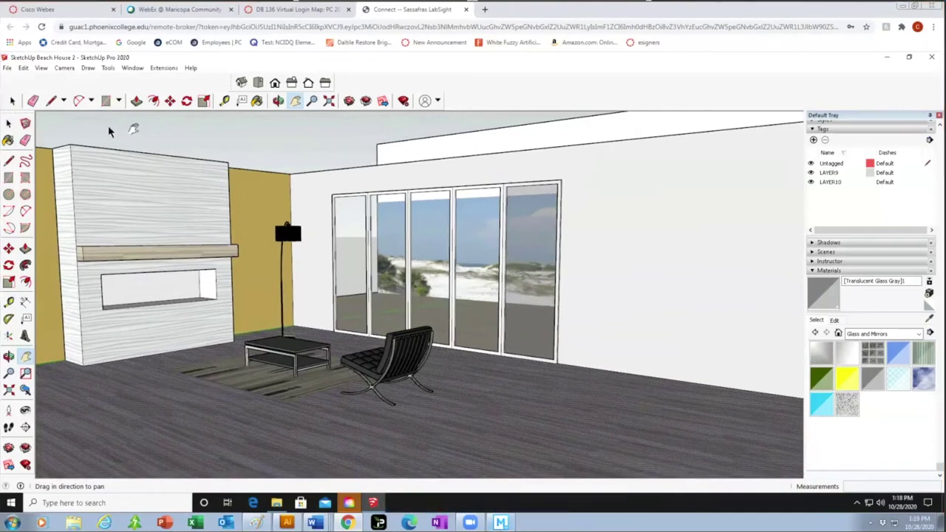
left_click(12, 100)
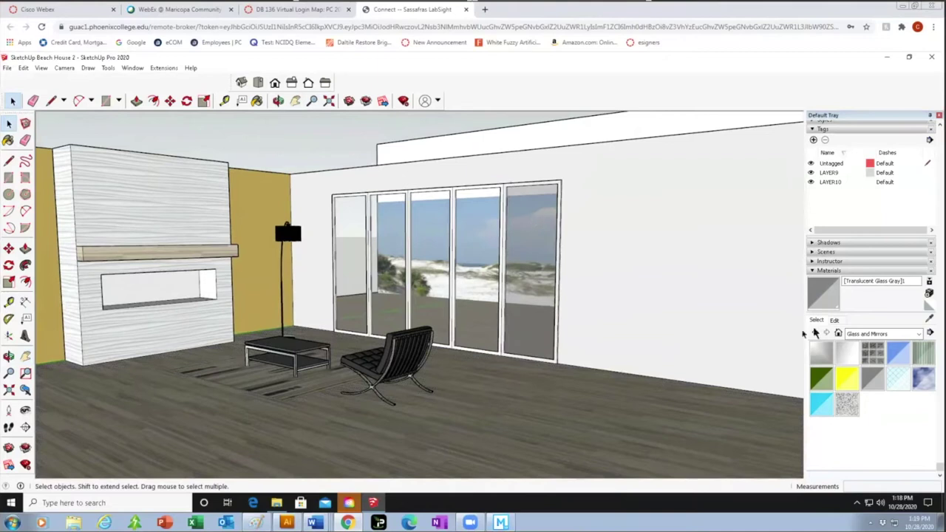
left_click(836, 323)
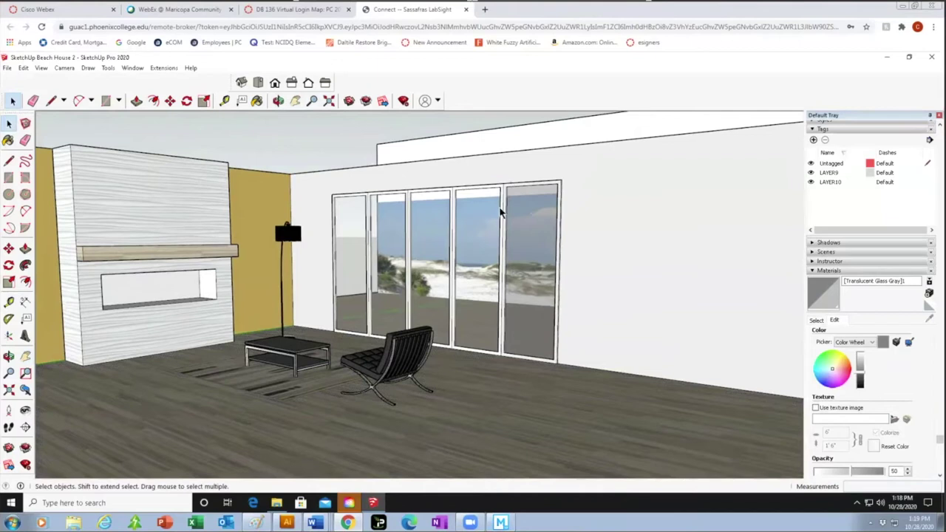
Drag the Translucent Glass Gray opacity slider from 50 down to 25.
left_click_drag(863, 379, 859, 358)
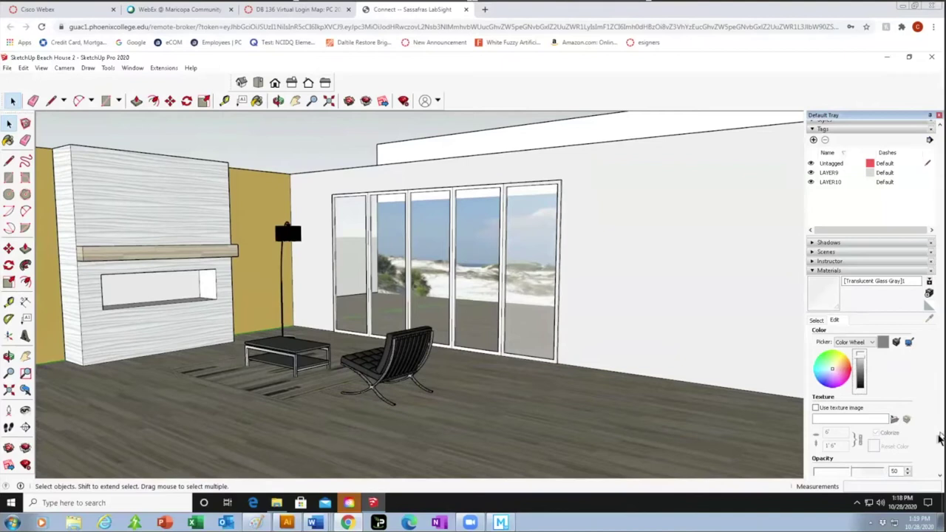
scroll(941, 449, "down", 2)
scroll(940, 451, "down", 1)
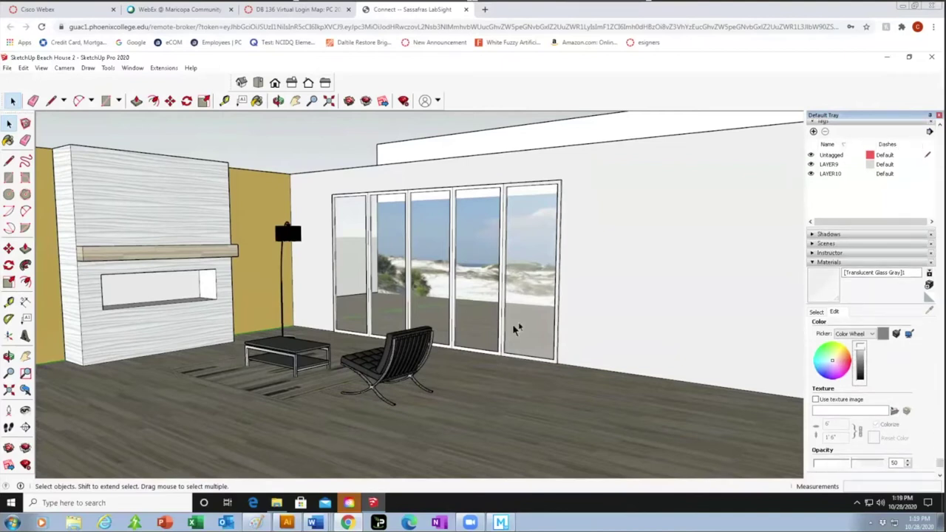
left_click_drag(856, 464, 837, 470)
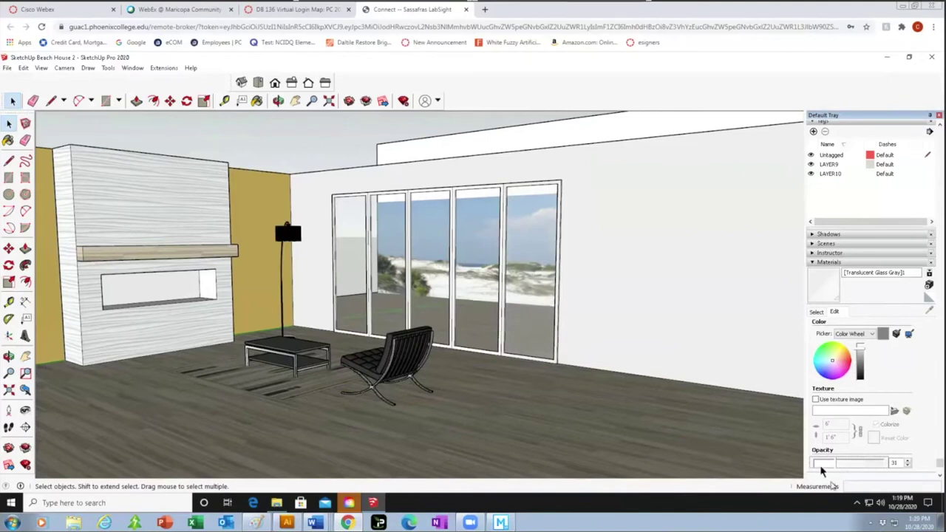
left_click_drag(839, 471, 834, 469)
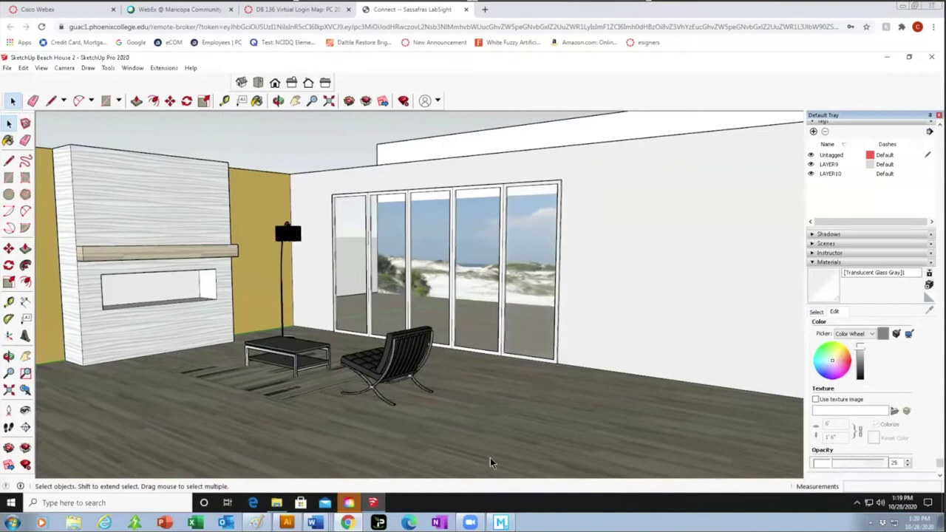
left_click(517, 448)
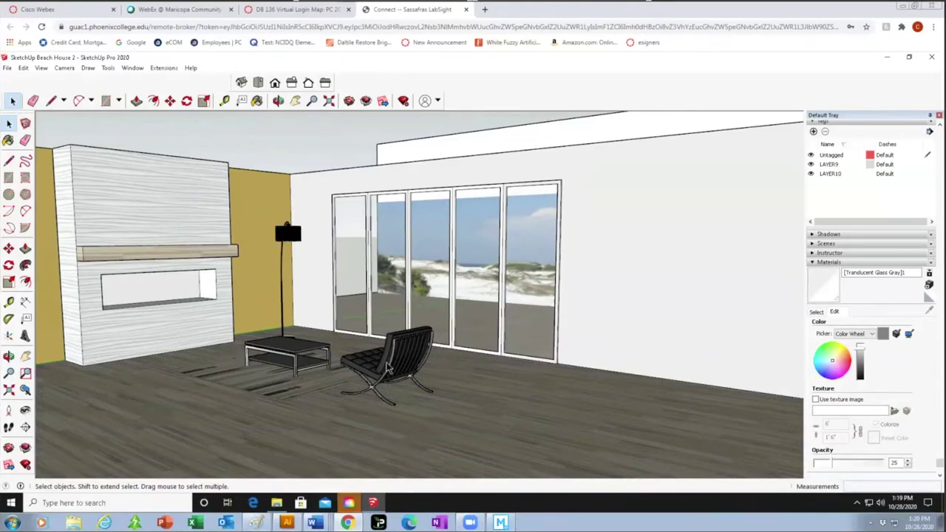
Select the black leather lounge chair beside the coffee table and delete it.
left_click(388, 368)
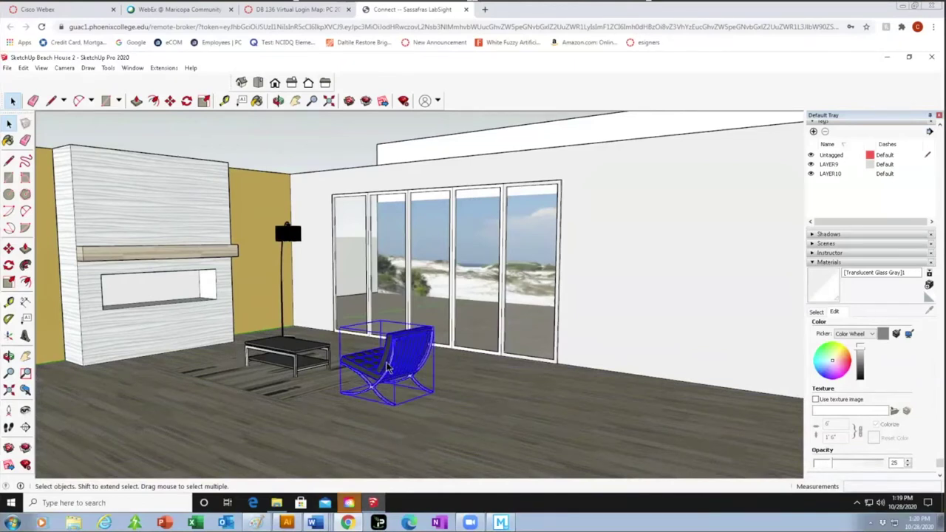
key("Delete")
mouse_move(377, 523)
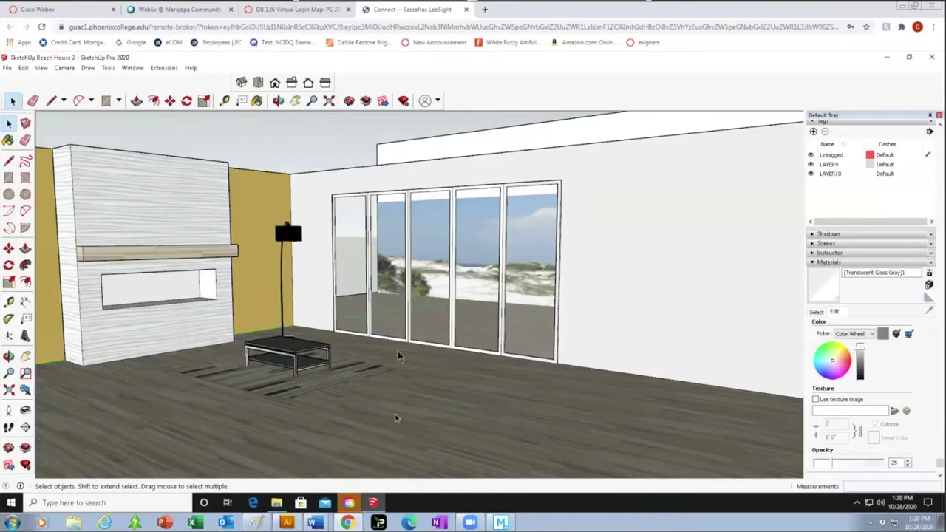
Switch to Top view and pan to center the rug, lamp and fireplace.
left_click(258, 83)
left_click(295, 101)
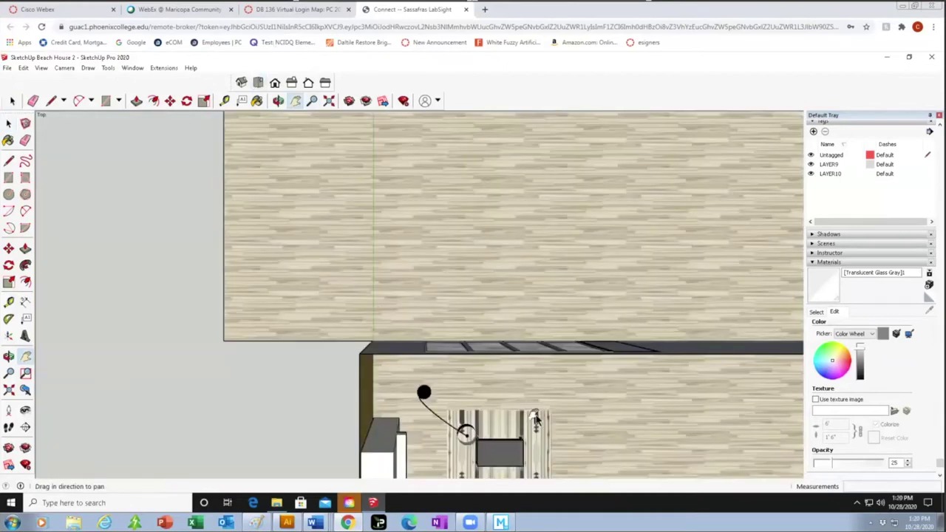
left_click_drag(537, 338, 456, 202)
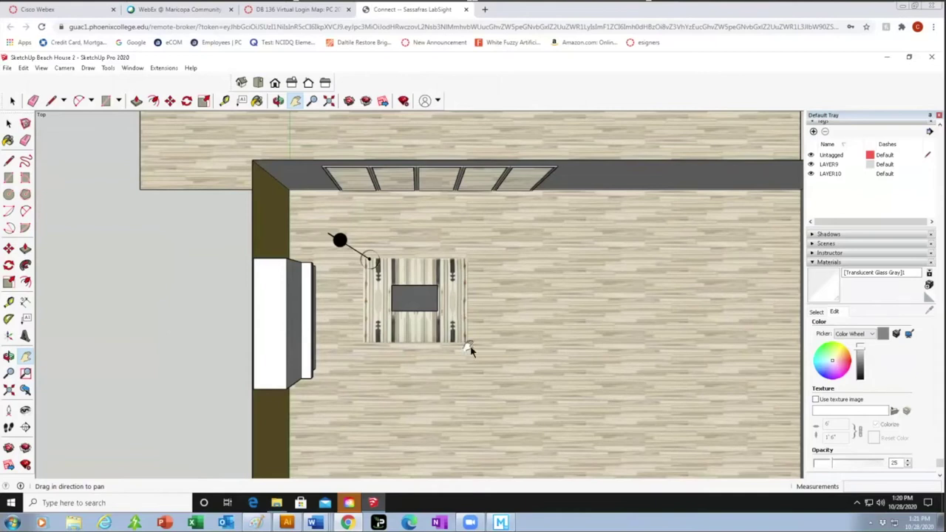
scroll(471, 351, "up", 2)
scroll(471, 352, "down", 1)
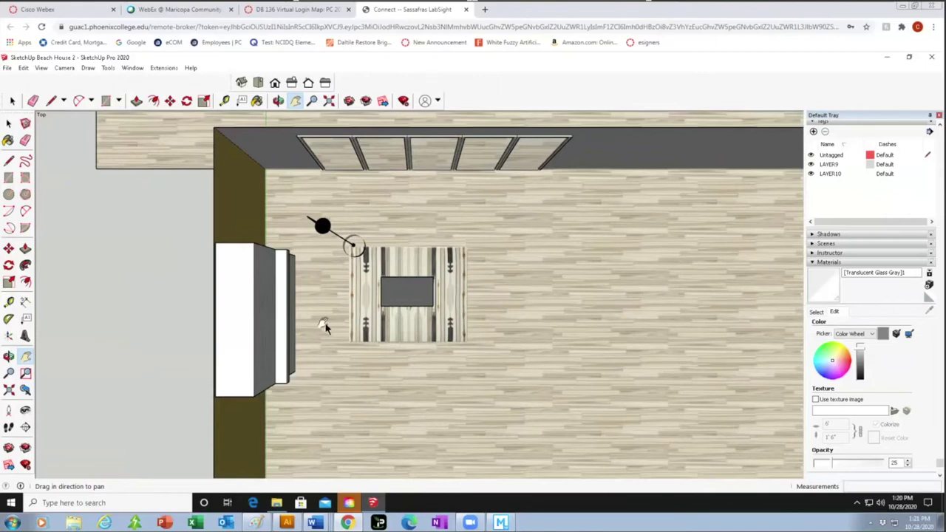
key("space")
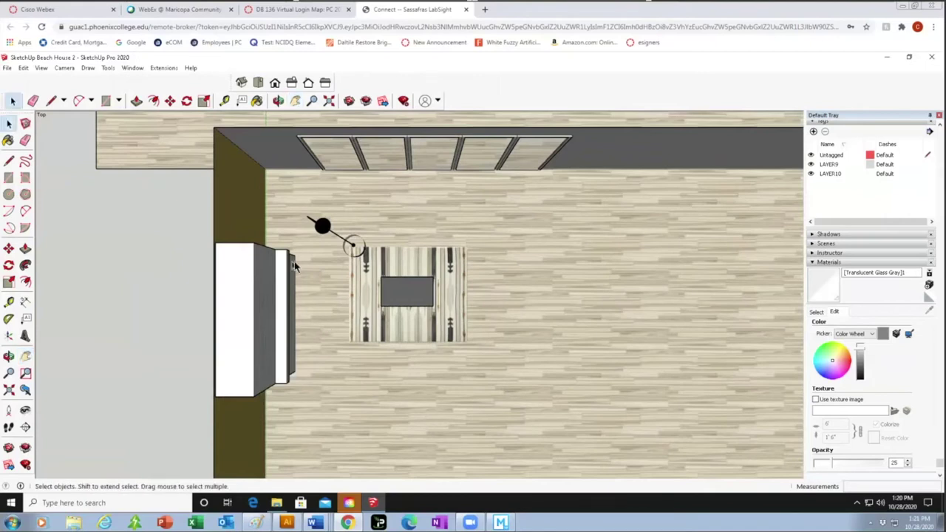
Select the angled floor lamp at the rug's upper-left corner and delete it.
left_click(326, 229)
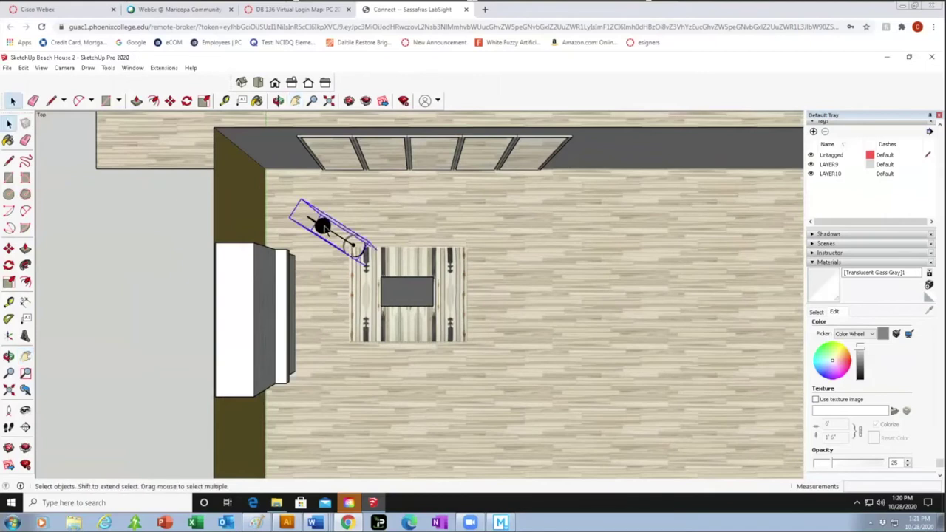
key("Delete")
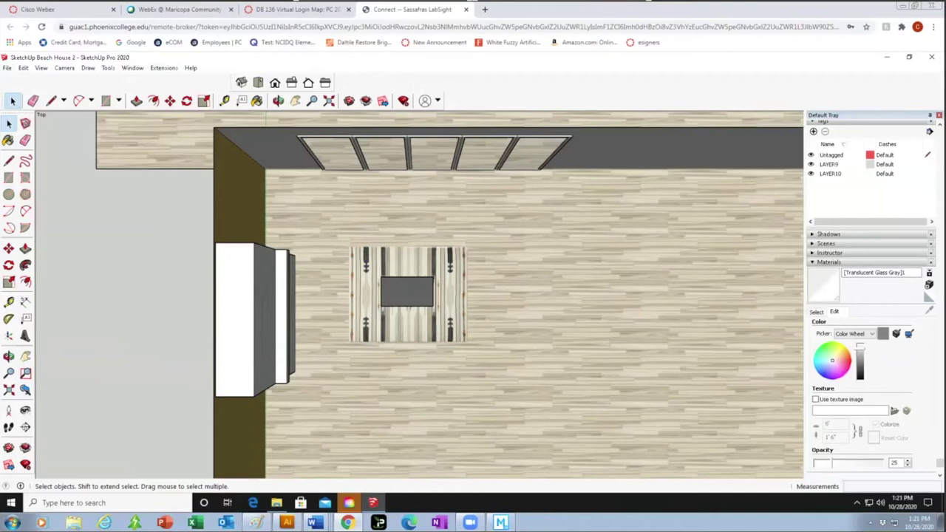
Import the Poltrona+Barcelona chair model through File > Import.
left_click(6, 68)
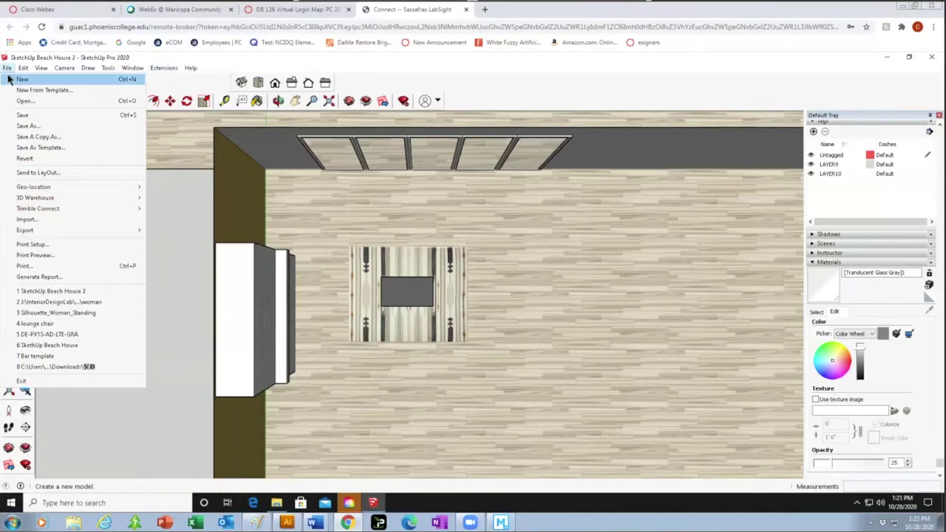
left_click(35, 224)
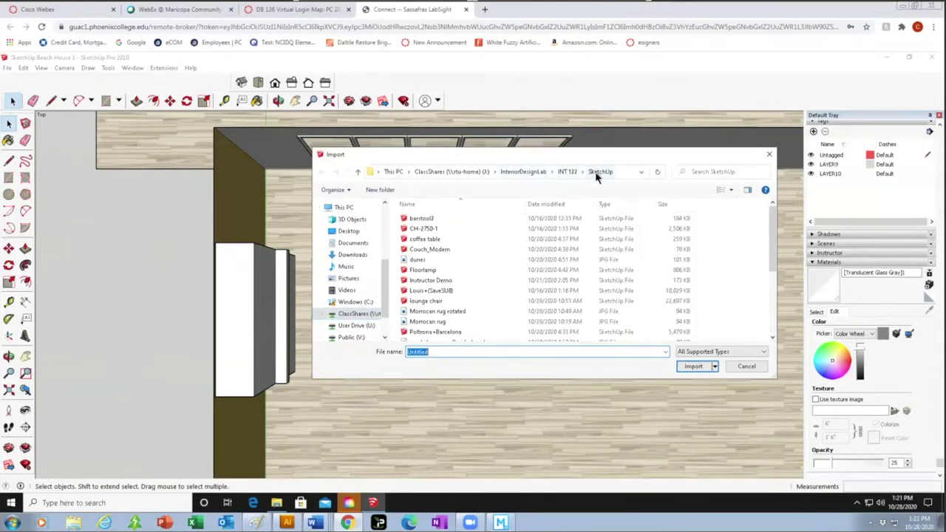
left_click(431, 333)
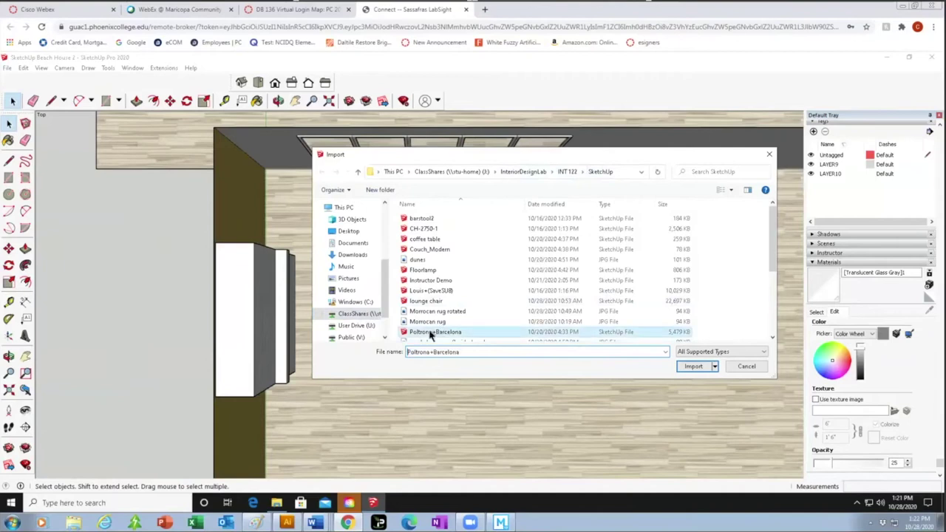
left_click(693, 367)
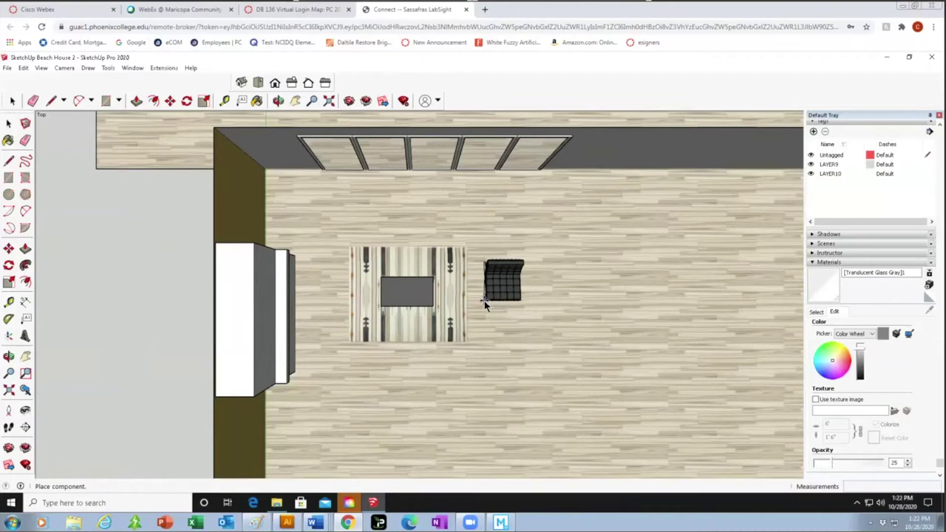
Place the Barcelona chair right of the rug and rotate it 90° about its corner.
left_click(484, 301)
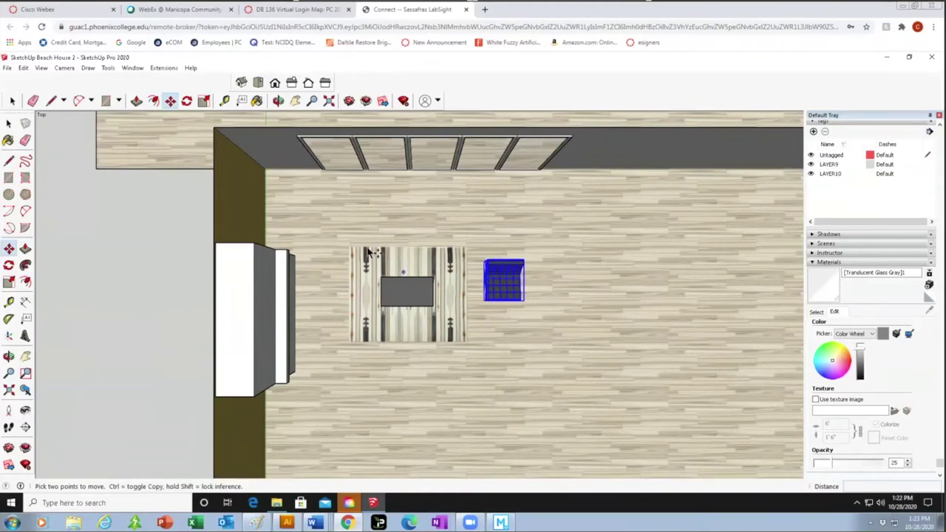
left_click(9, 266)
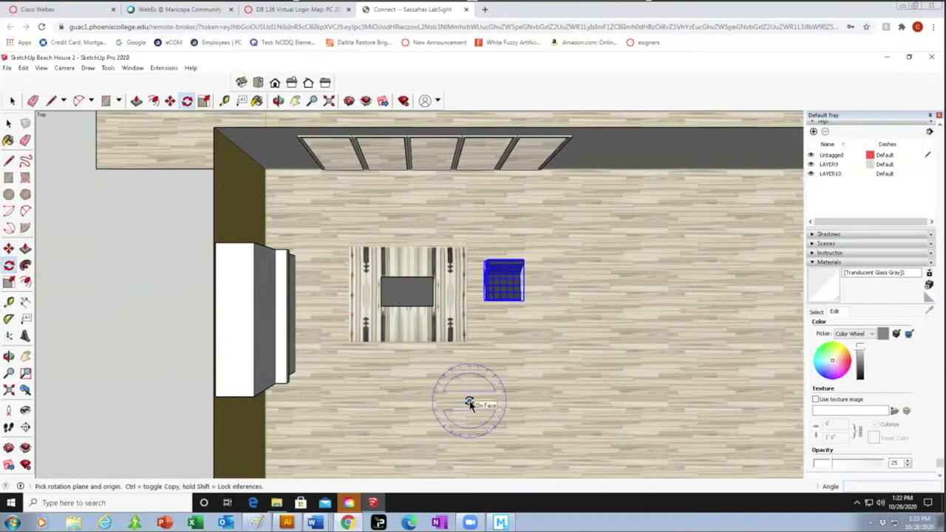
scroll(469, 402, "up", 2)
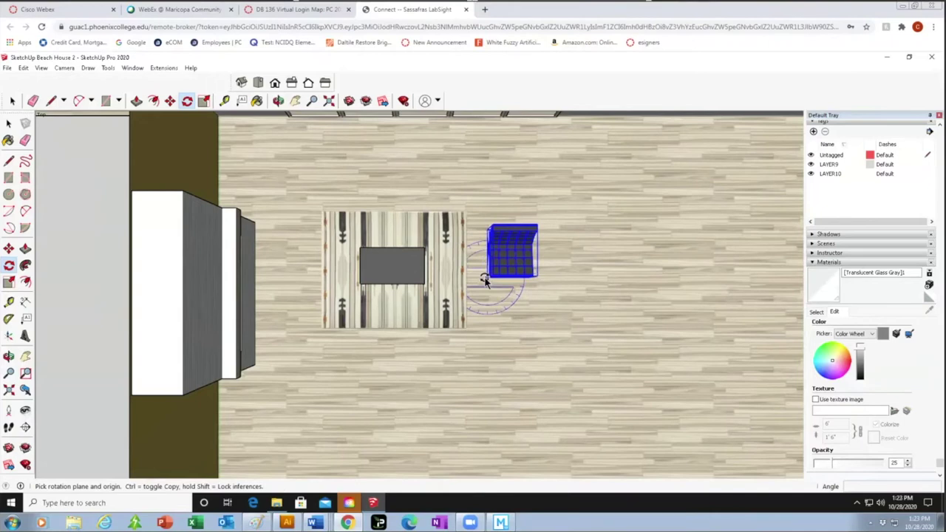
left_click(486, 278)
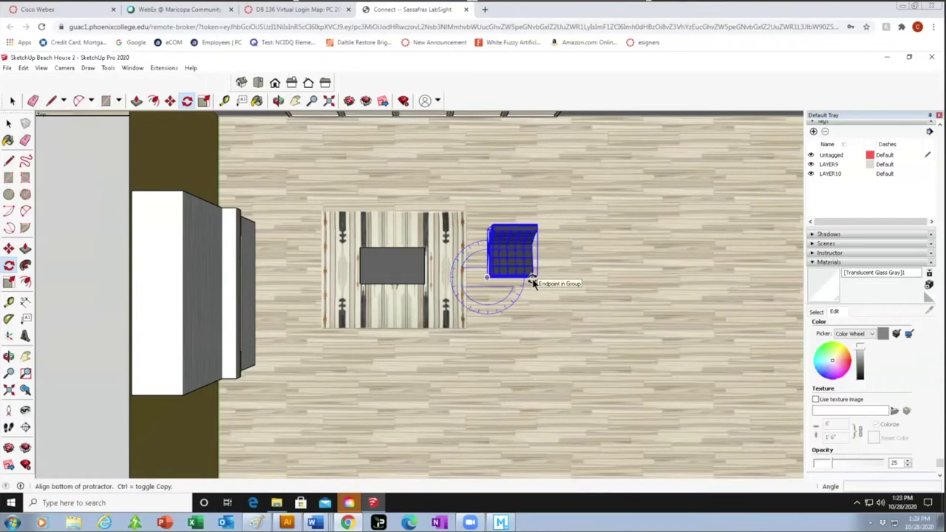
left_click(532, 282)
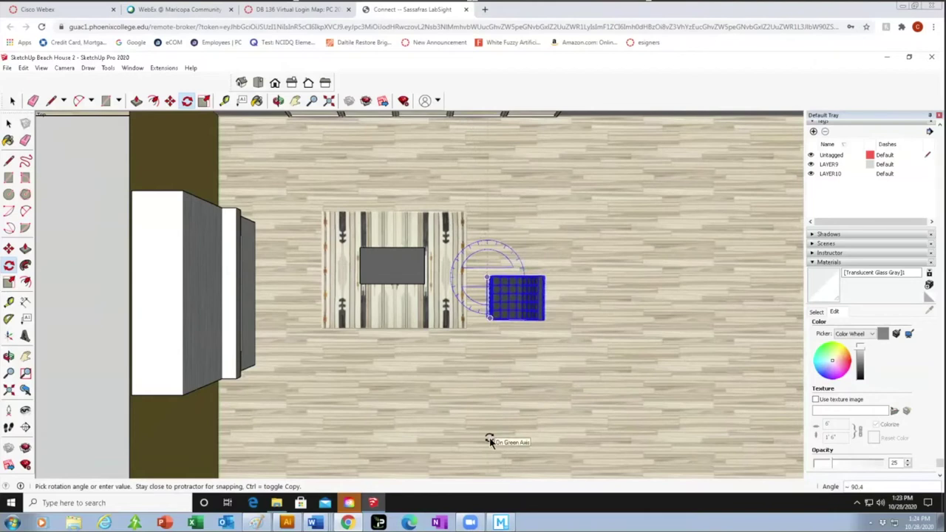
left_click(490, 441)
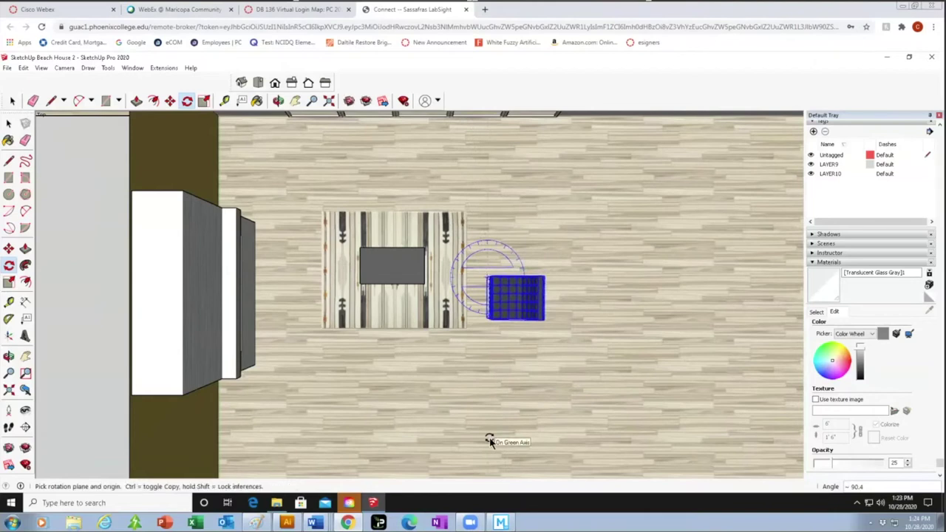
key("space")
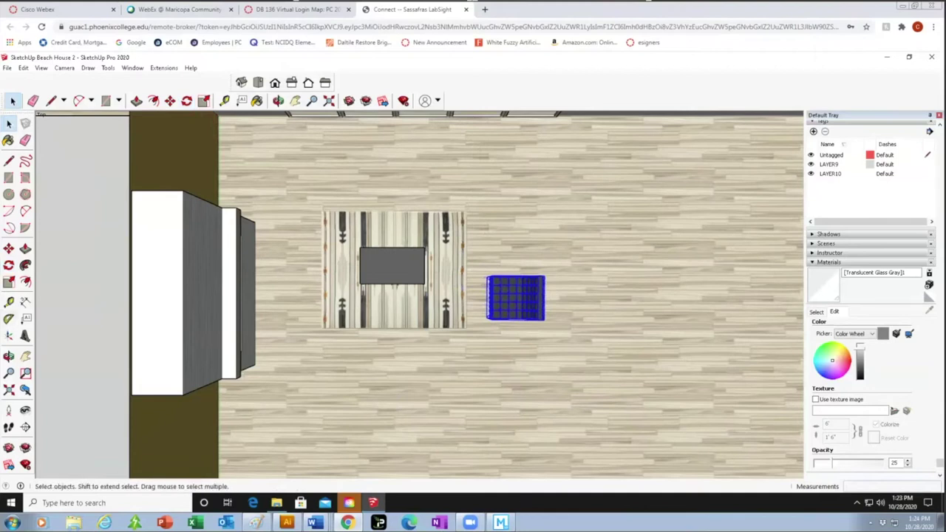
Move the chair about 9 3/8" left so it sits against the rug's right edge.
left_click(7, 249)
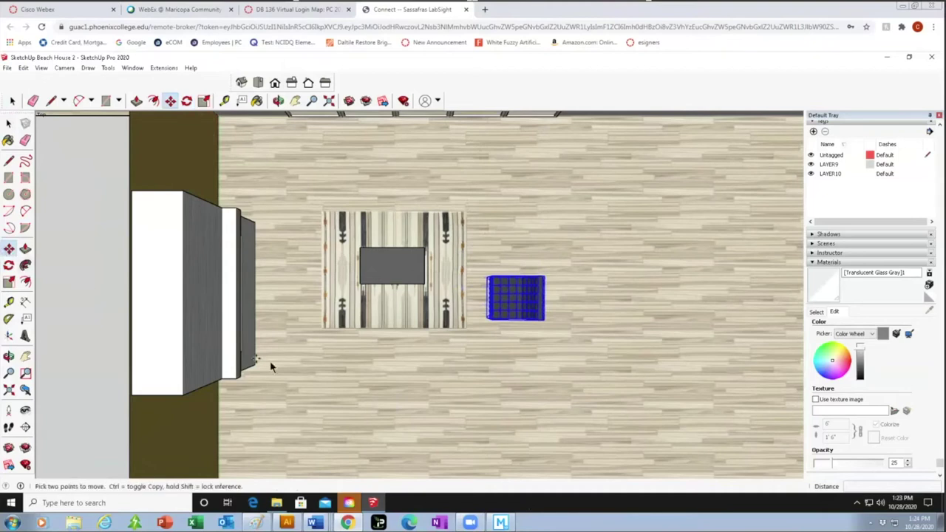
left_click(486, 280)
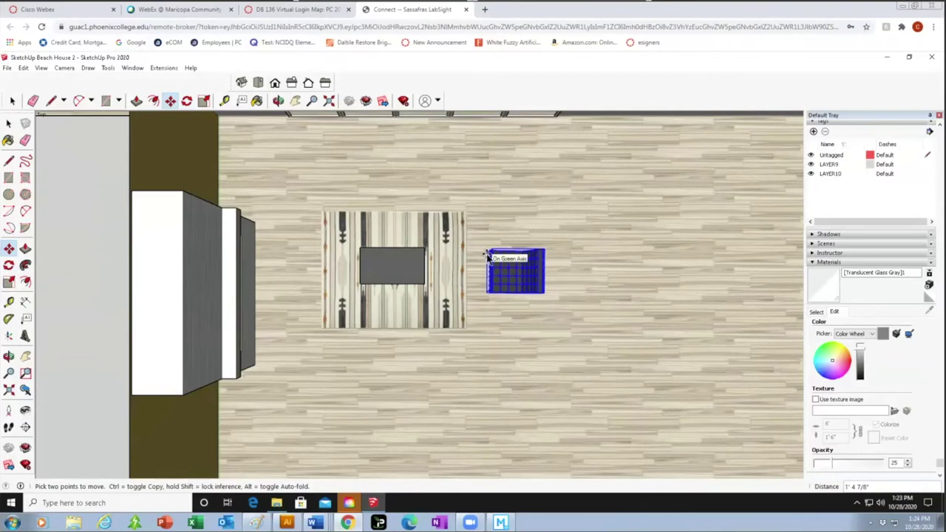
left_click(487, 257)
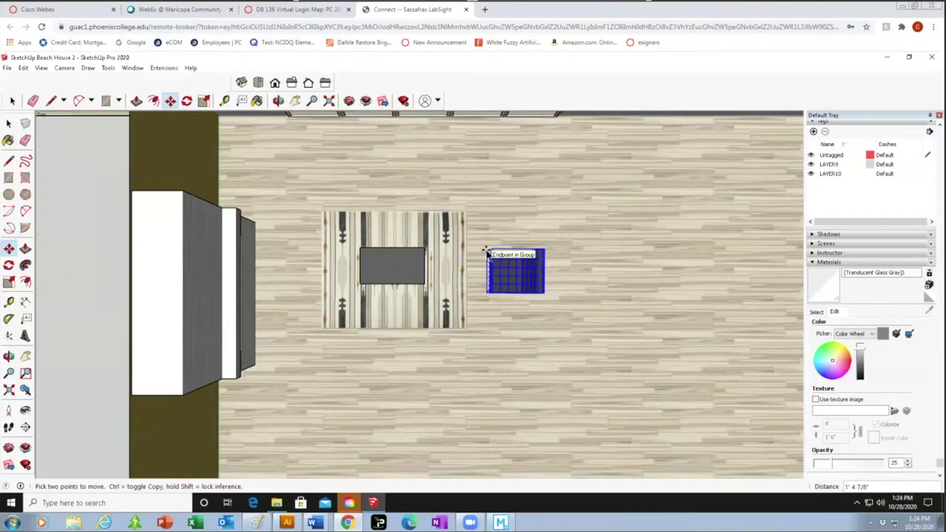
left_click(487, 255)
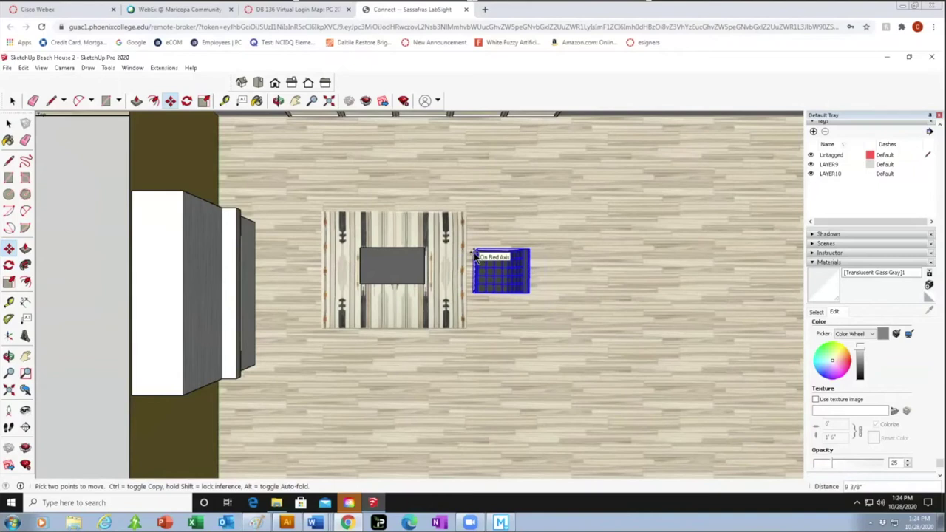
left_click(475, 255)
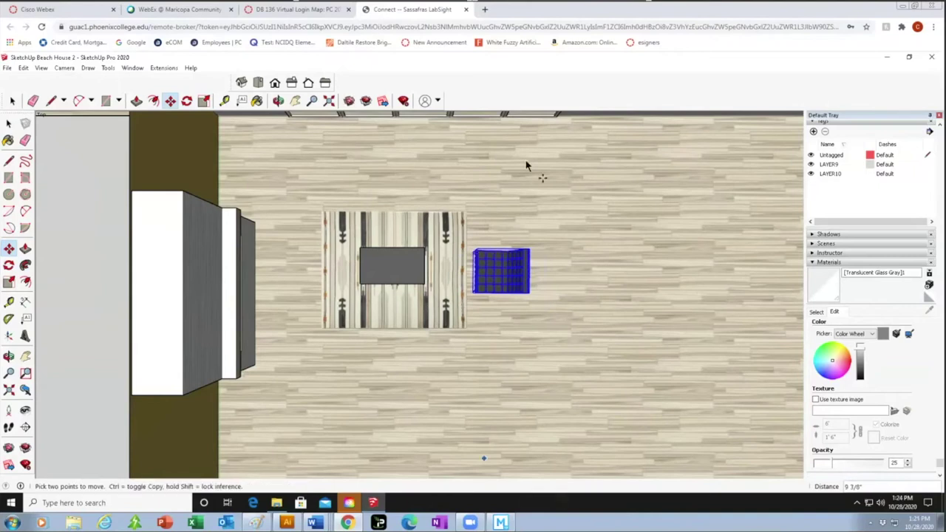
left_click(12, 101)
left_click(102, 182)
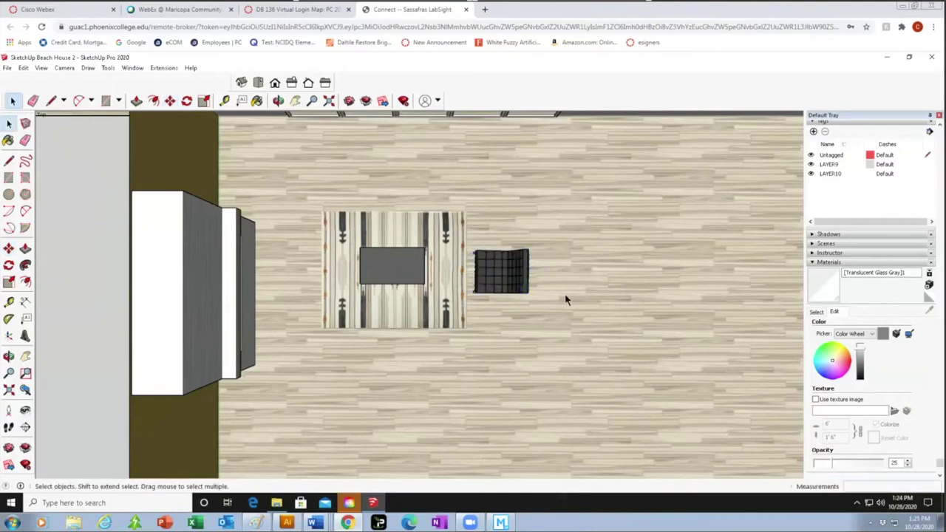
Import the Floorlamp model from the INT 122 SketchUp folder.
mouse_move(501, 522)
left_click(6, 68)
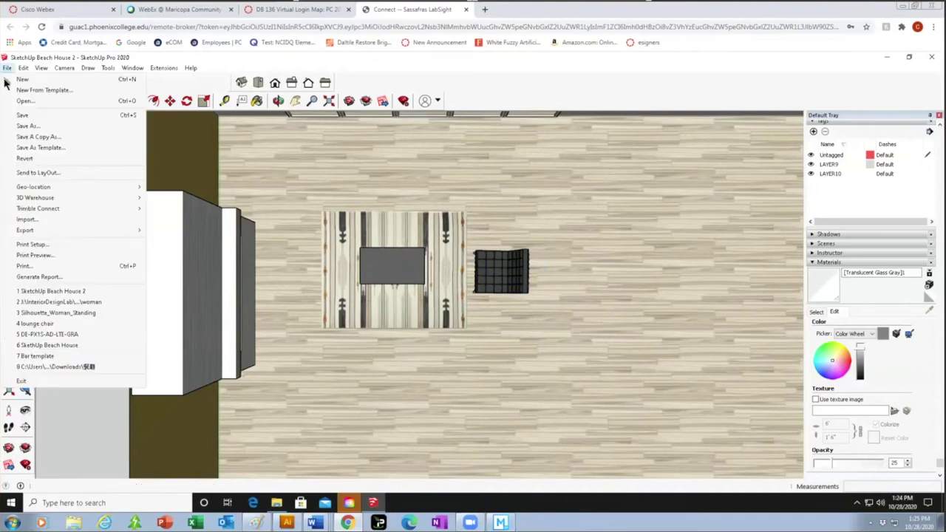
left_click(28, 220)
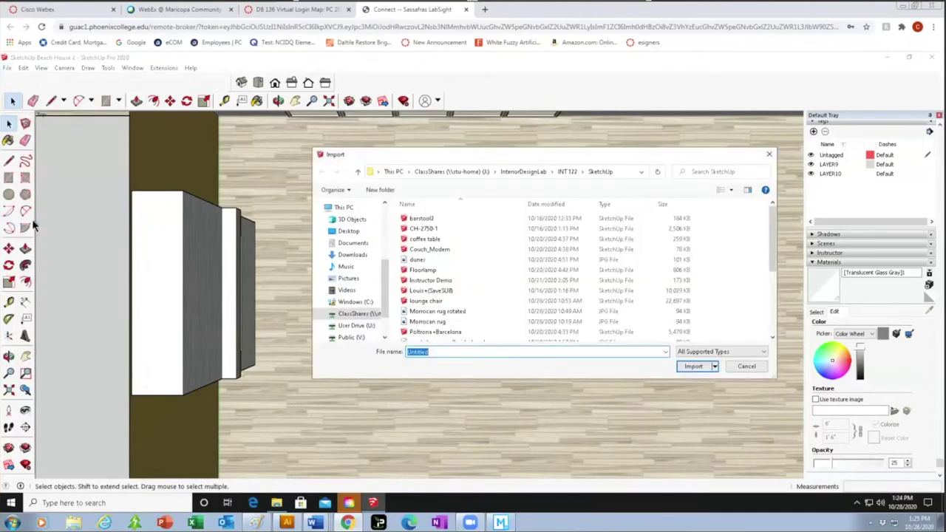
left_click(424, 271)
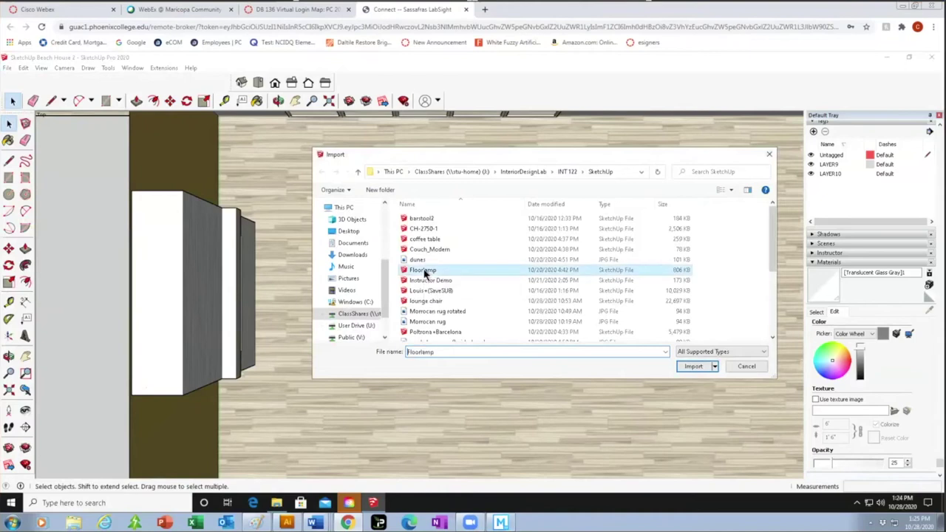
left_click(693, 367)
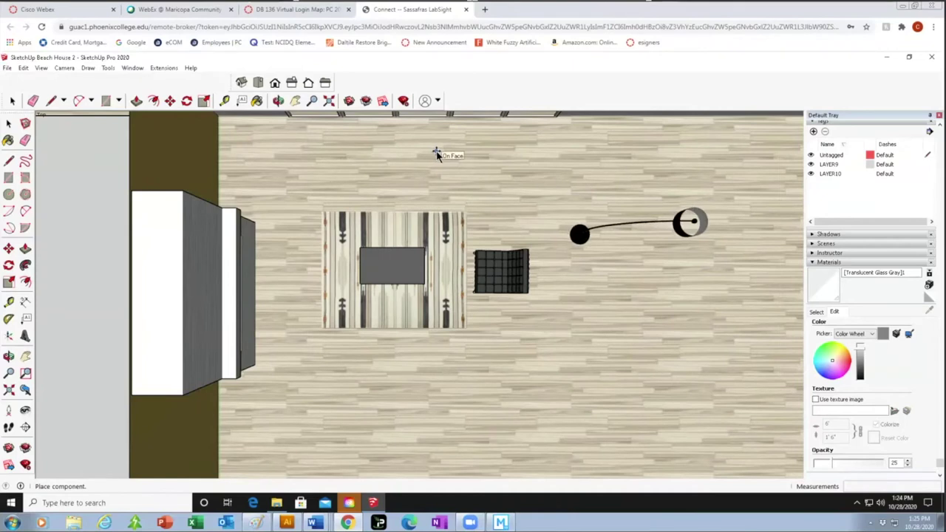
Drop the Floorlamp on the floor and move it near the top wall, above the rug's top-left corner.
left_click(437, 153)
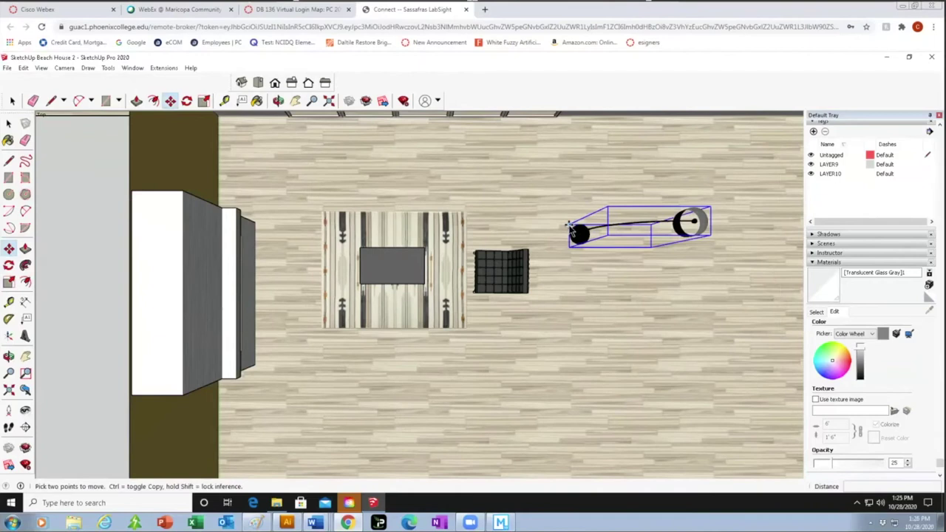
left_click(570, 226)
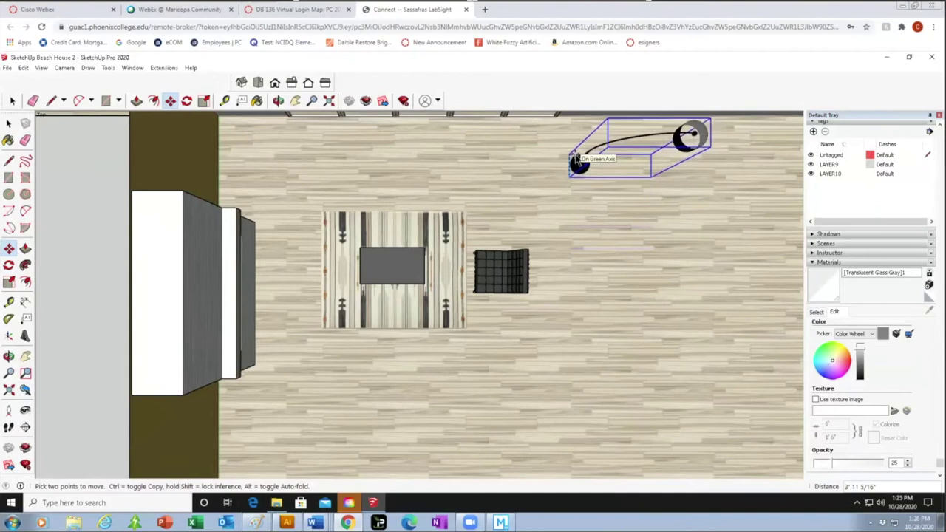
left_click(579, 160)
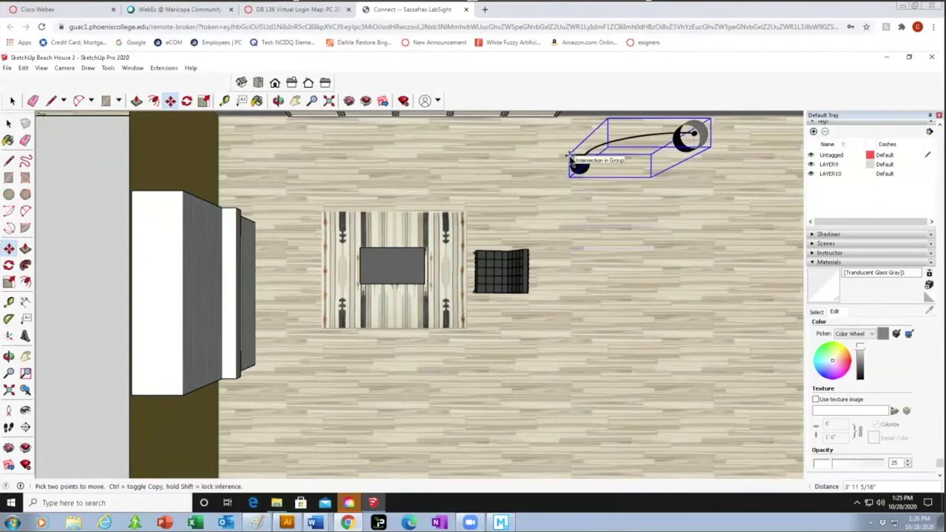
left_click(570, 158)
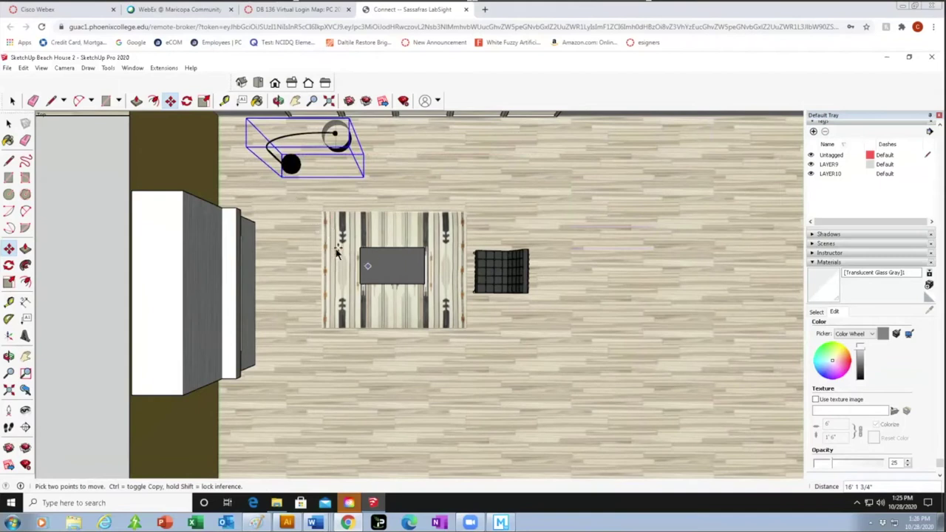
mouse_move(299, 522)
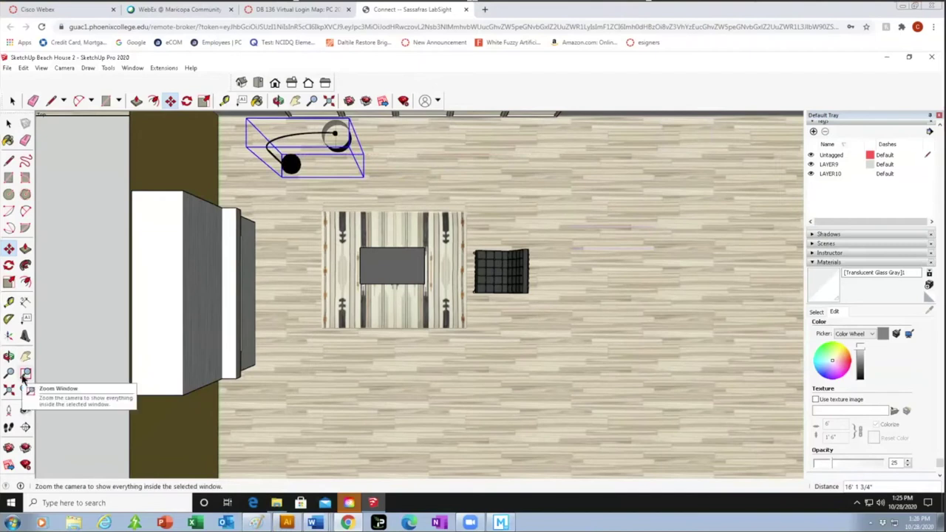
Rotate the floor lamp 40.4° about its base toward the rug's corner, then deselect it.
left_click(8, 267)
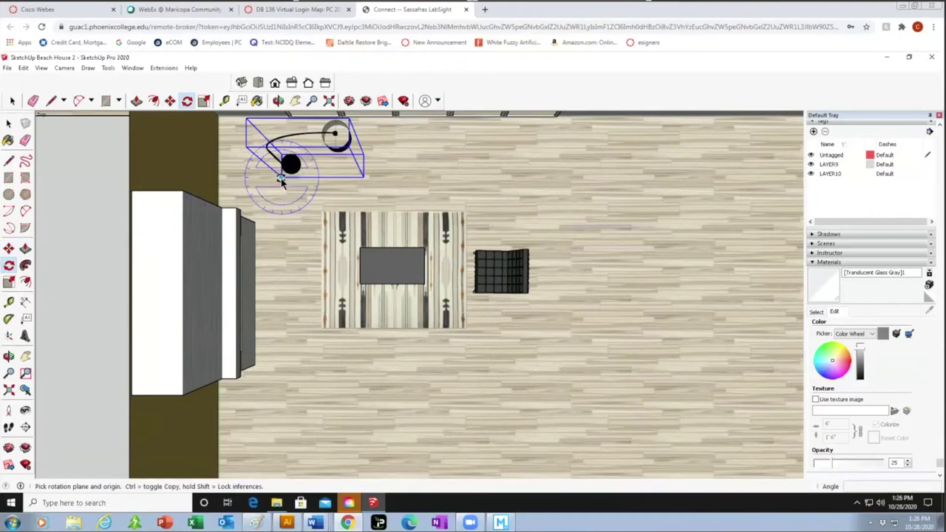
left_click(281, 179)
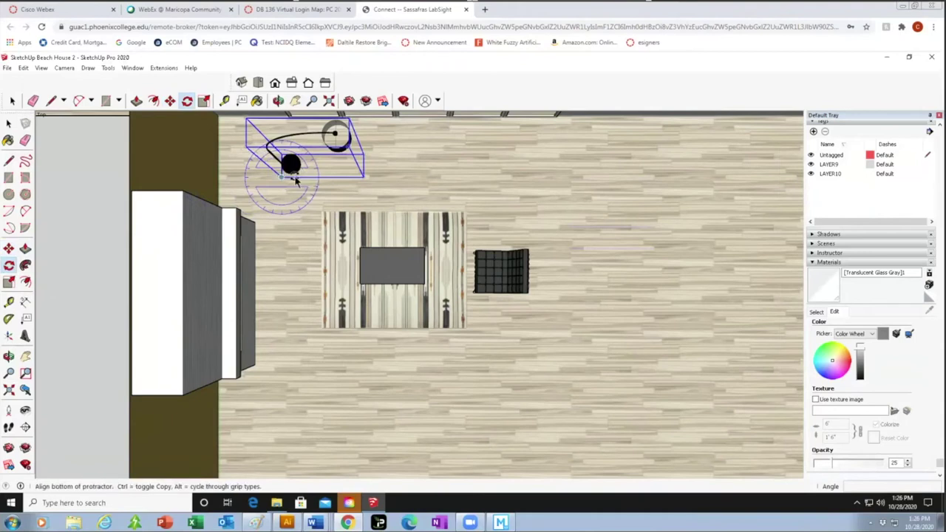
left_click(363, 179)
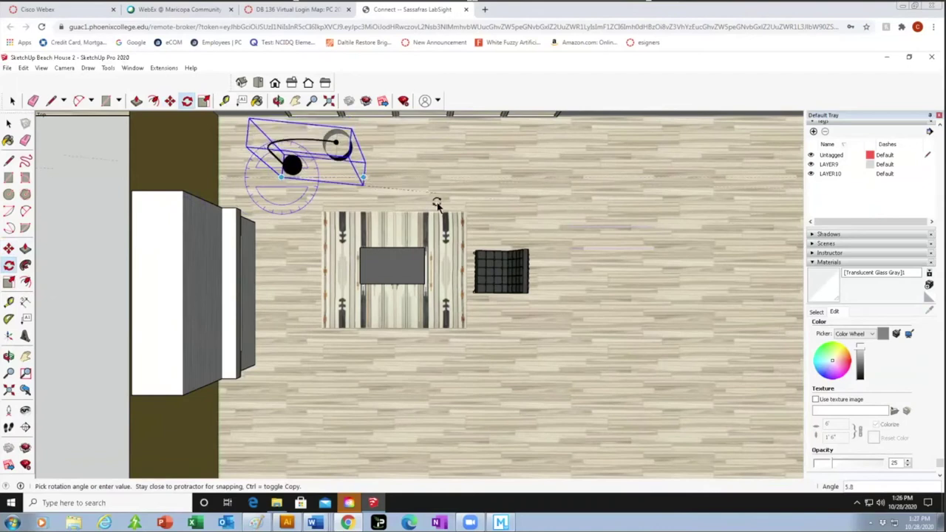
left_click(394, 276)
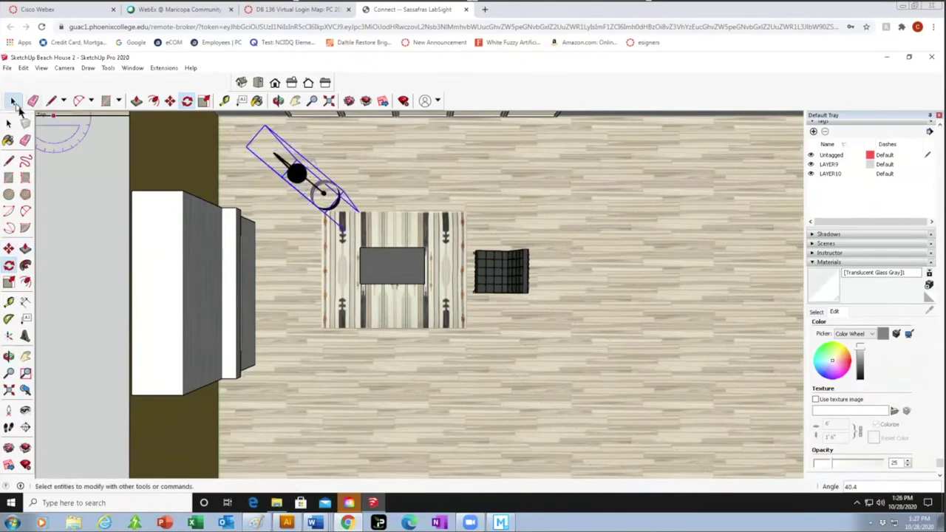
left_click(13, 101)
left_click(71, 302)
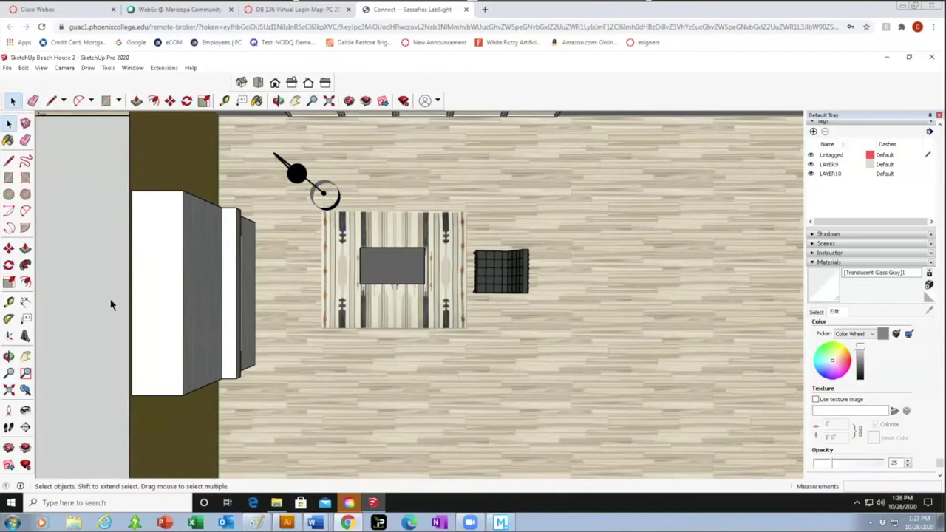
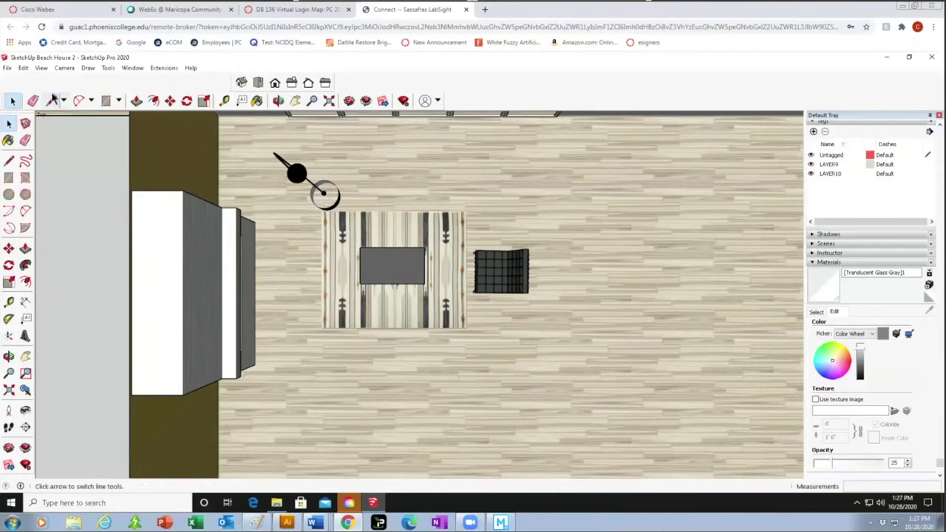
Open the 3D Warehouse model library and dismiss the sign-in prompt.
left_click(134, 68)
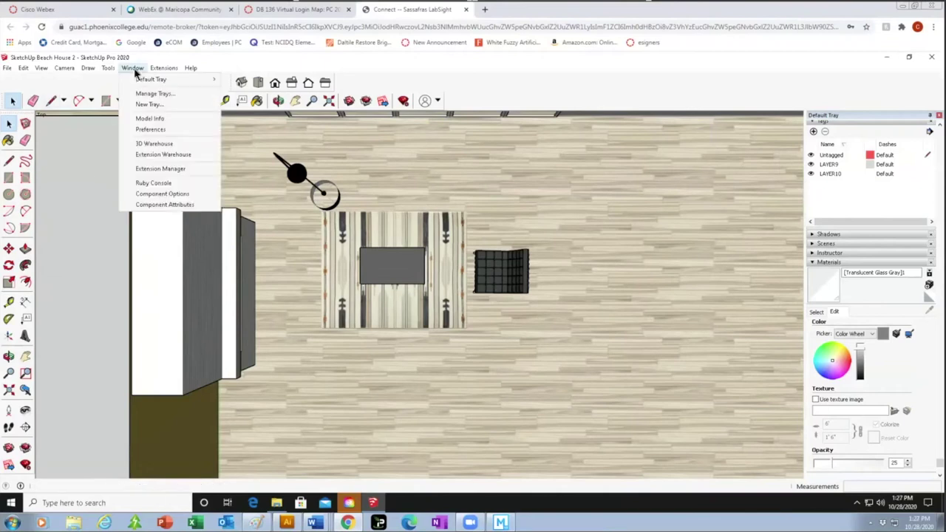
left_click(154, 145)
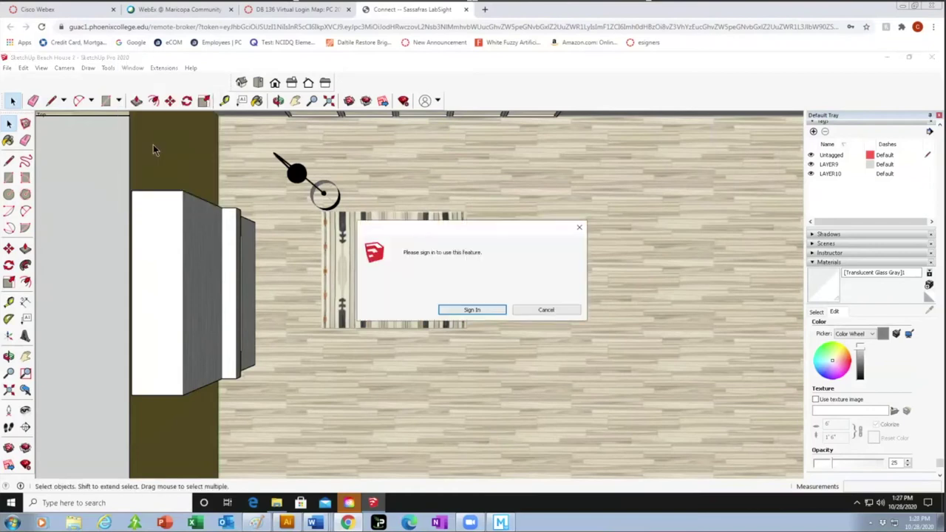
left_click(459, 314)
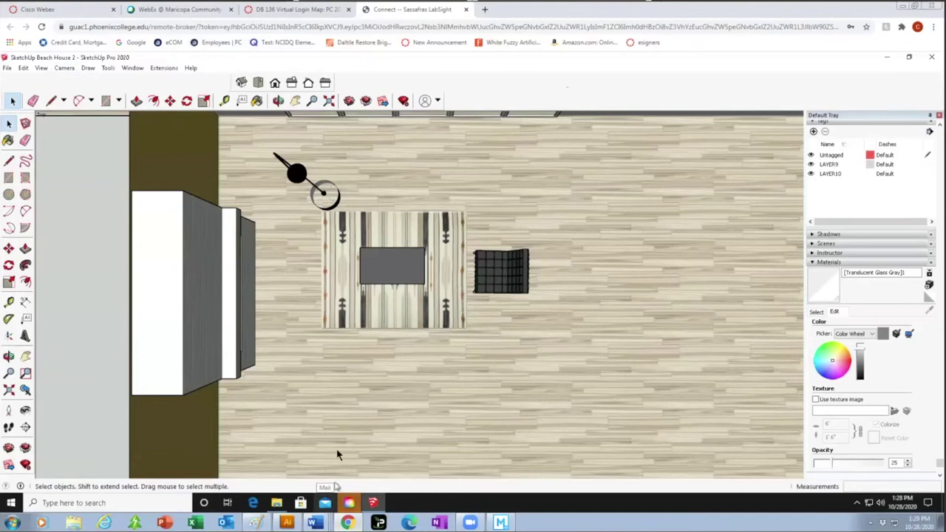
Import Couch_Modern, place it above the rug beside the floor lamp, and view from the front.
mouse_move(137, 59)
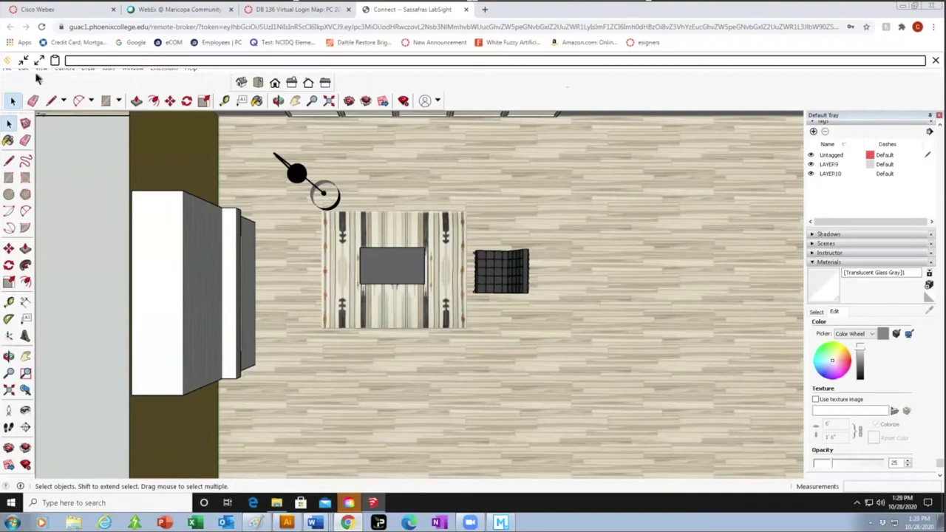
left_click(7, 69)
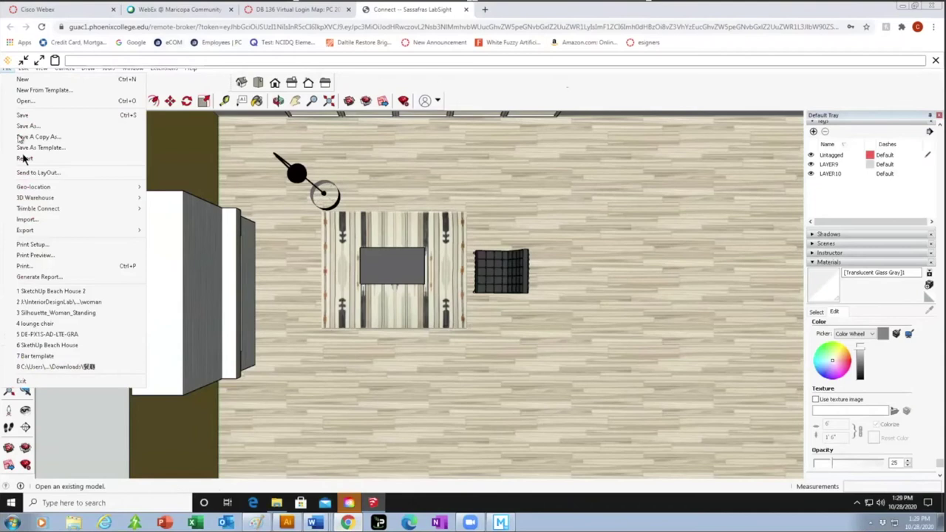
left_click(27, 219)
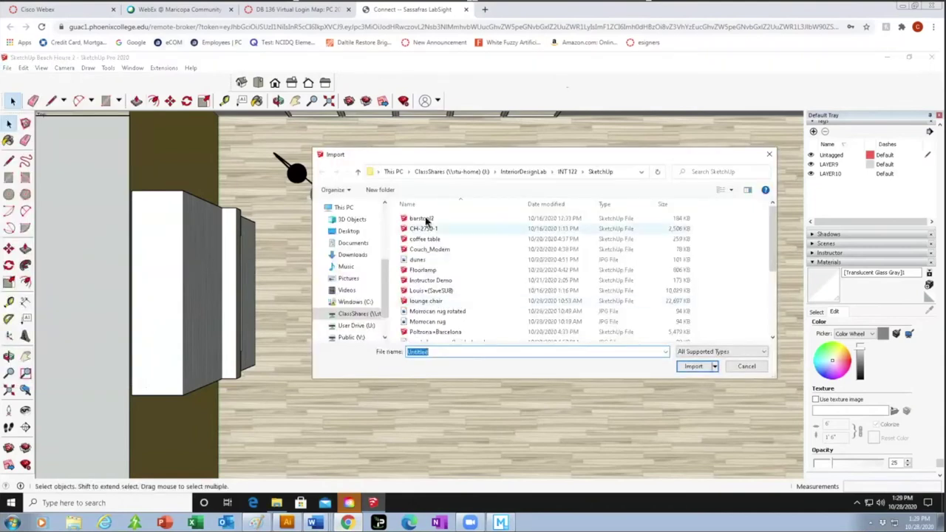
left_click(434, 251)
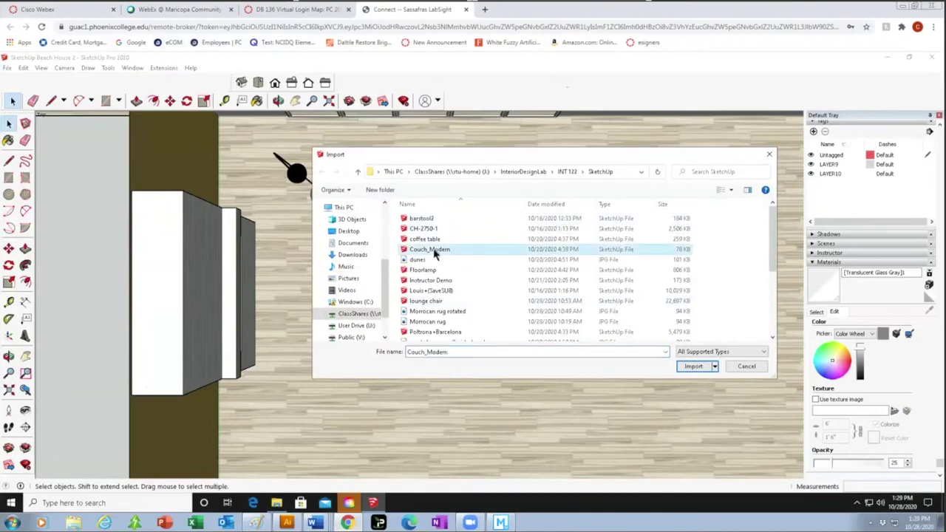
left_click(692, 366)
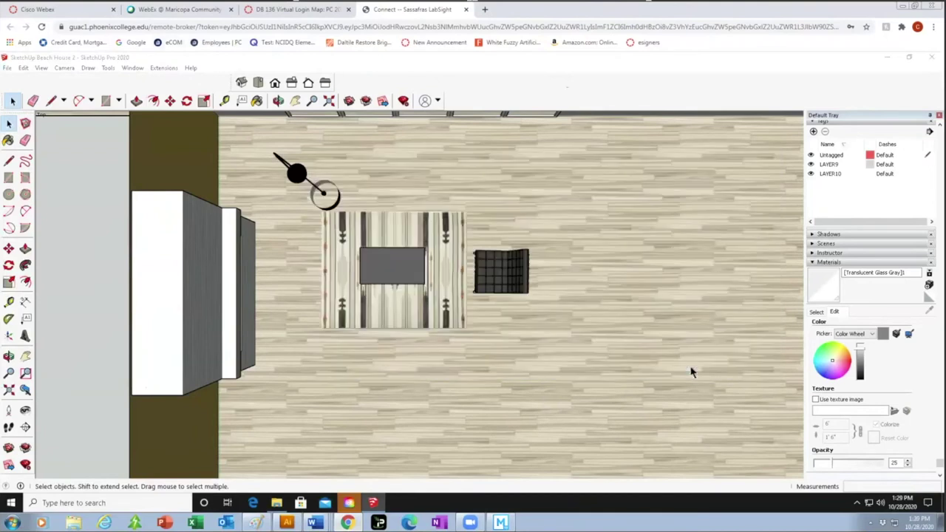
left_click(326, 194)
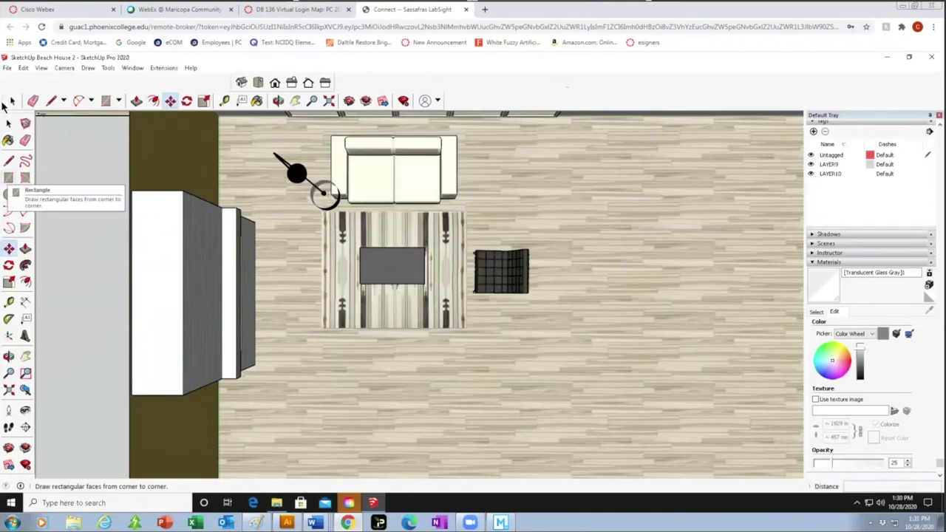
left_click(12, 101)
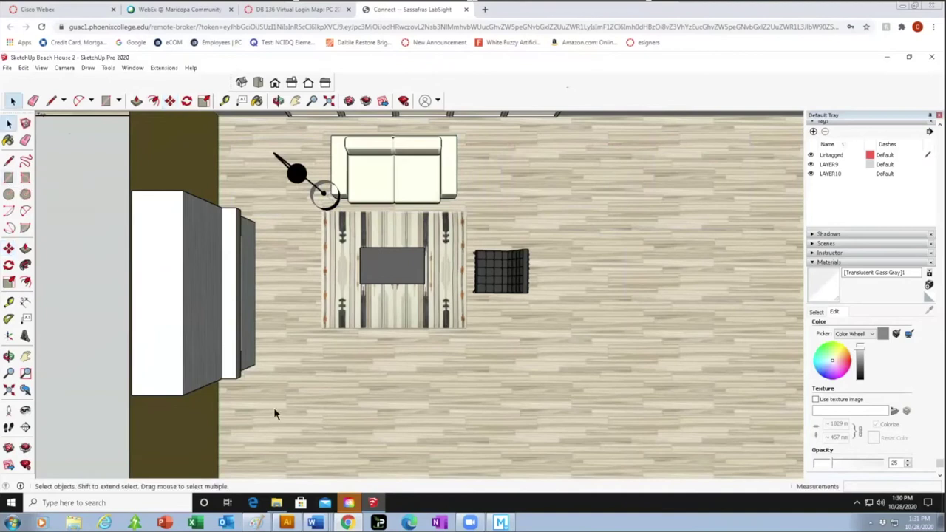
left_click(275, 84)
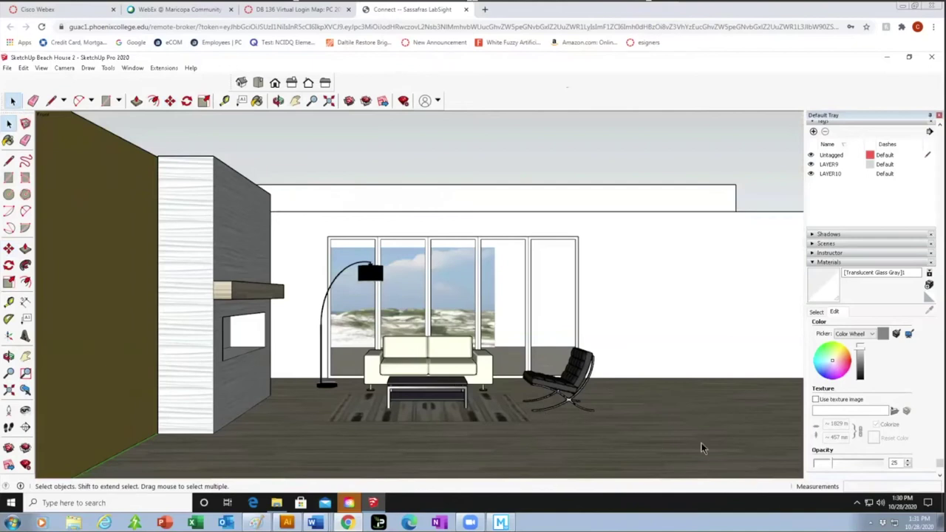
Orbit to an angled view of the fireplace, couch, table and chair, and clear the fireplace face selection.
middle_click_drag(589, 454, 473, 436)
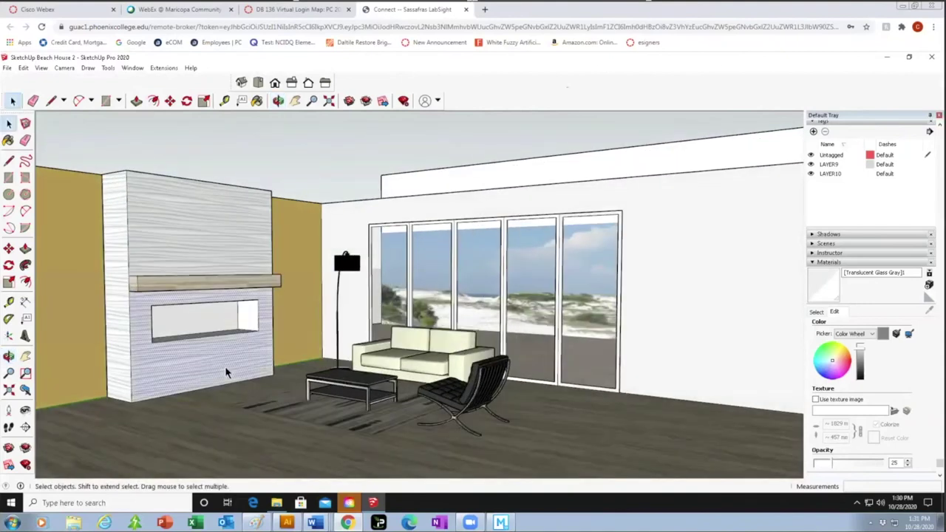
left_click(237, 447)
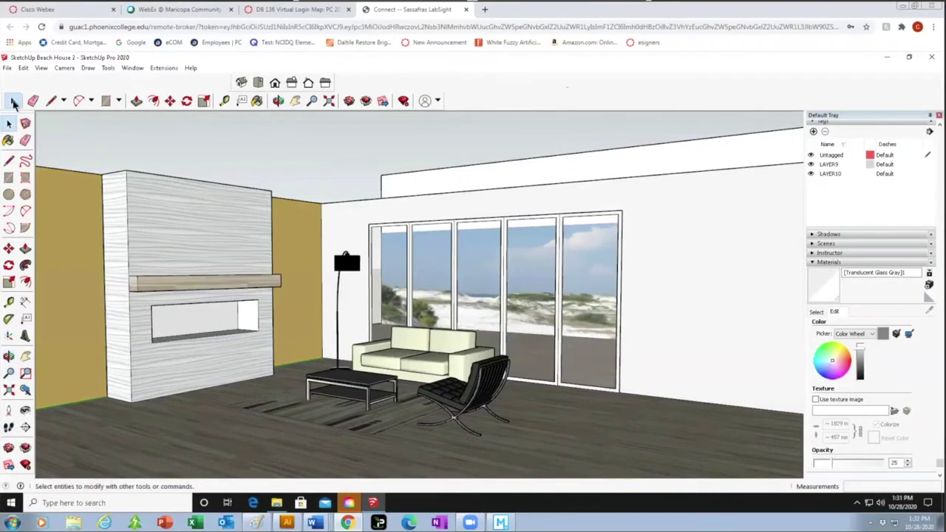
From Top view, delete the roof piece, the dark roof strip and the diagonal roof edge.
left_click(258, 82)
scroll(369, 287, "down", 5)
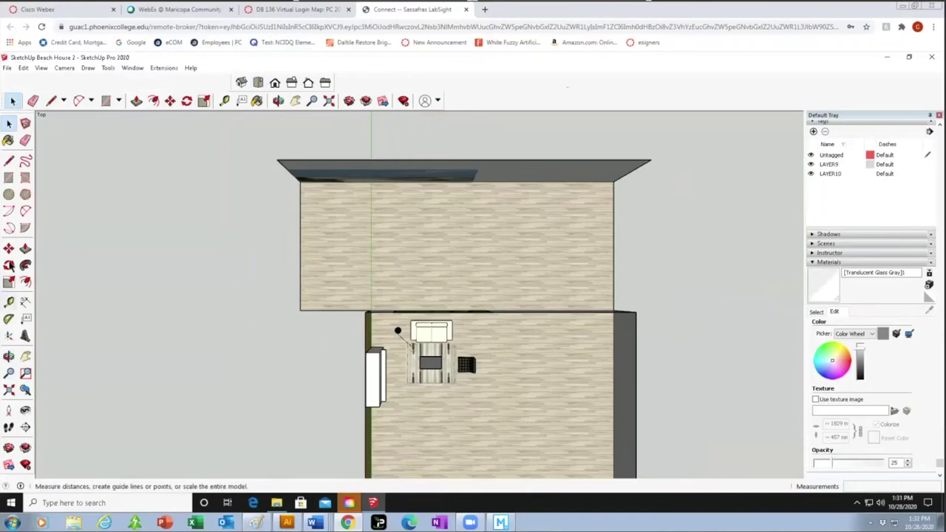
left_click(8, 248)
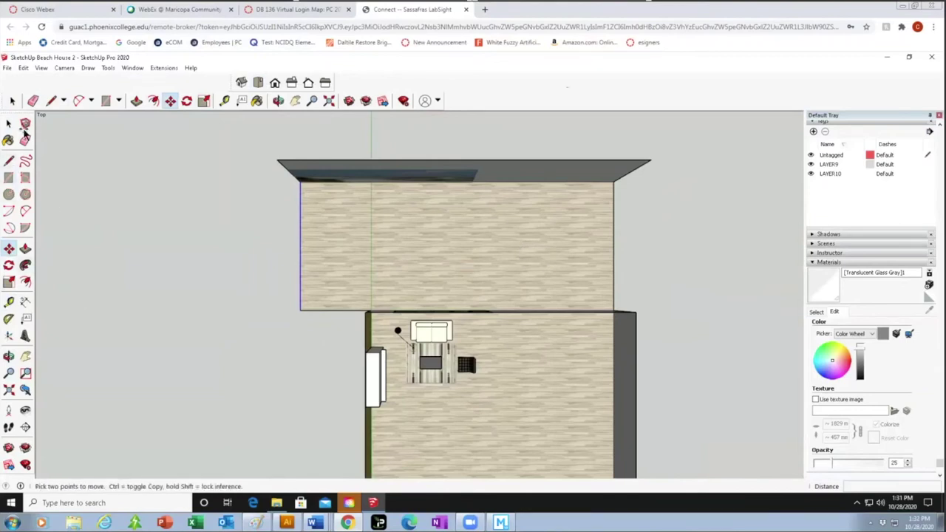
left_click(9, 125)
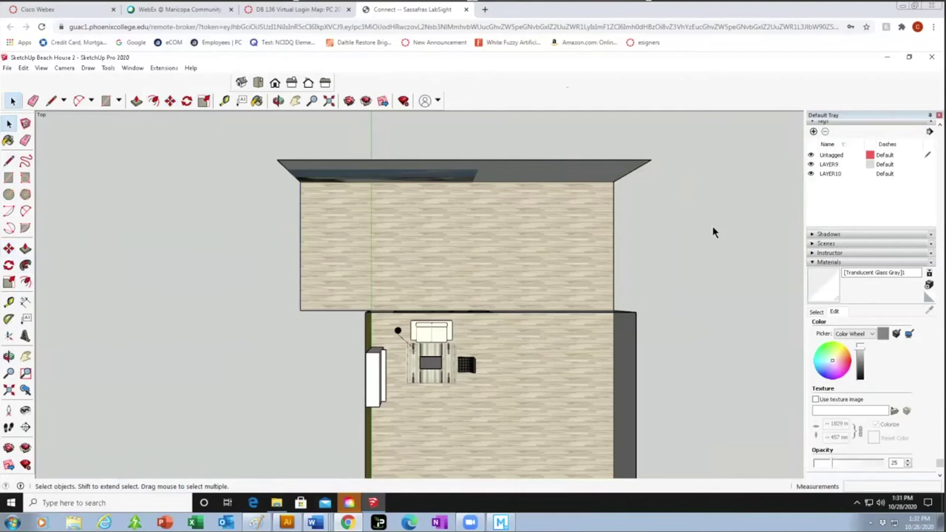
left_click_drag(667, 187, 633, 153)
key("Delete")
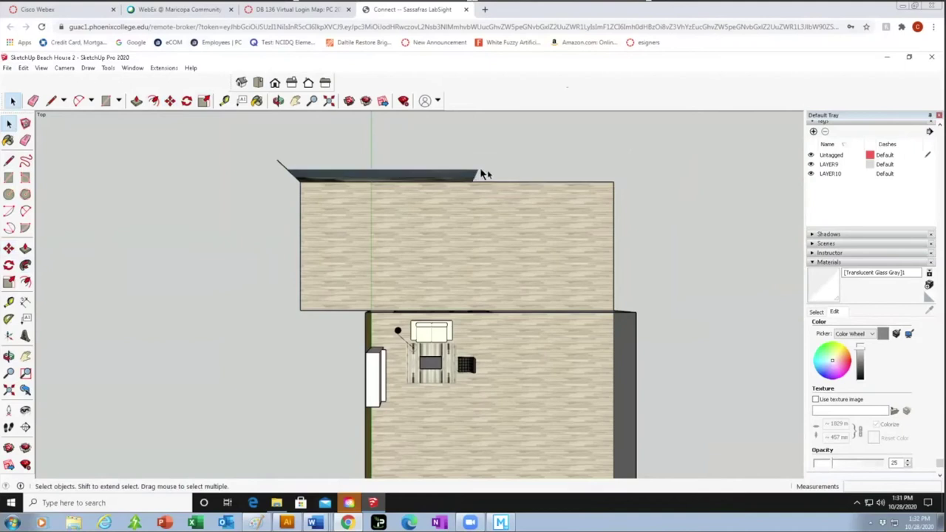
left_click(439, 166)
key("Delete")
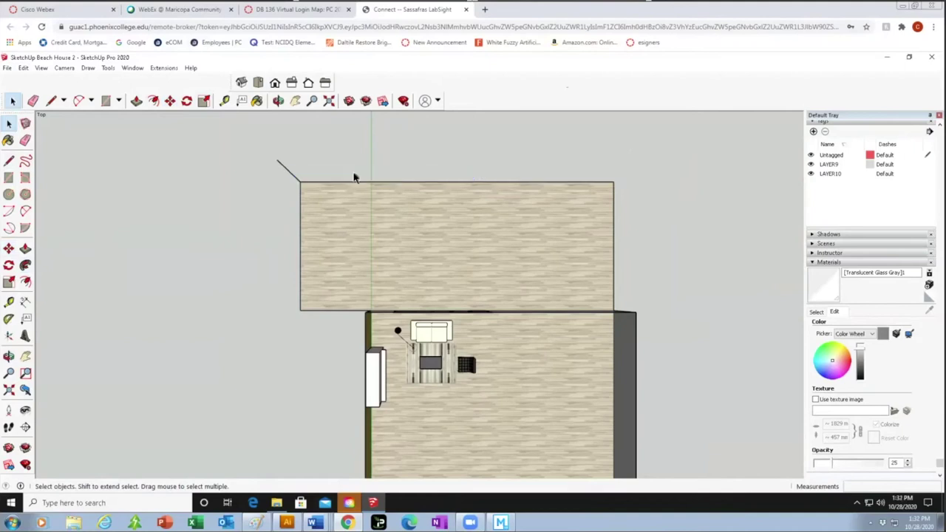
left_click(285, 170)
key("Delete")
Draw an upright rectangle from the floor's back corner to form the upper room's far wall.
left_click(295, 101)
middle_click_drag(316, 411, 316, 266)
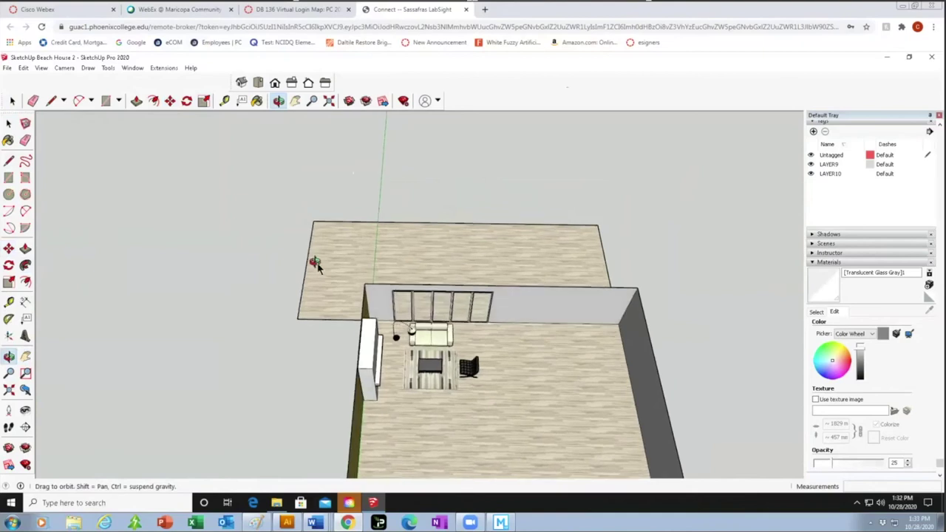
left_click(8, 180)
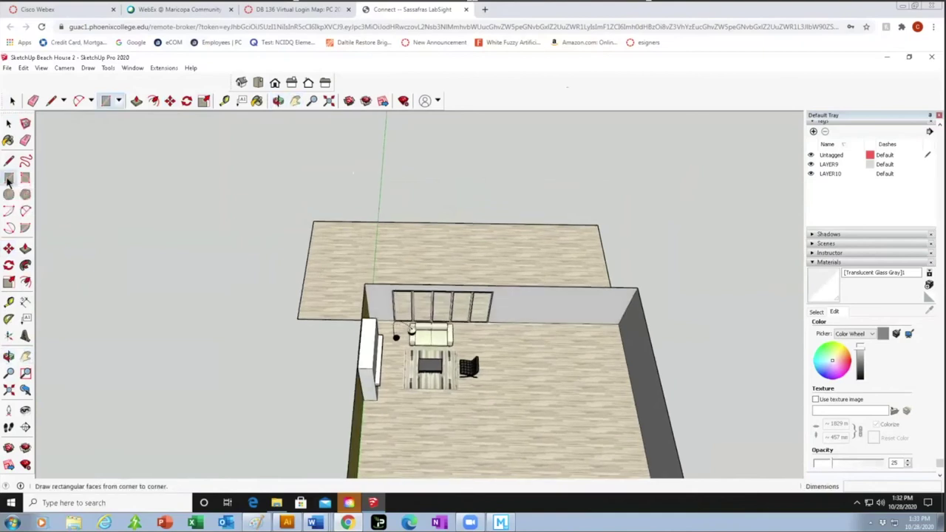
left_click(314, 221)
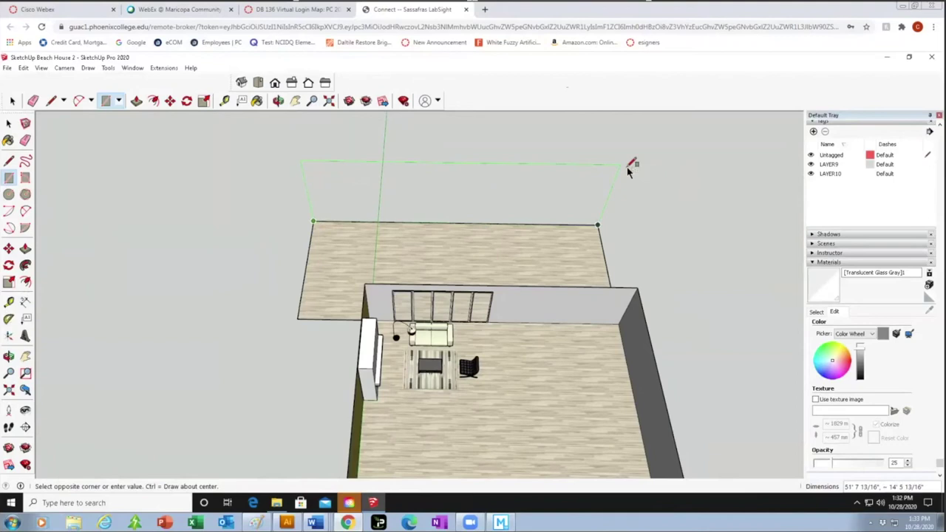
left_click(634, 147)
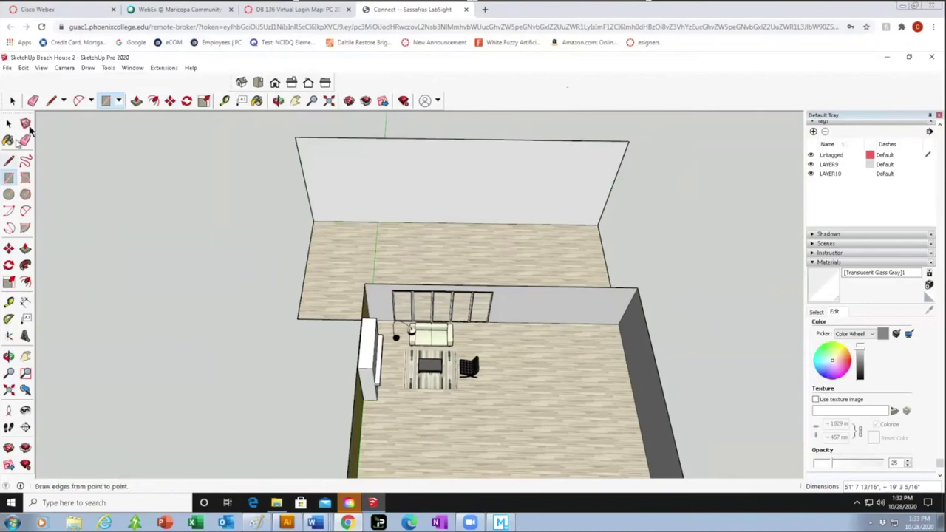
left_click(12, 101)
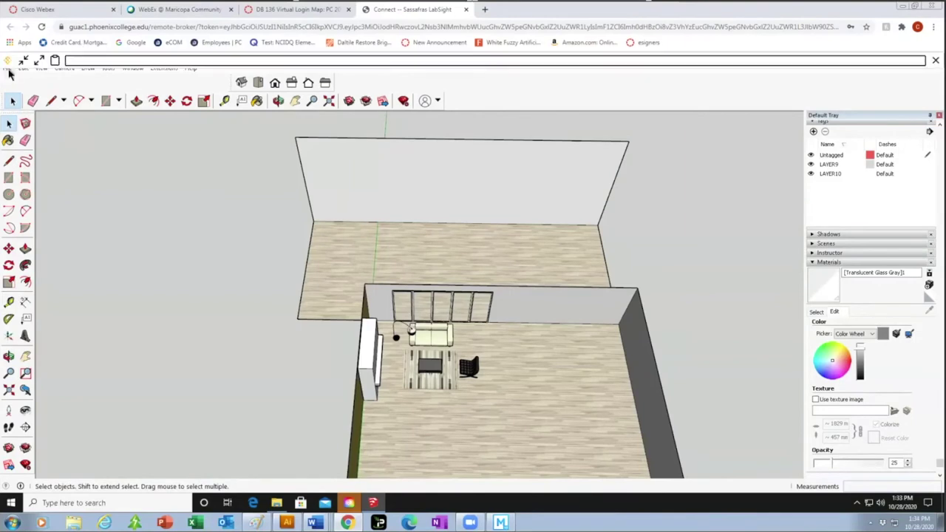
Import the dunes JPG as an image, anchored at the wall's bottom-left and stretched across it.
left_click(8, 69)
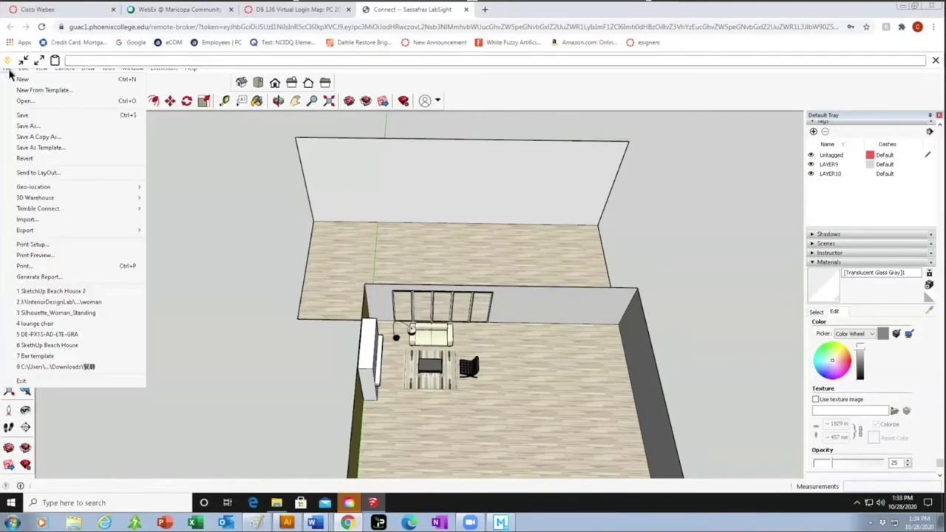
left_click(40, 220)
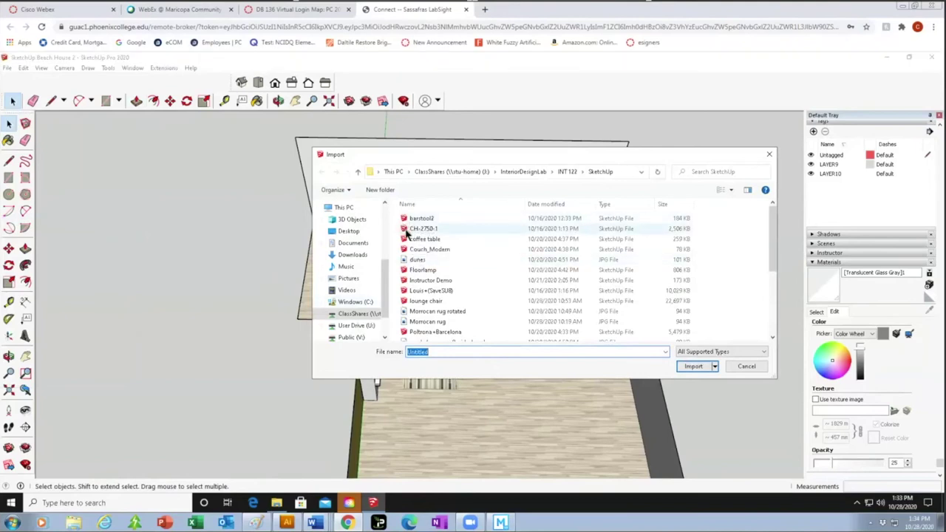
left_click(416, 261)
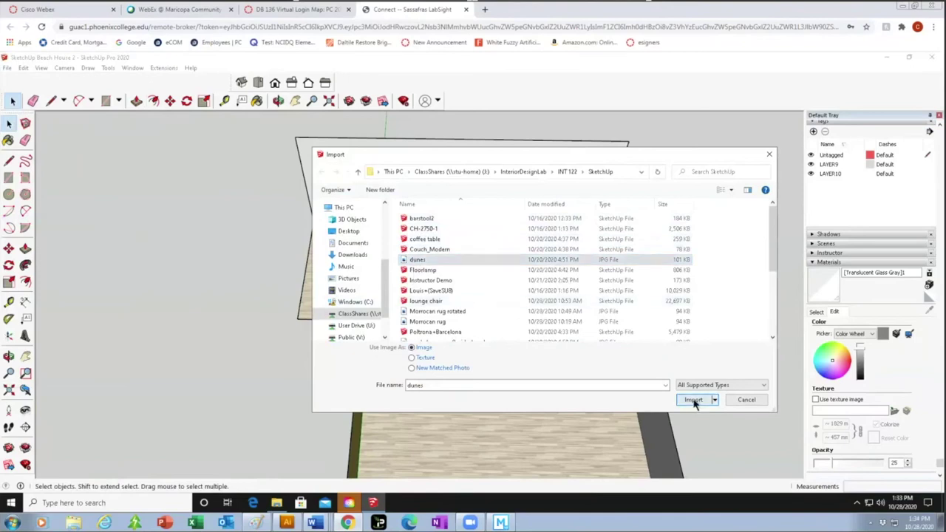
left_click(695, 399)
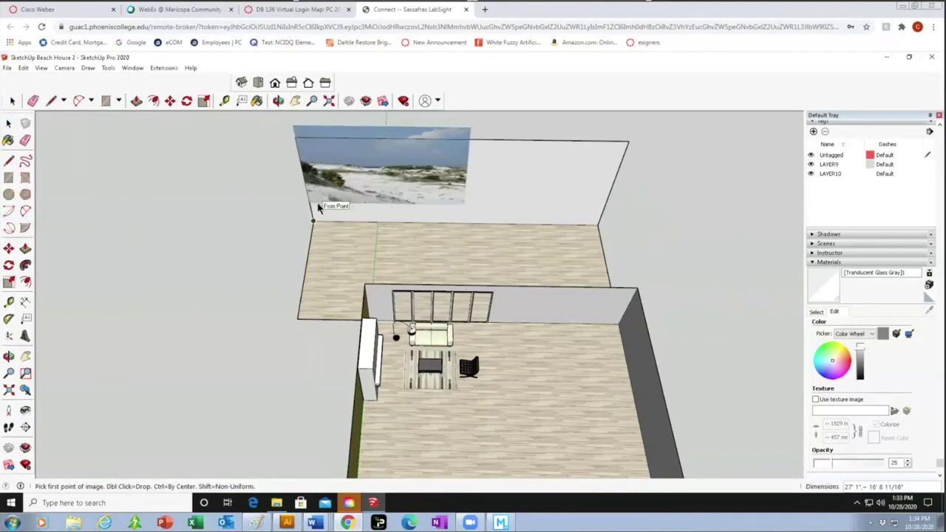
left_click(315, 221)
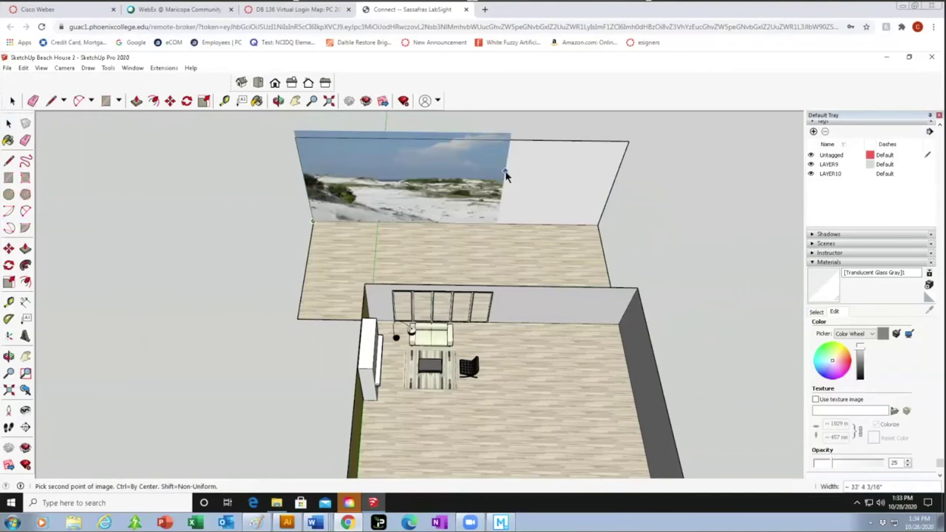
left_click(507, 175)
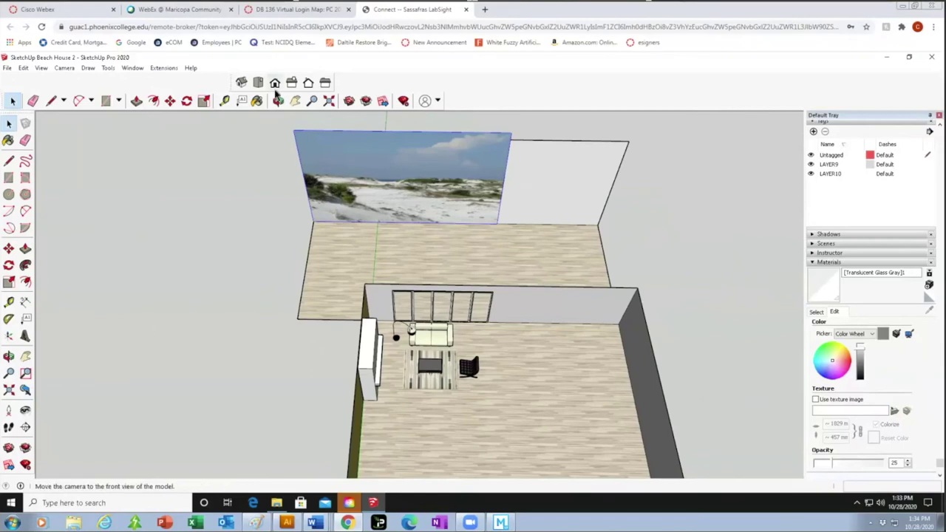
Scale the sky picture panel down to a thin strip using its corner and top-middle grips.
left_click(275, 84)
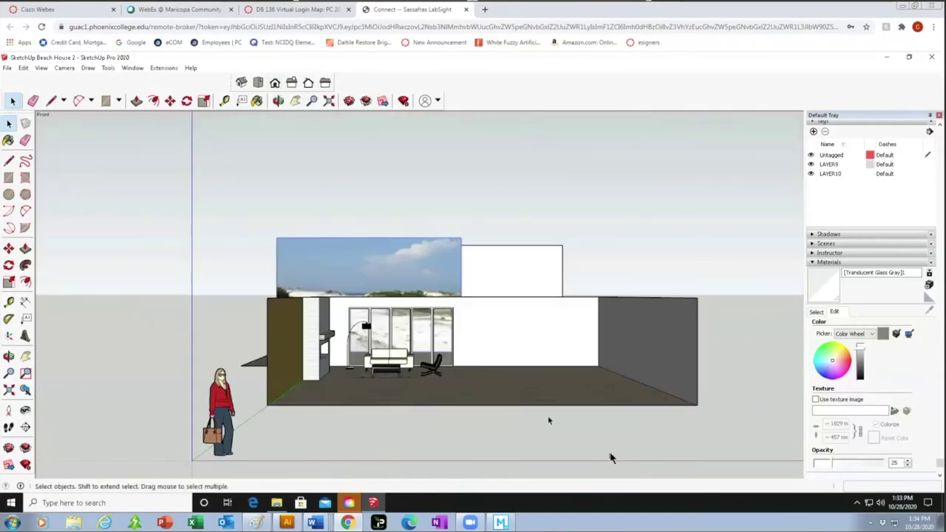
middle_click_drag(615, 435, 508, 409)
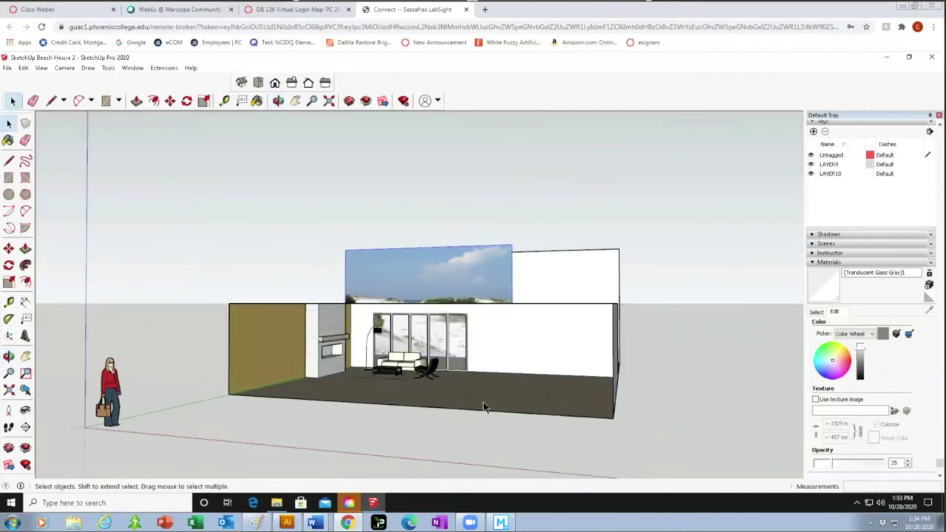
scroll(485, 405, "up", 8)
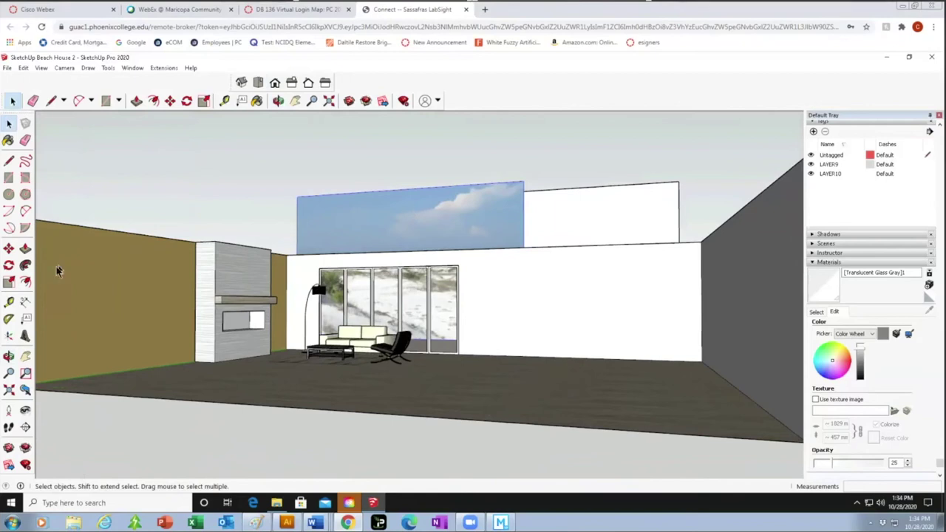
left_click(7, 285)
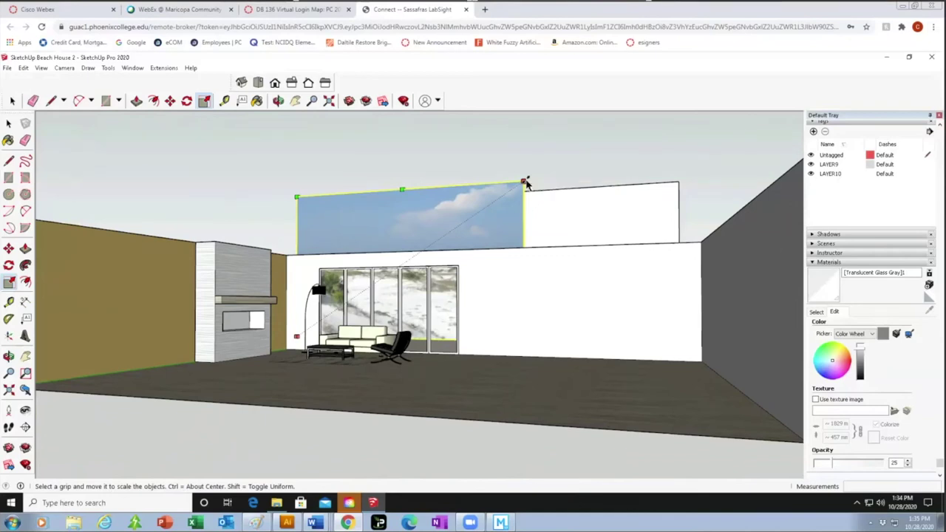
left_click_drag(524, 183, 490, 235)
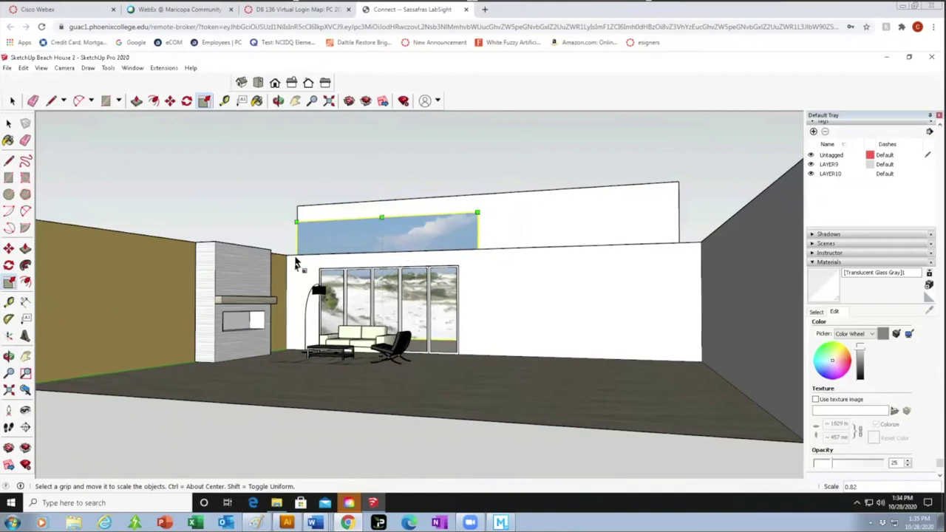
left_click_drag(383, 217, 386, 247)
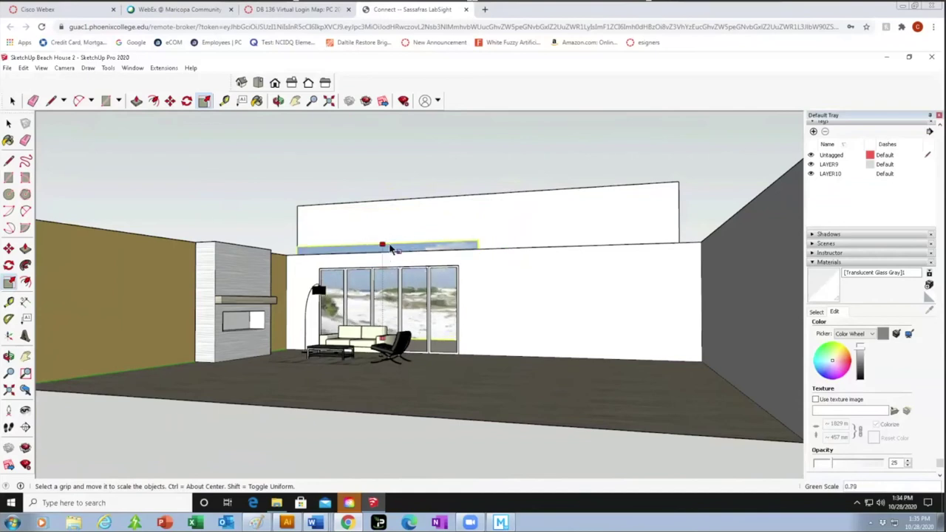
left_click(9, 123)
left_click(46, 163)
scroll(420, 400, "up", 3)
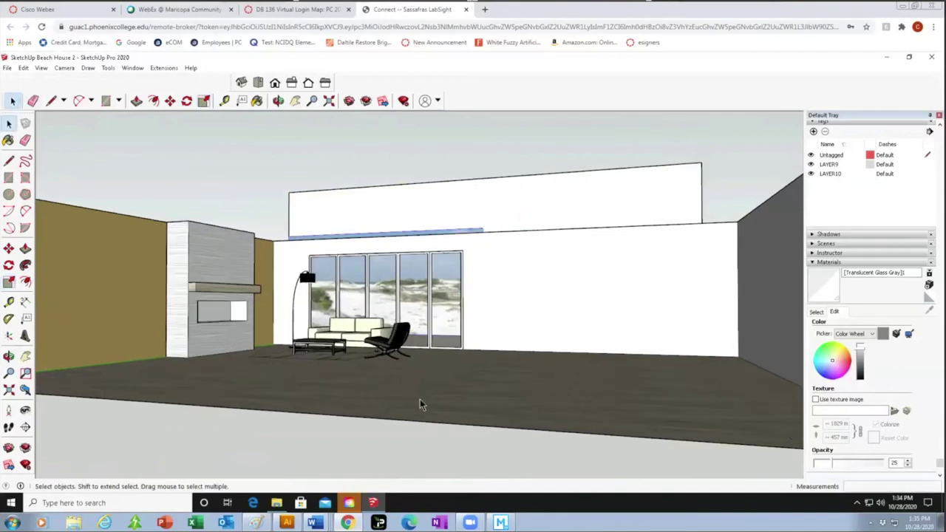
Insert the standing woman silhouette on the floor near the windows, then switch to Top view.
mouse_move(350, 400)
middle_mouse_down()
mouse_move(380, 394)
mouse_move(357, 429)
mouse_move(375, 398)
mouse_move(385, 403)
middle_mouse_up()
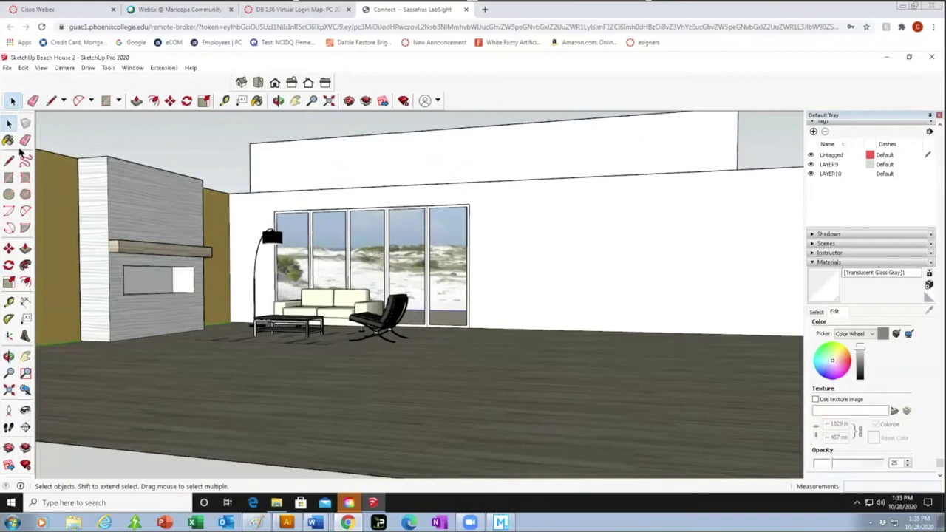
left_click(7, 68)
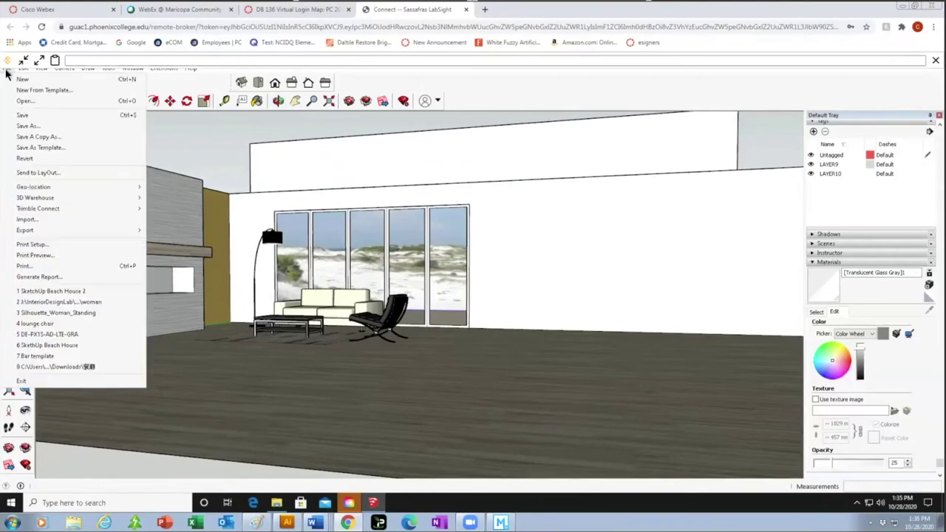
left_click(468, 353)
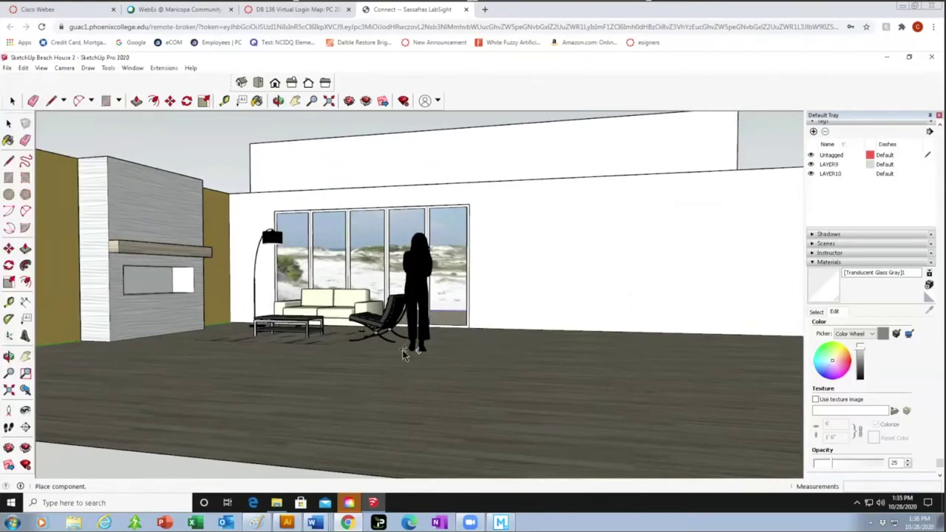
left_click(442, 356)
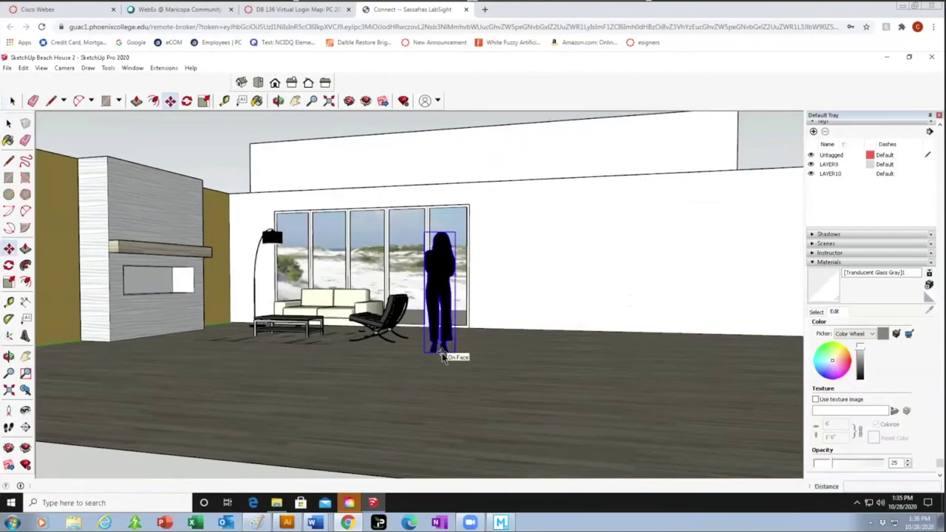
left_click(8, 123)
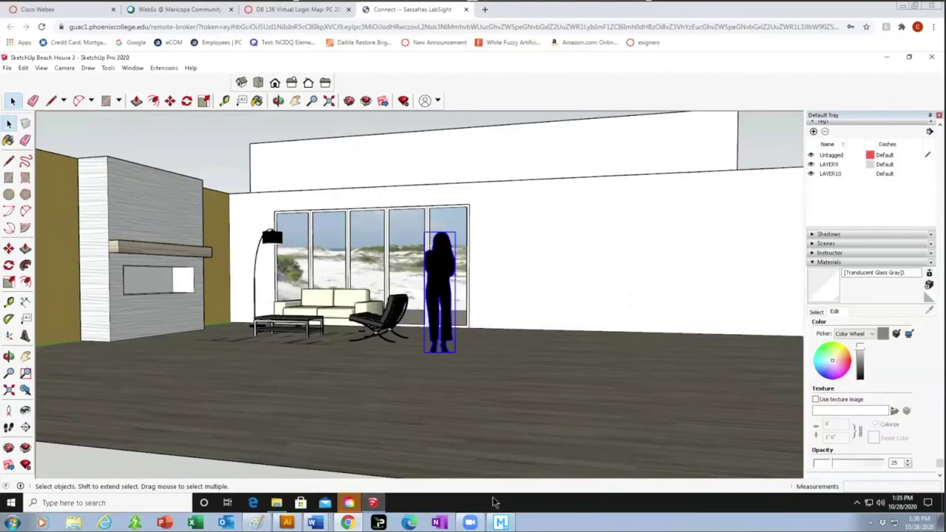
key("t")
key("h")
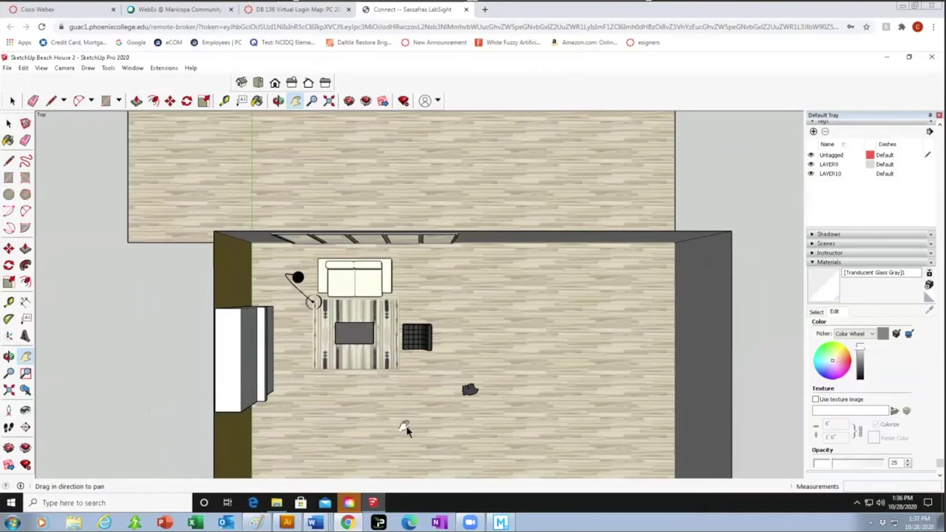
Draw a 10'8 rectangle on the floor right of the seating group and select its face.
left_click(9, 180)
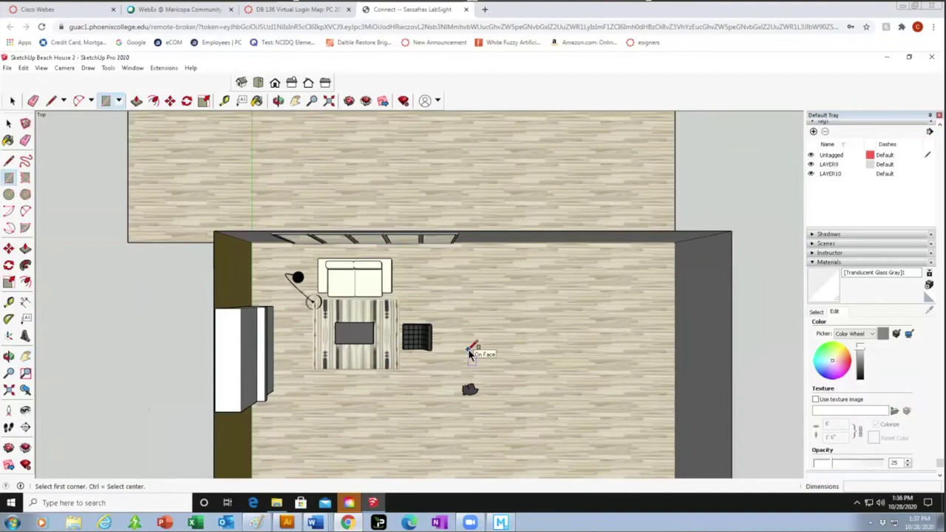
left_click(470, 355)
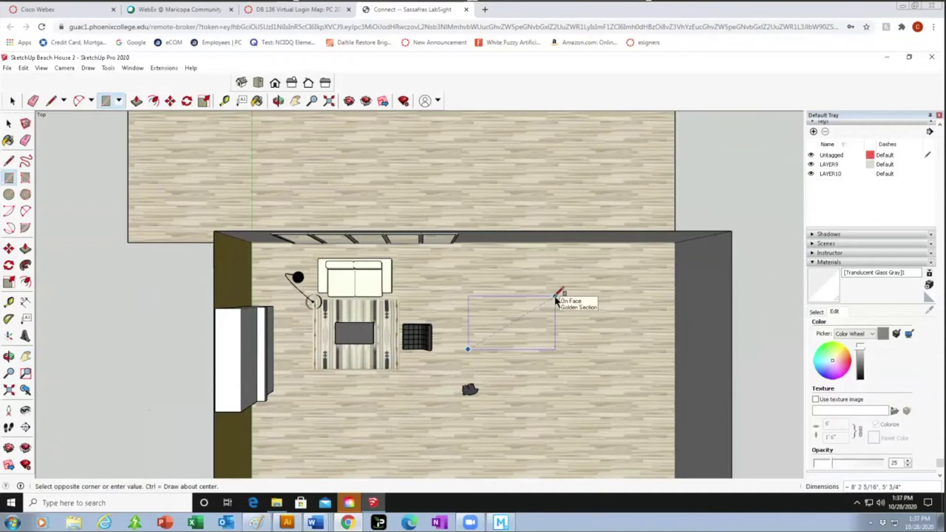
left_click(491, 345)
type("10'8")
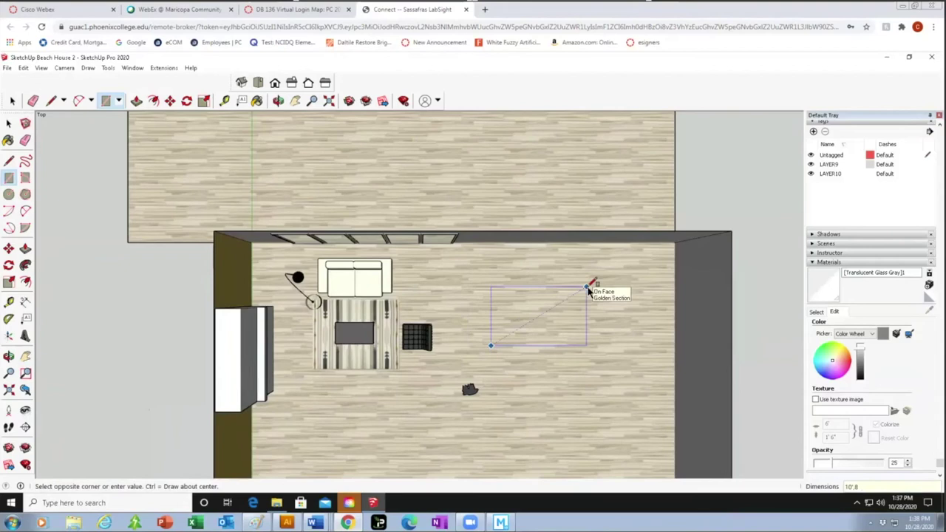
key("Return")
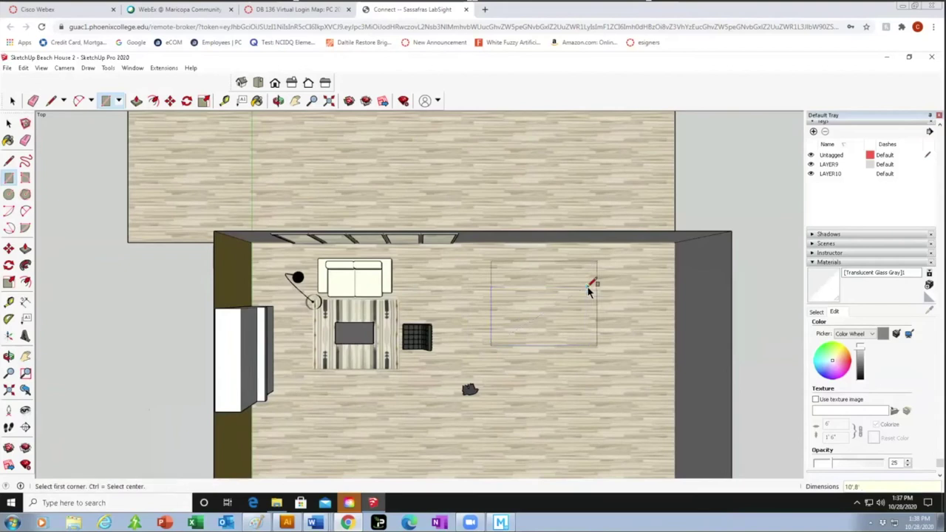
left_click(9, 123)
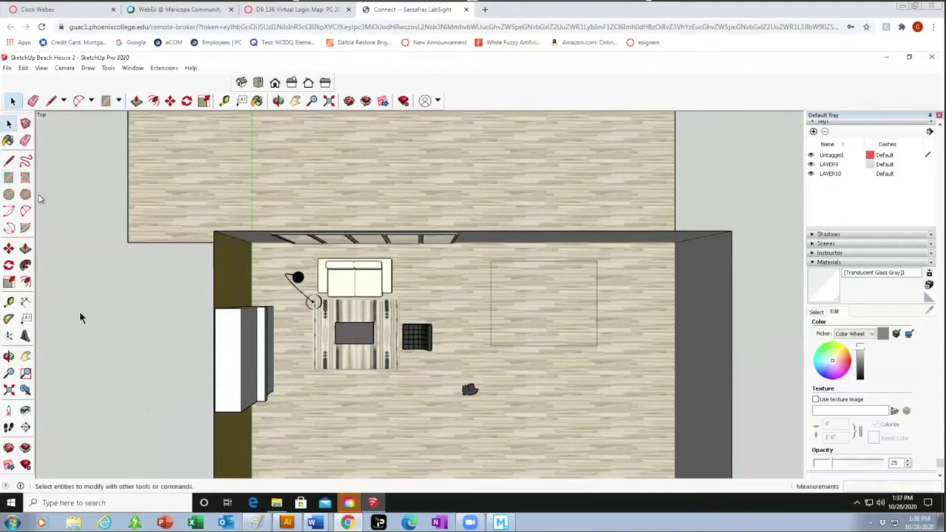
left_click(543, 307)
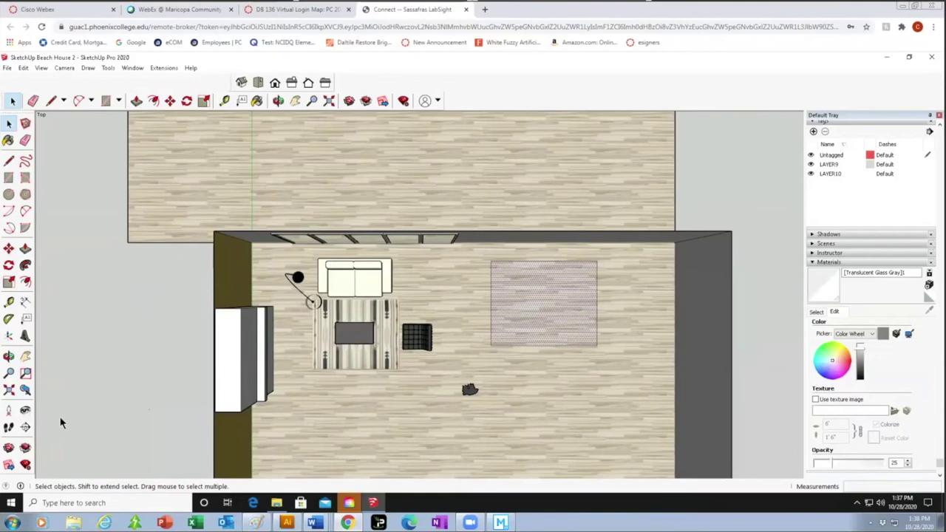
Push/pull the rug rectangle up, then reset its extrusion to a thin 1/4" thickness.
left_click(25, 248)
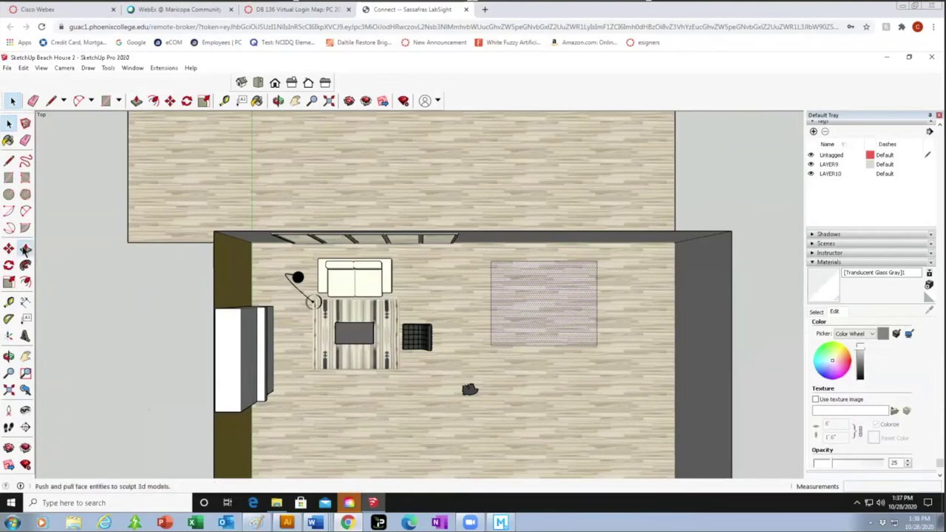
left_click(545, 312)
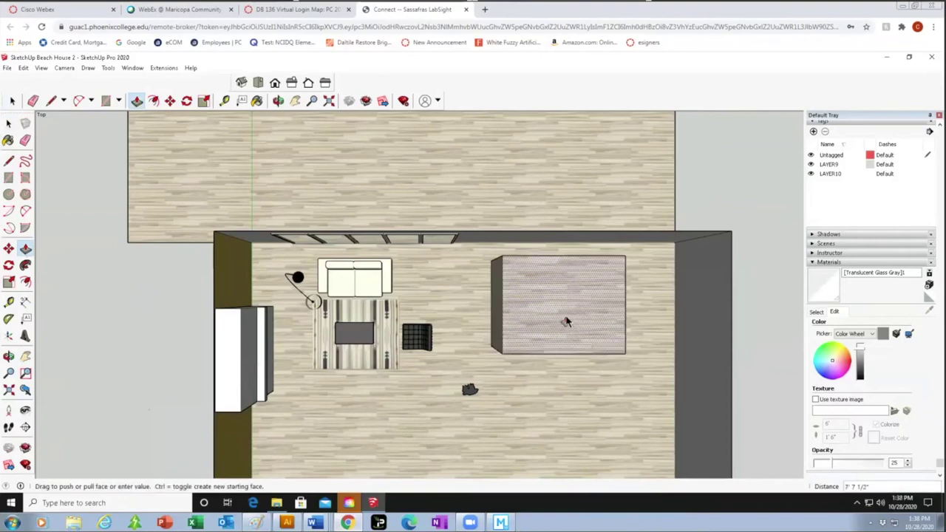
left_click(566, 321)
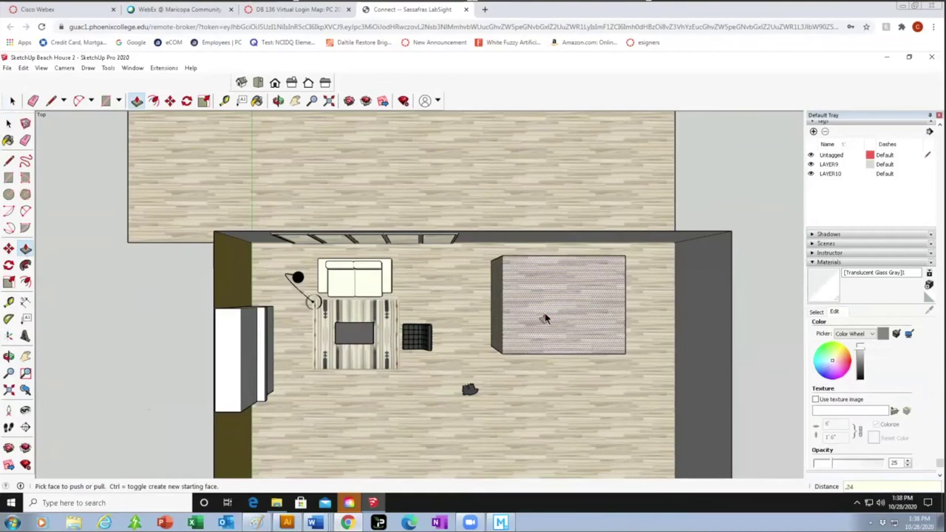
left_click(545, 319)
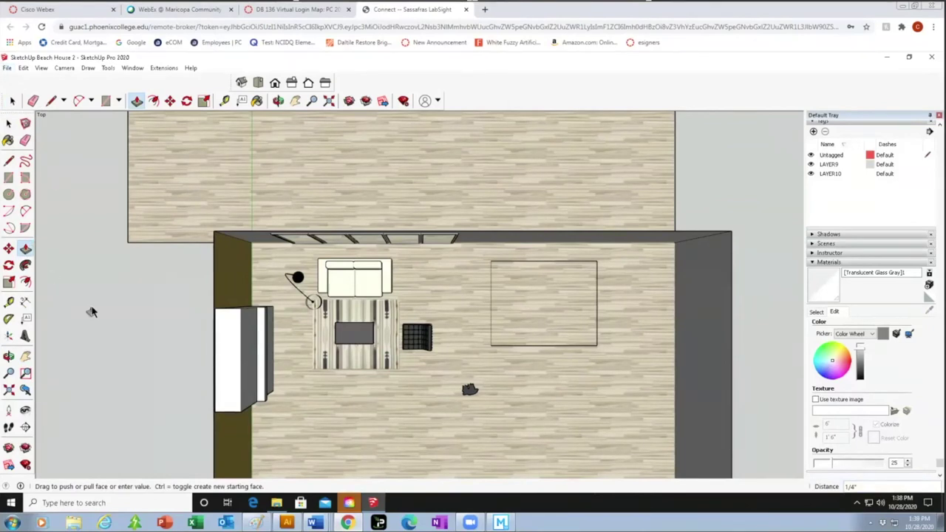
Import the Woven Rug Rotated image, then cancel its placement.
left_click(7, 69)
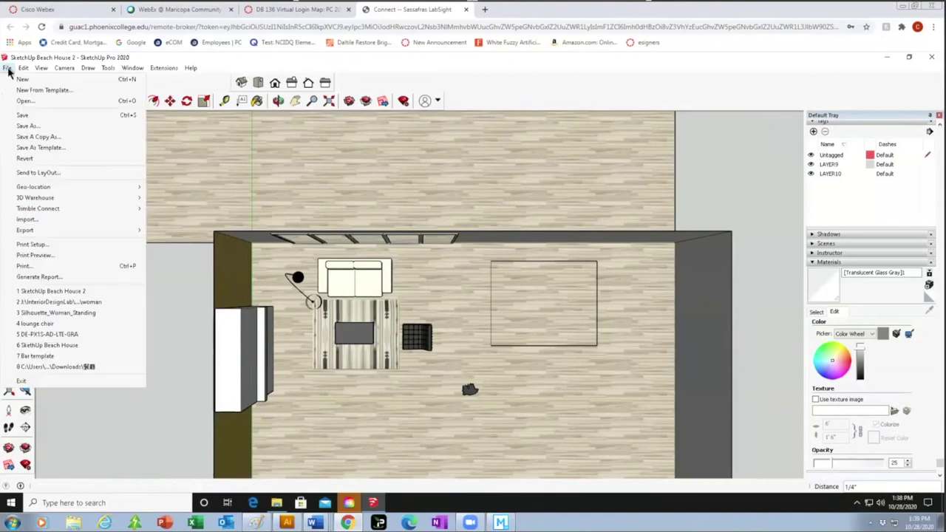
left_click(26, 220)
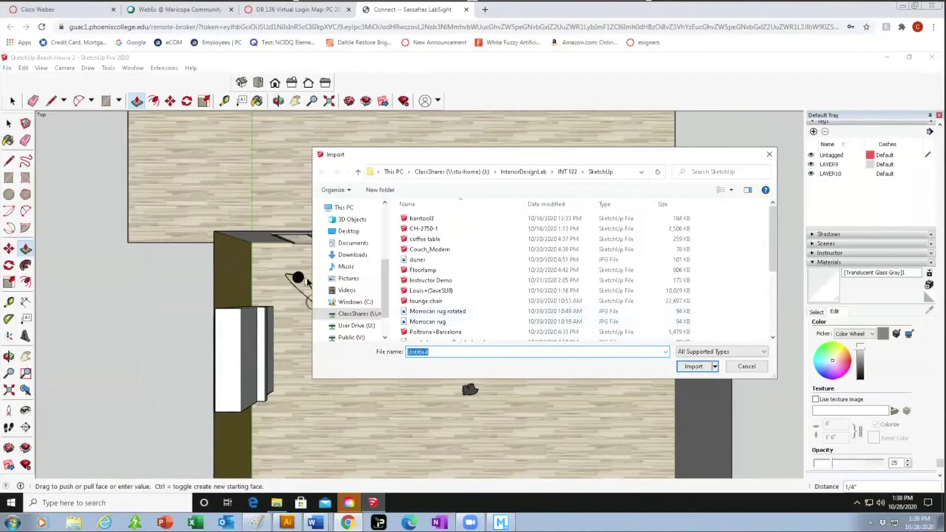
left_click_drag(773, 245, 773, 321)
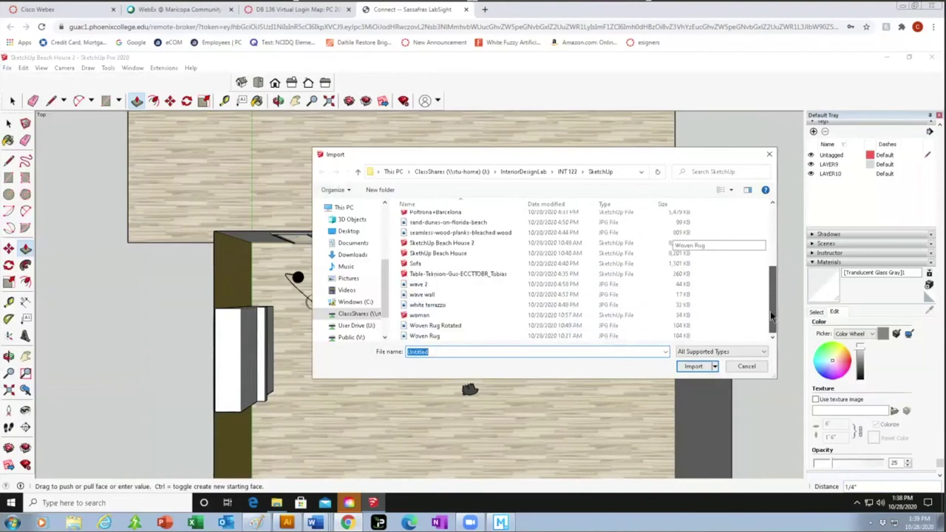
left_click(451, 327)
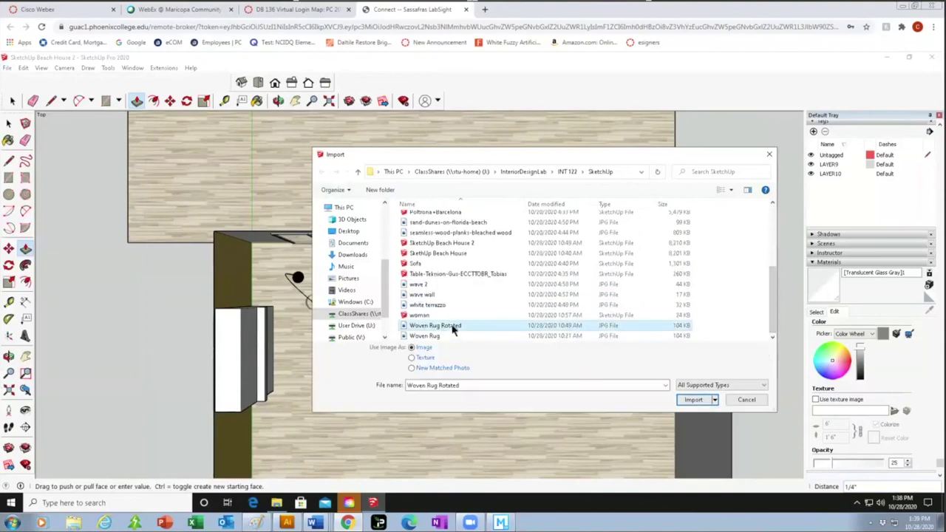
left_click(688, 398)
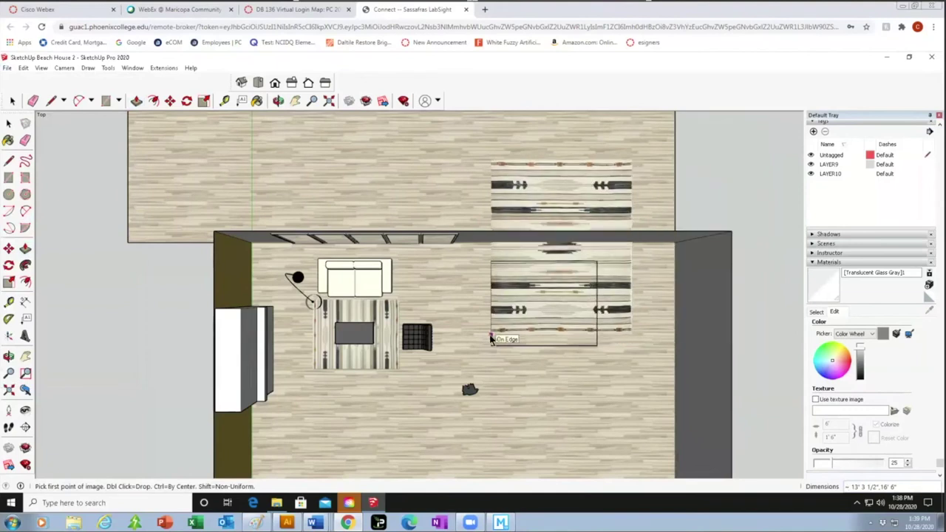
key("Escape")
Import the Woven Rug image from the Desktop, anchor its first floor corner, and undo the last rotation.
mouse_move(11, 68)
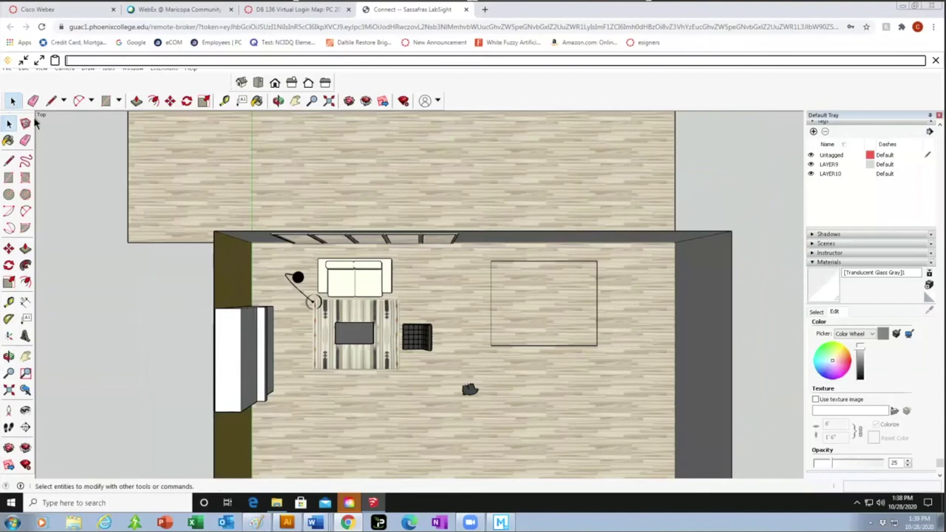
left_click(8, 71)
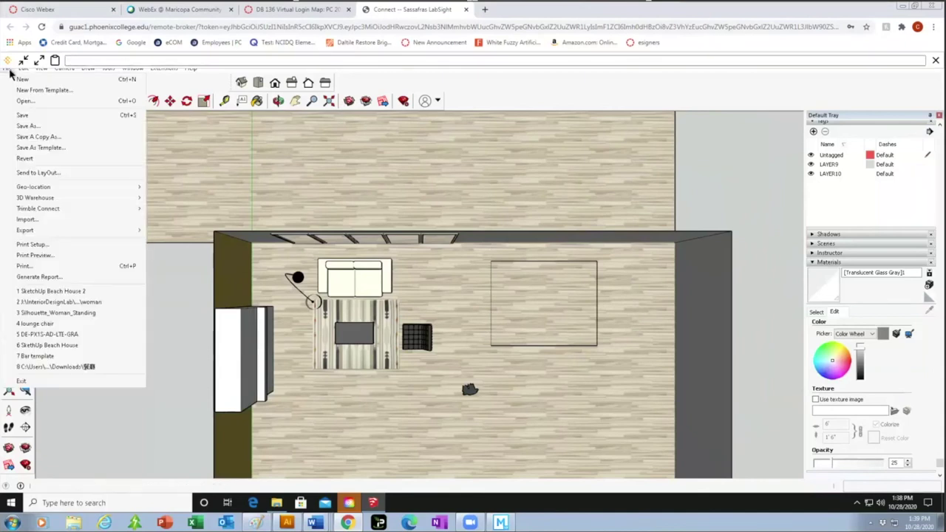
left_click(27, 220)
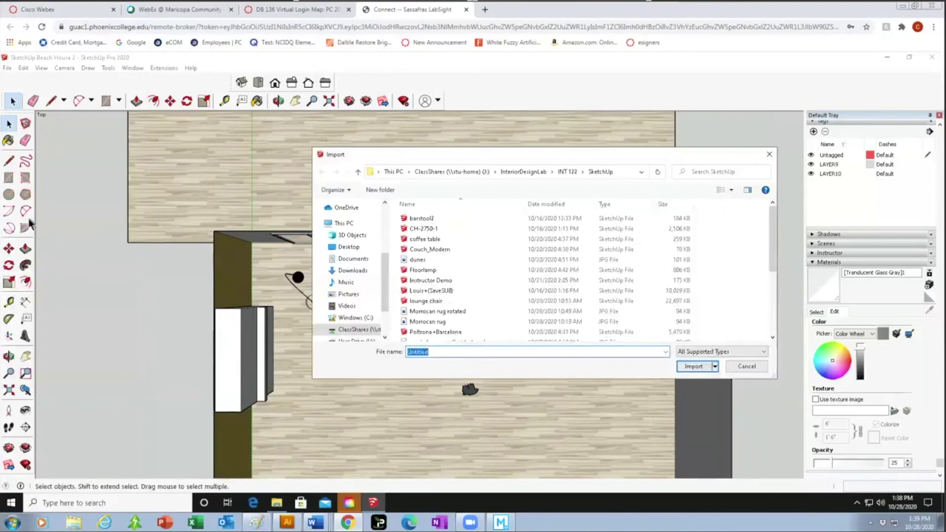
left_click(351, 249)
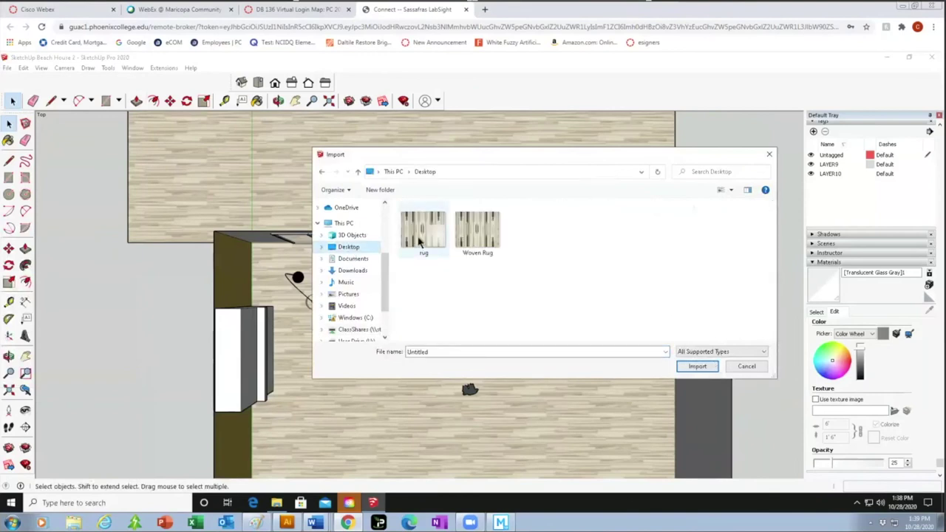
left_click(478, 237)
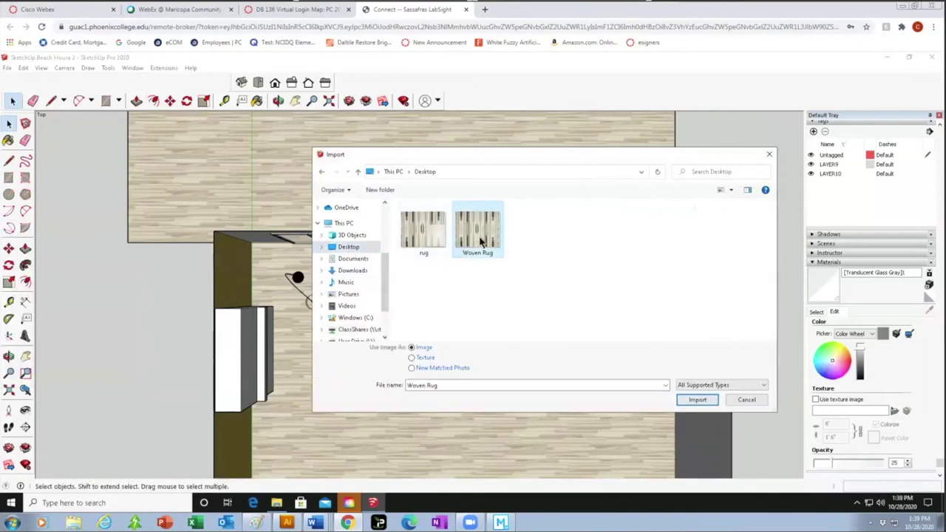
left_click(697, 400)
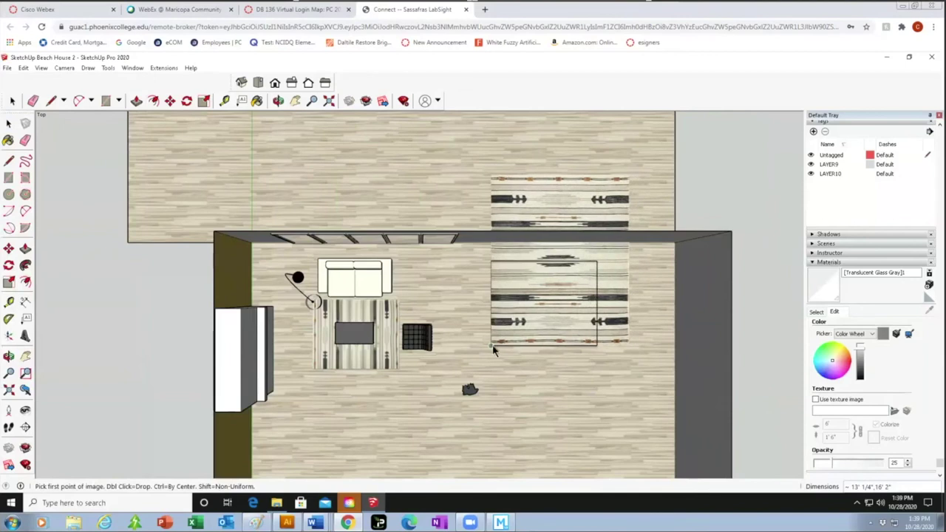
left_click(494, 349)
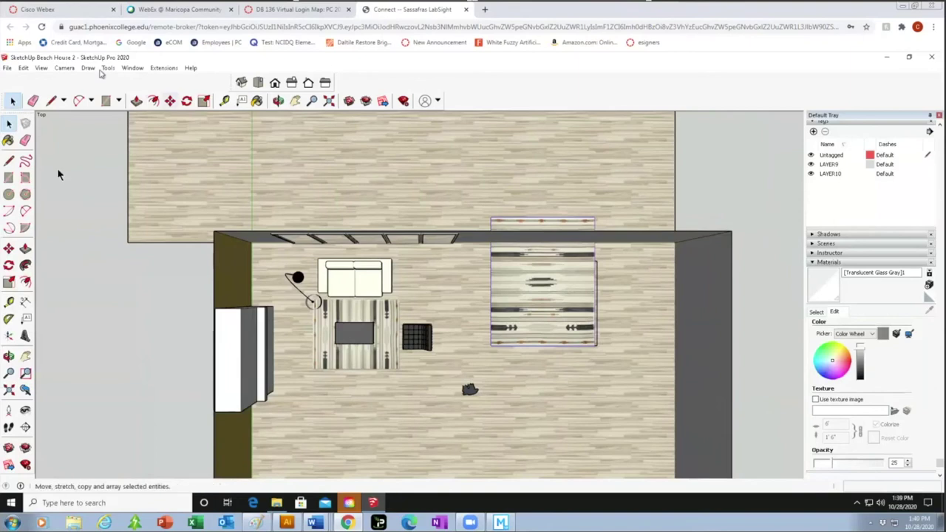
key("ctrl+z")
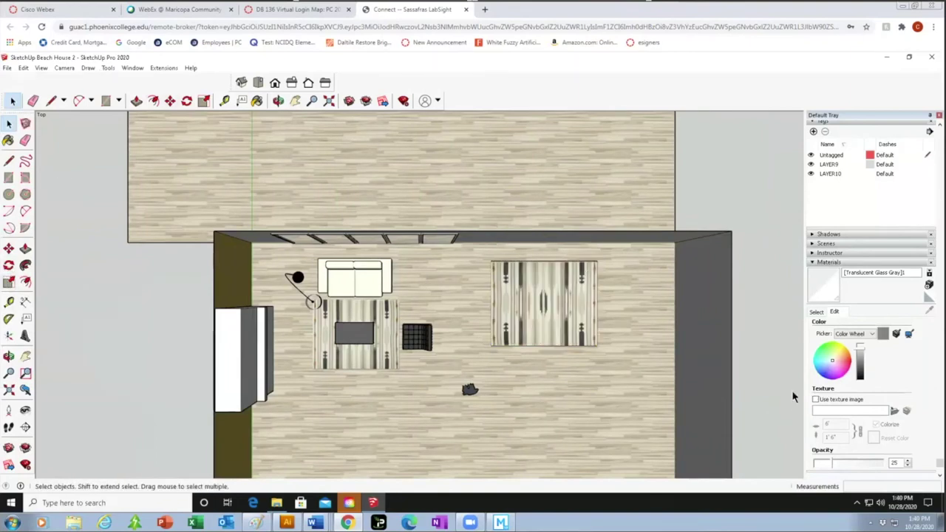
Show the furnished living room in the Front standard view, back on the Select tool.
mouse_move(217, 37)
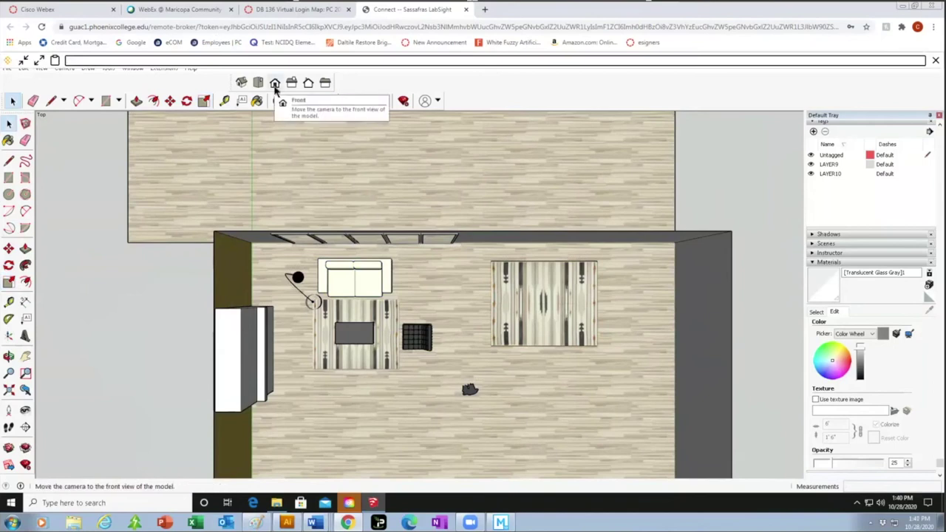
left_click(275, 83)
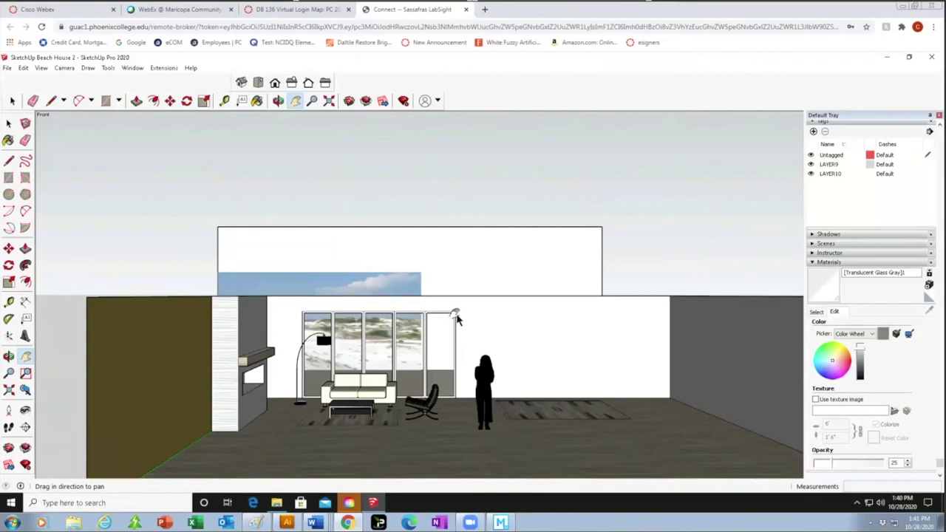
left_click(12, 100)
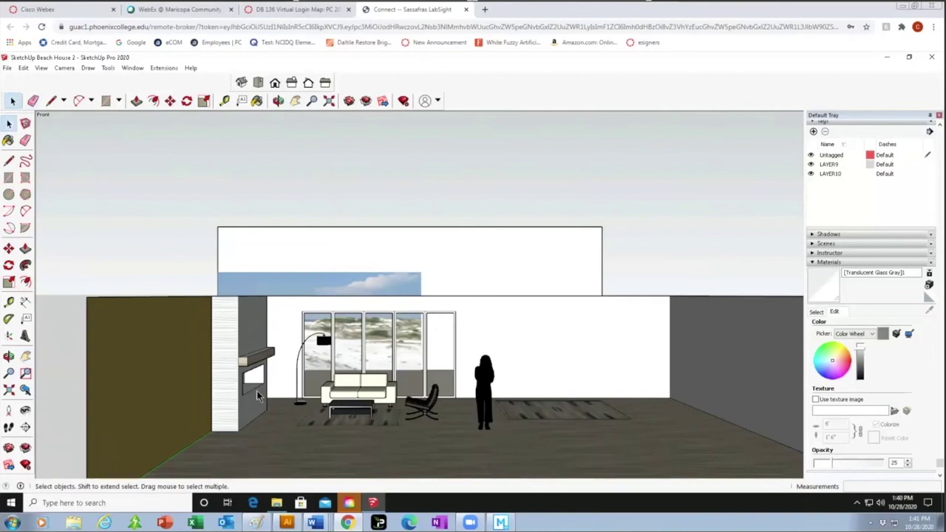
Sample the Bleached wood from the fireplace as the current material.
left_click(817, 313)
left_click(930, 324)
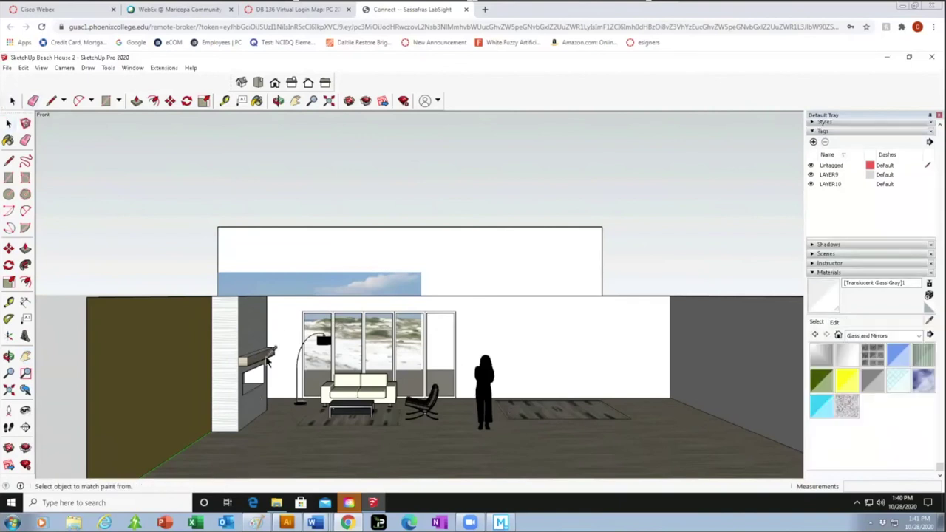
left_click(260, 353)
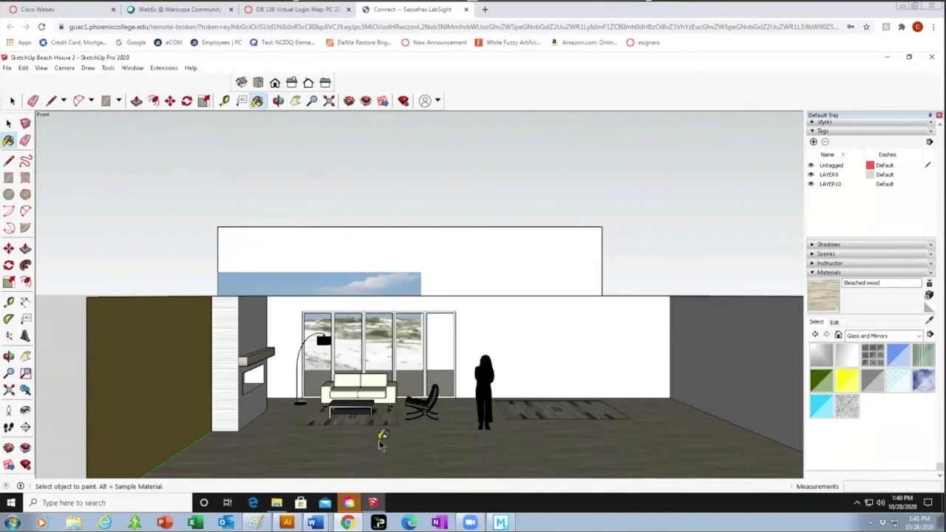
Delete the rug's face and outline edges from the floor beside the standing figure.
left_click(12, 100)
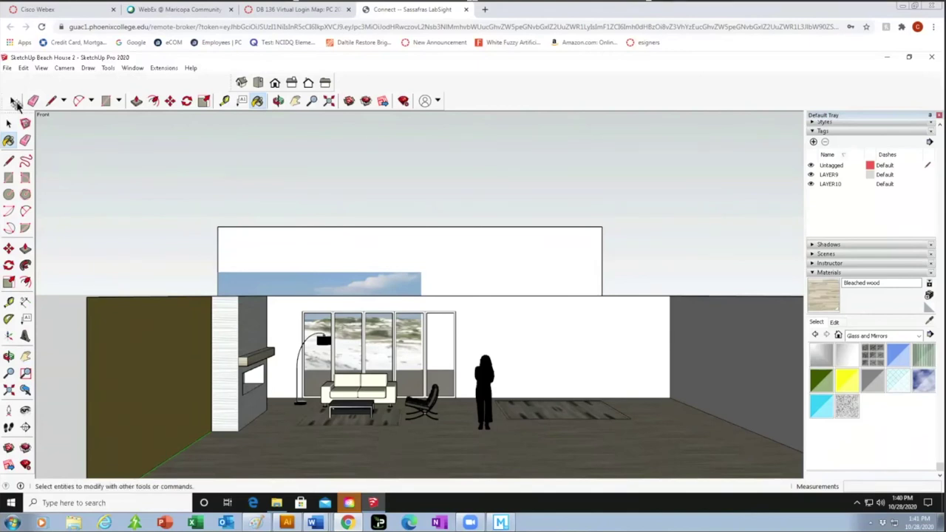
left_click(557, 415)
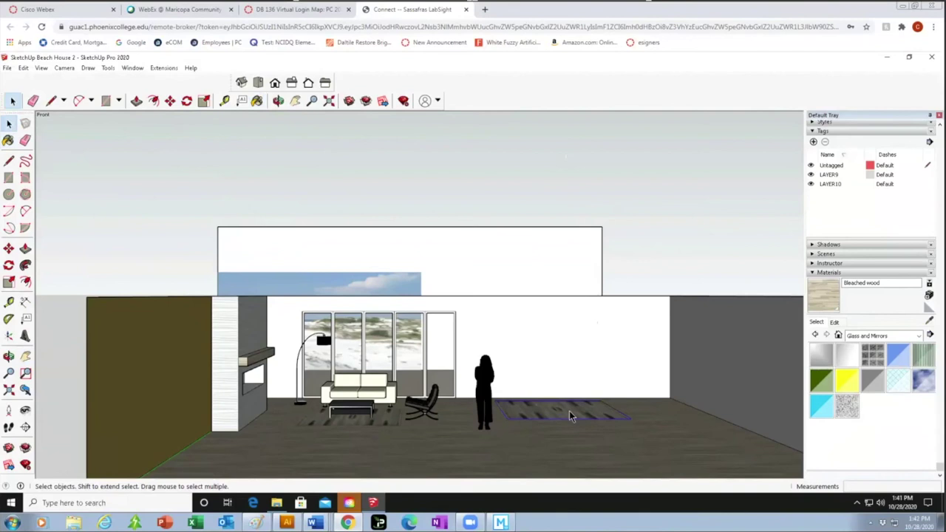
key("Delete")
left_click(554, 411)
key("ctrl+z")
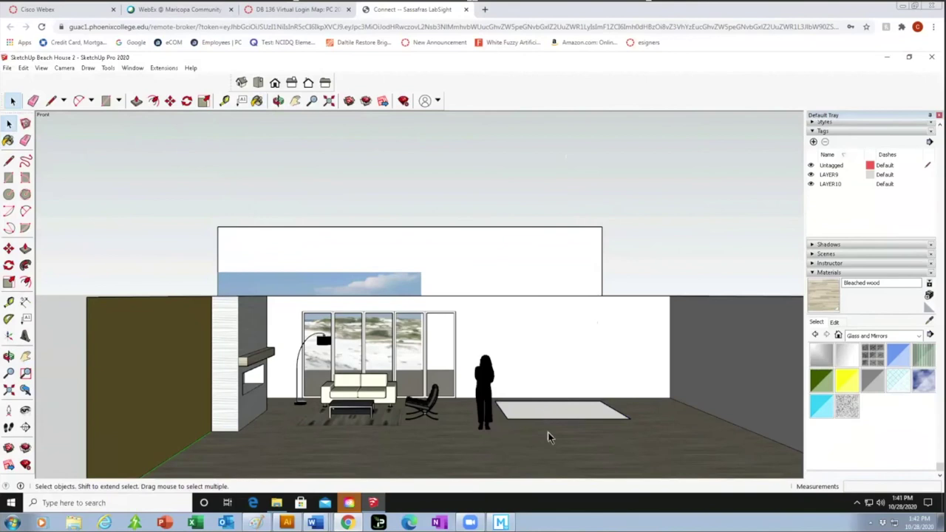
key("Delete")
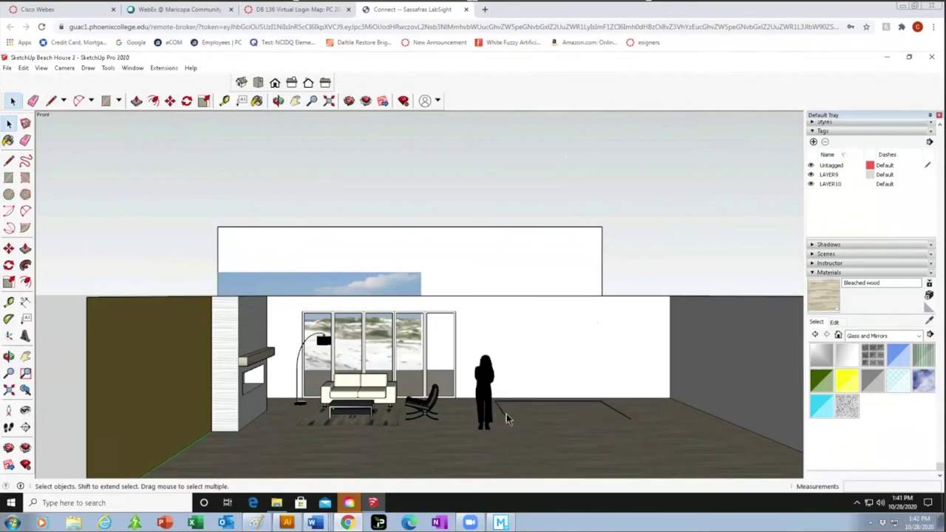
left_click(516, 401)
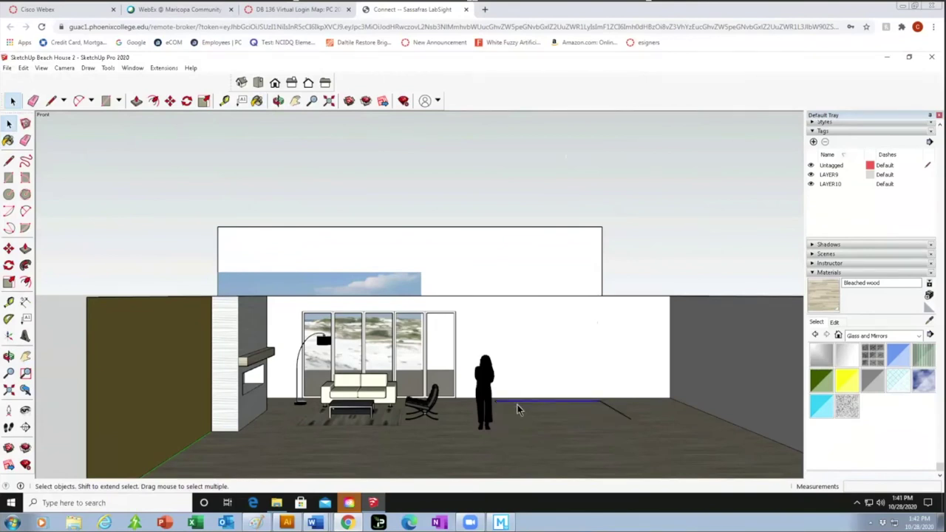
left_click(621, 418)
scroll(378, 447, "up", 2)
scroll(372, 439, "up", 1)
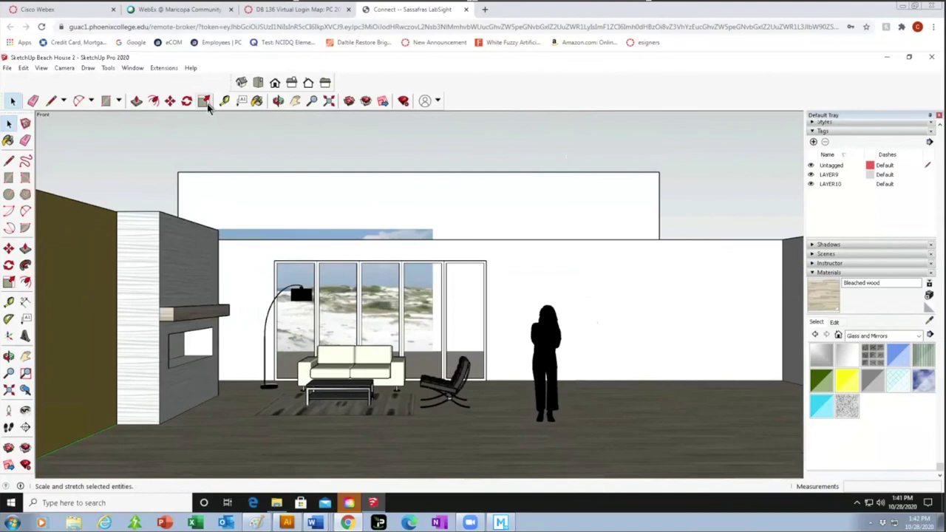
Orbit to an angled view, then switch to Top view and zoom out over the whole house.
left_click(278, 102)
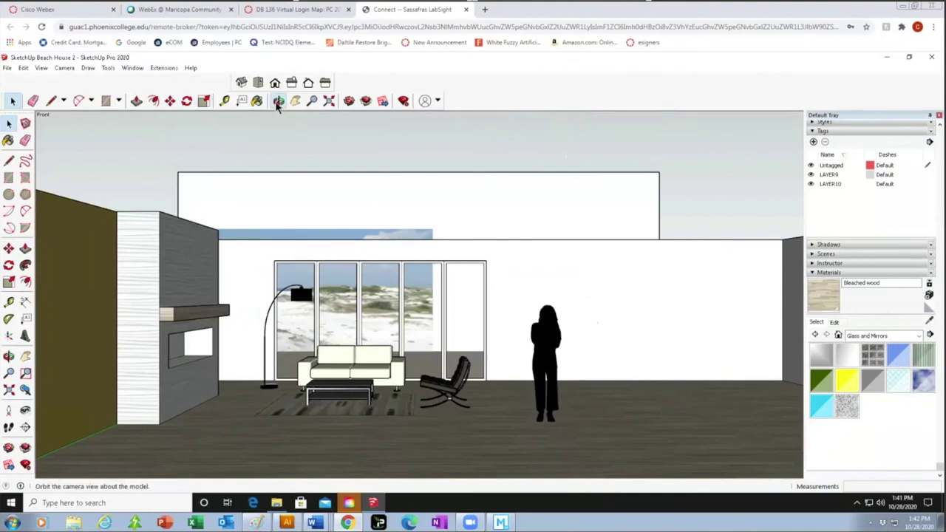
left_click_drag(574, 425, 536, 448)
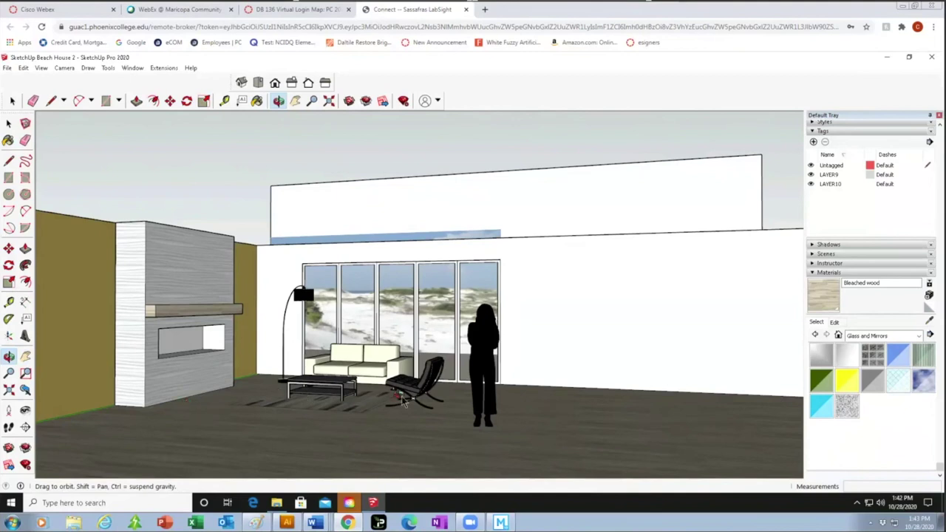
left_click(11, 101)
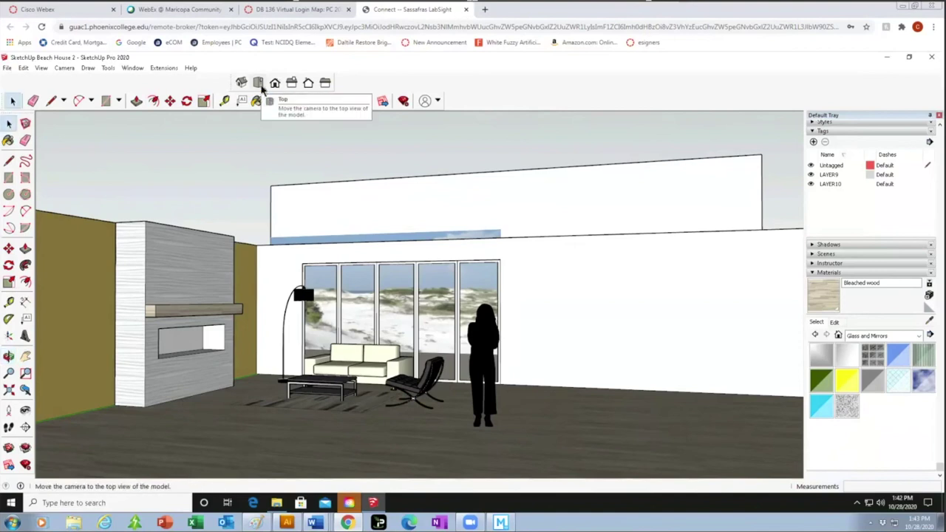
left_click(260, 84)
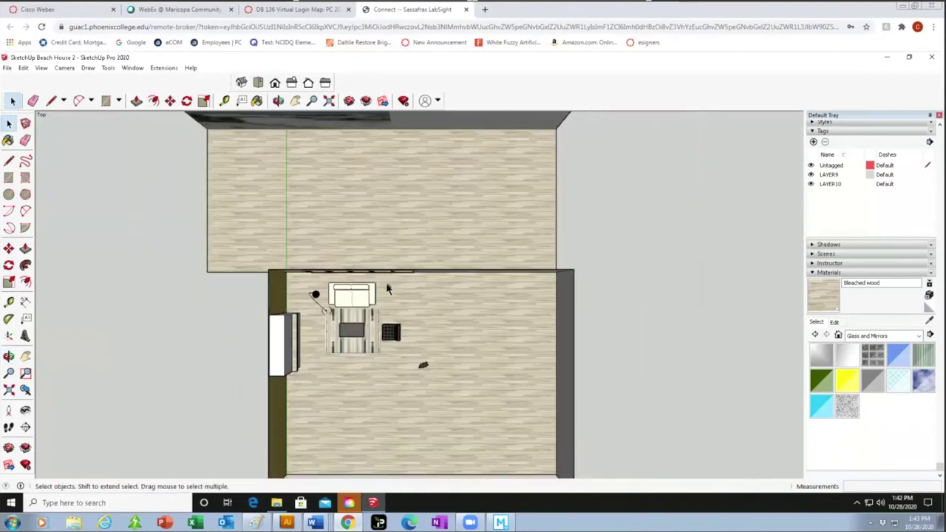
scroll(566, 373, "down", 2)
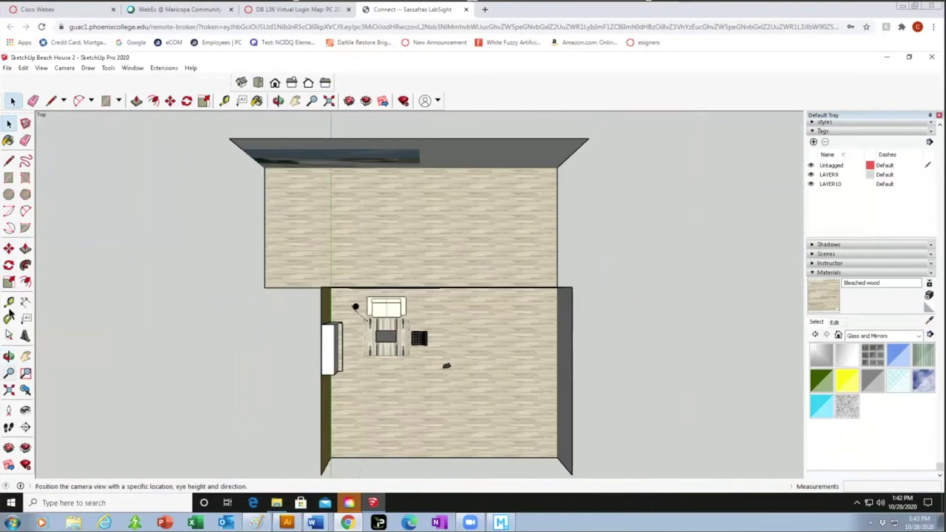
Draw a rectangle corner to corner covering the lower living room.
left_click(10, 179)
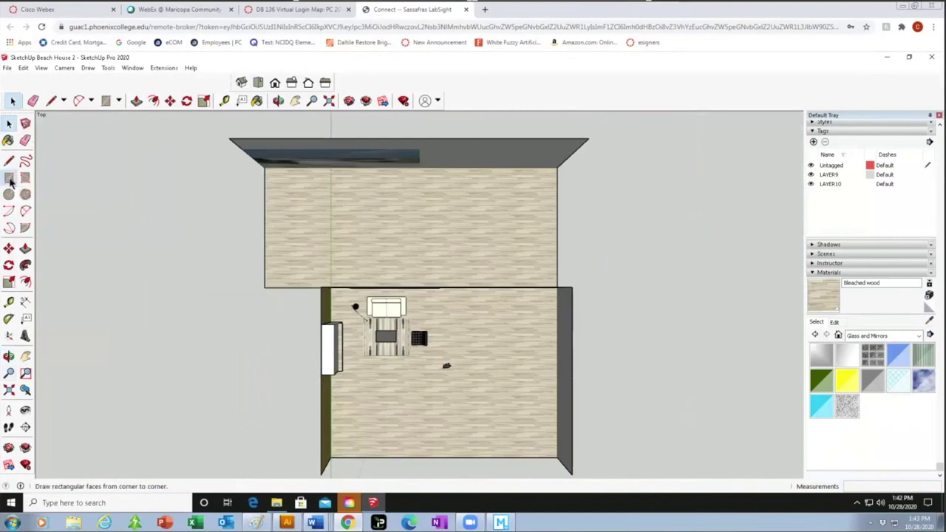
left_click(321, 287)
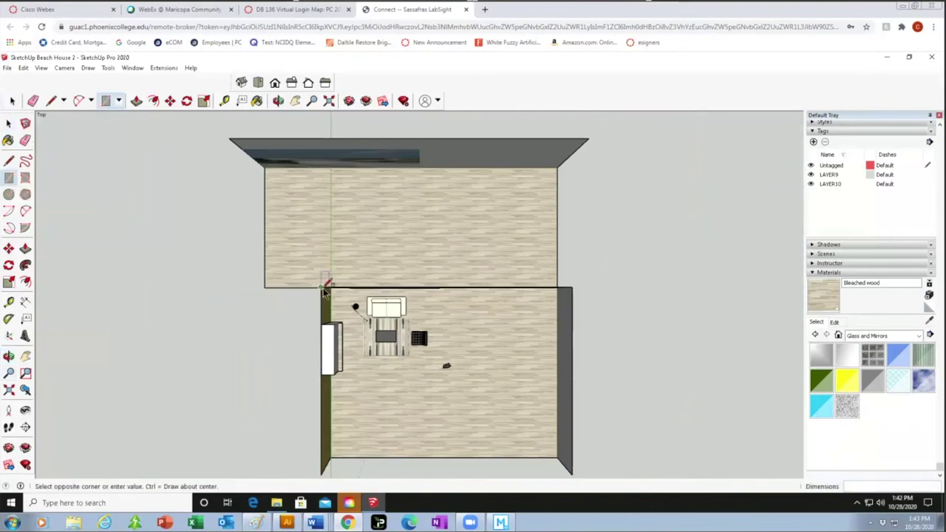
left_click(572, 474)
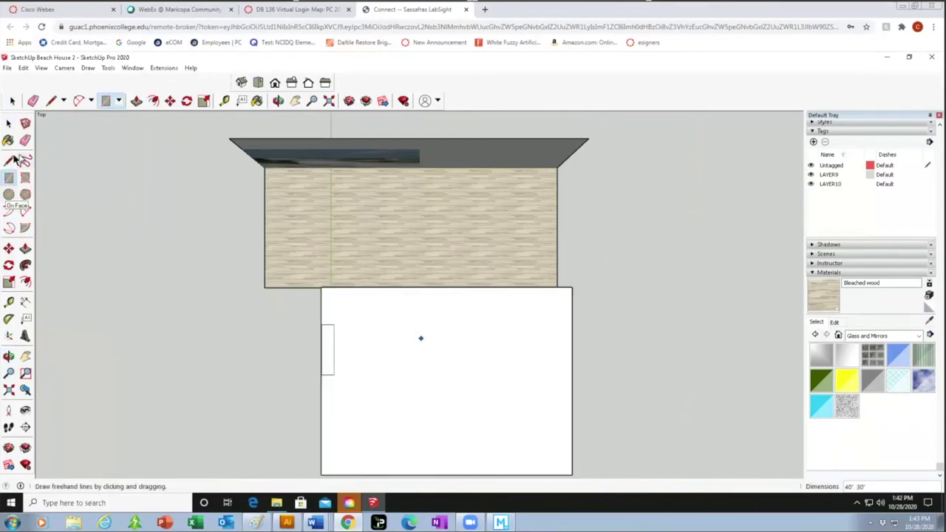
Reverse the new ceiling face so its front side shows, then view from the front.
left_click(8, 124)
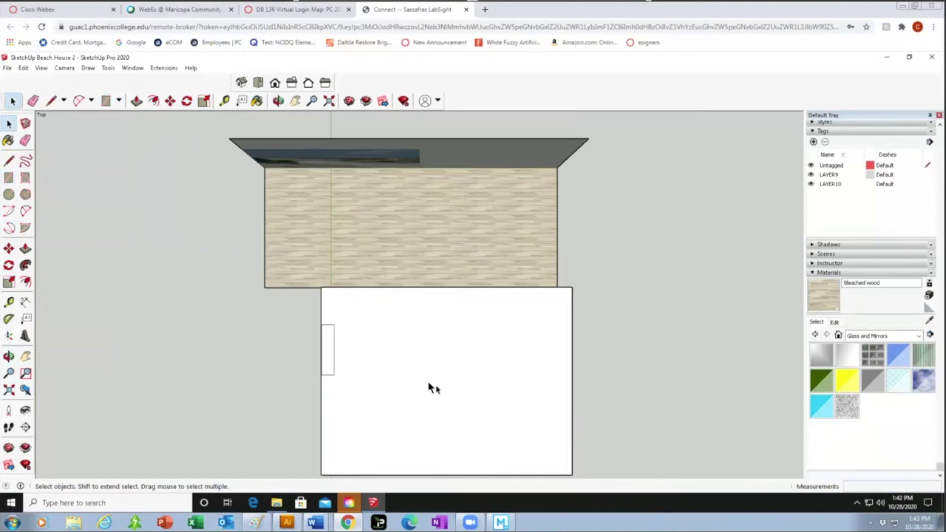
right_click(447, 356)
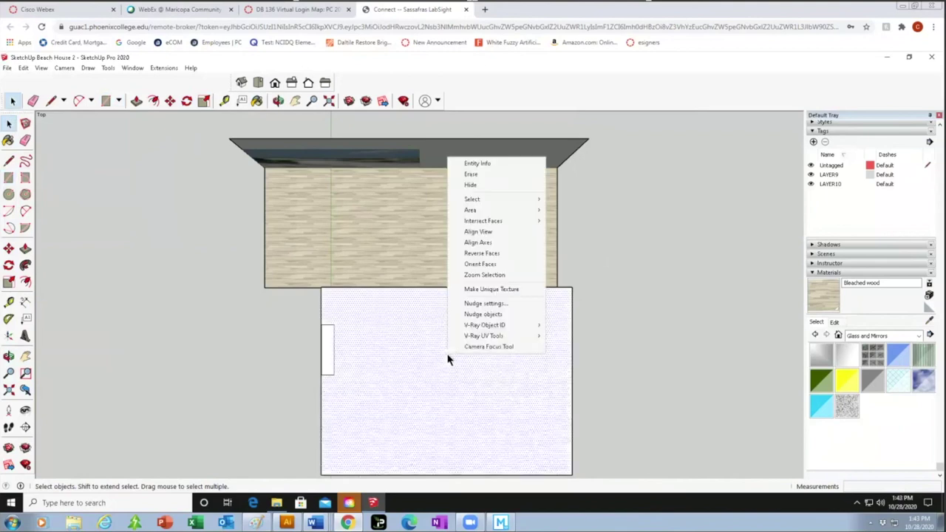
left_click(498, 255)
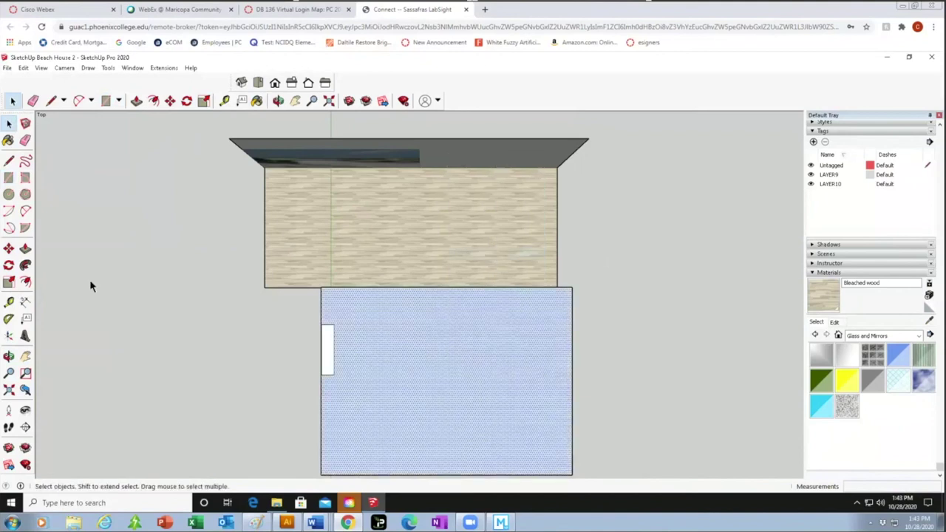
left_click(275, 84)
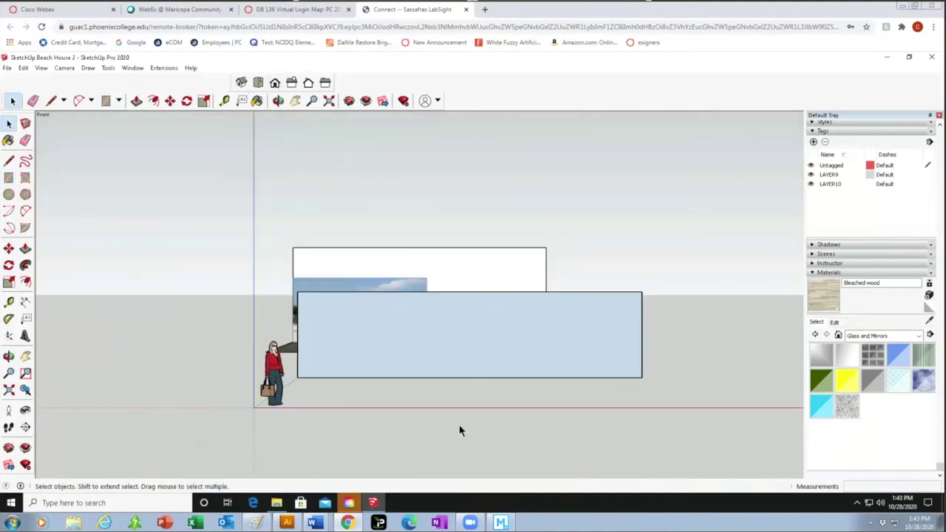
scroll(473, 368, "up", 1)
middle_click_drag(507, 386, 427, 397)
left_click(9, 102)
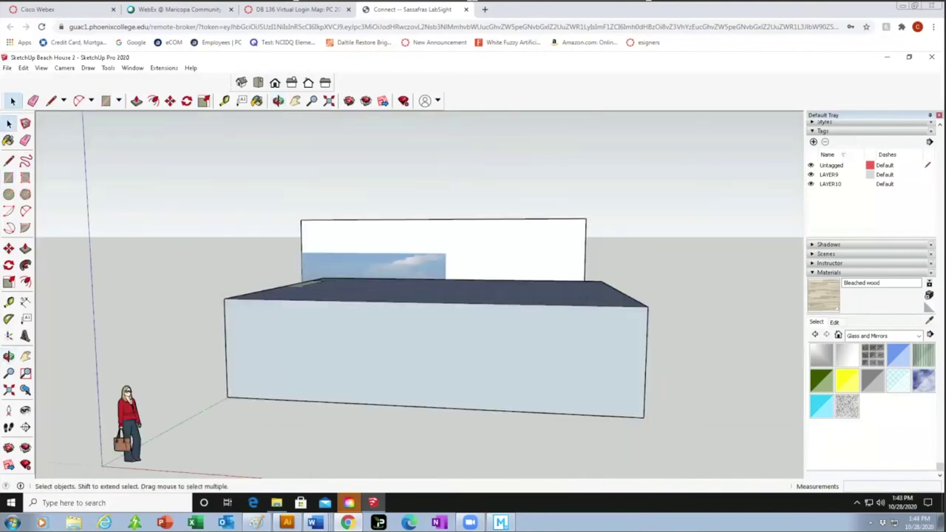
left_click(459, 383)
key("Delete")
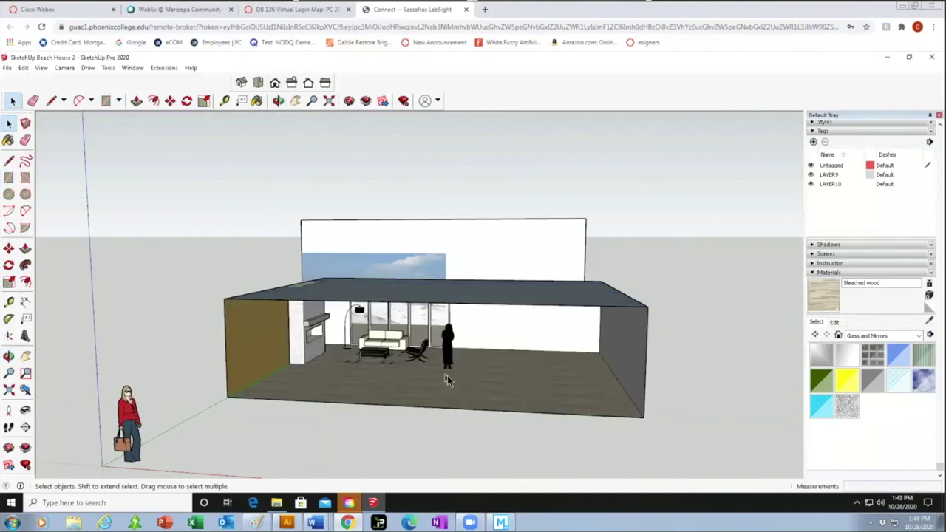
scroll(459, 362, "up", 1)
scroll(460, 362, "up", 4)
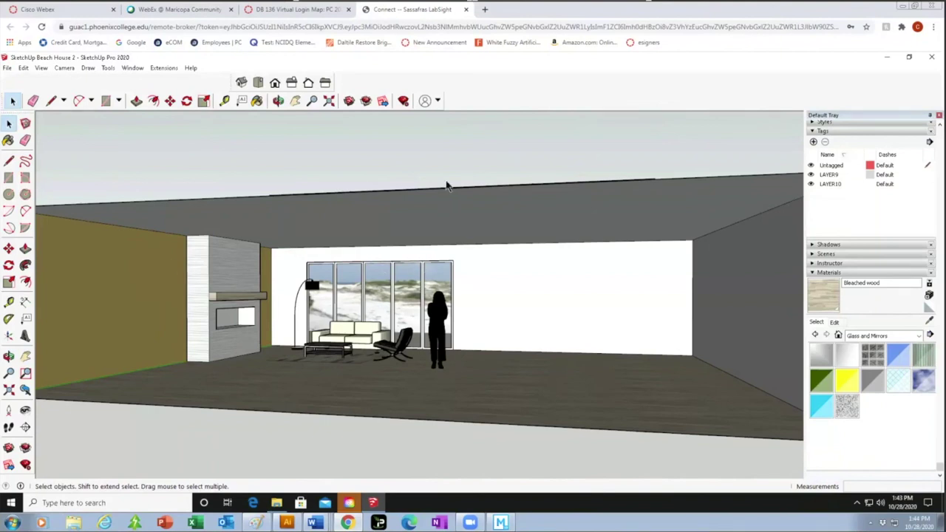
scroll(406, 253, "up", 1)
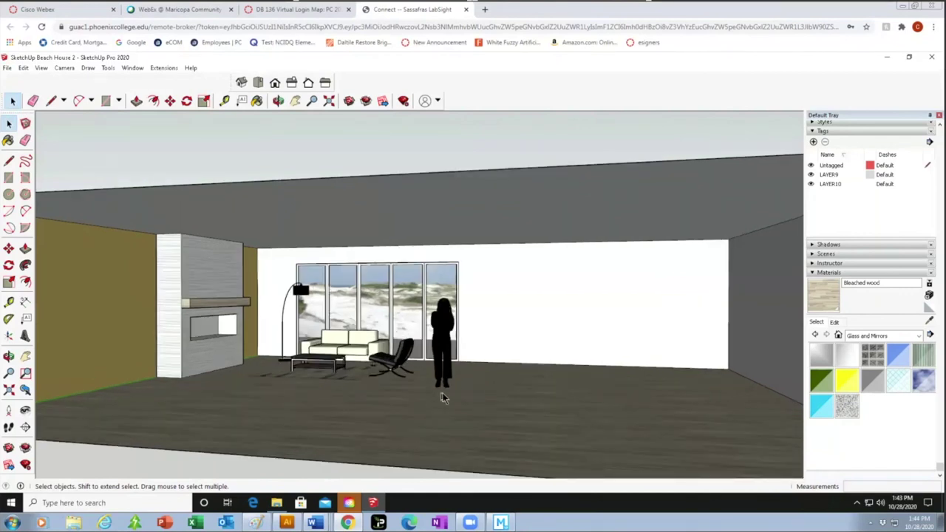
Looking down on the ceiling, place 2-inch offset guides from its far and left edges.
mouse_move(402, 146)
middle_mouse_down()
mouse_move(443, 249)
mouse_move(446, 288)
mouse_move(444, 278)
middle_mouse_up()
key("t")
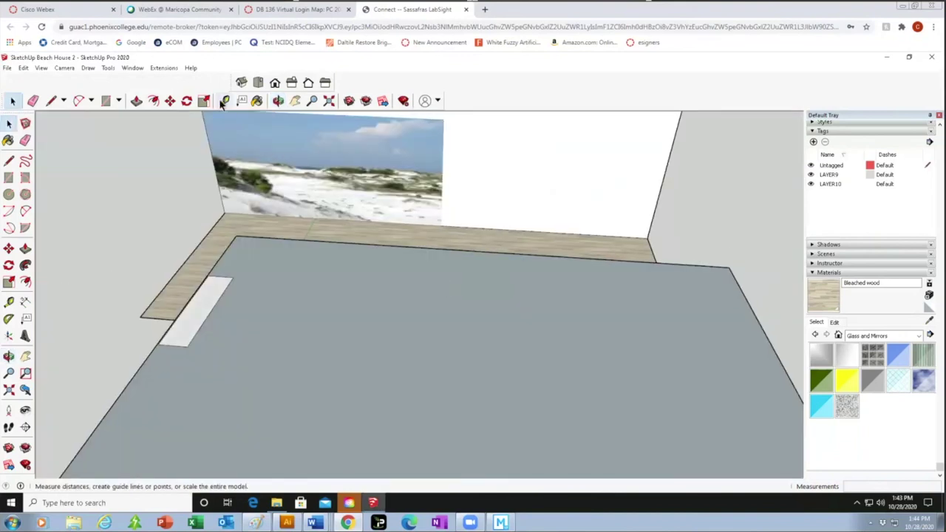
left_click(459, 250)
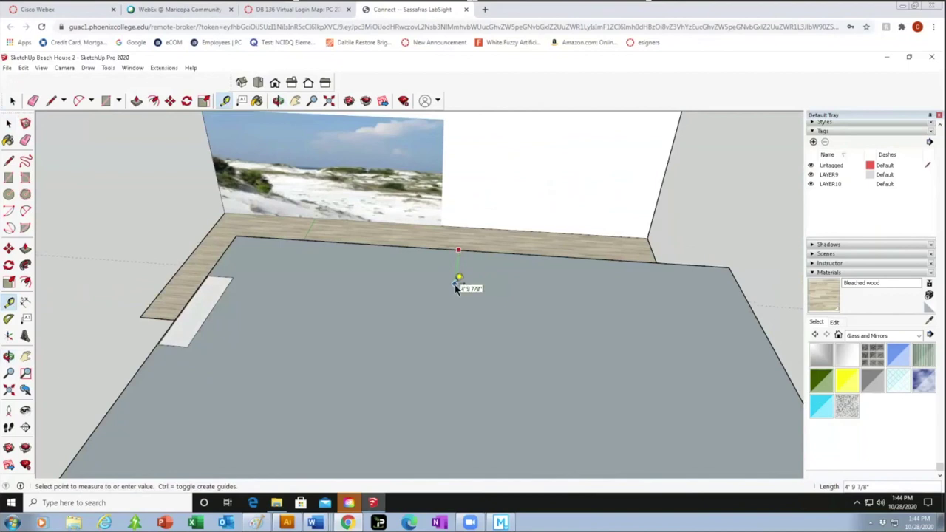
type("2")
key("Return")
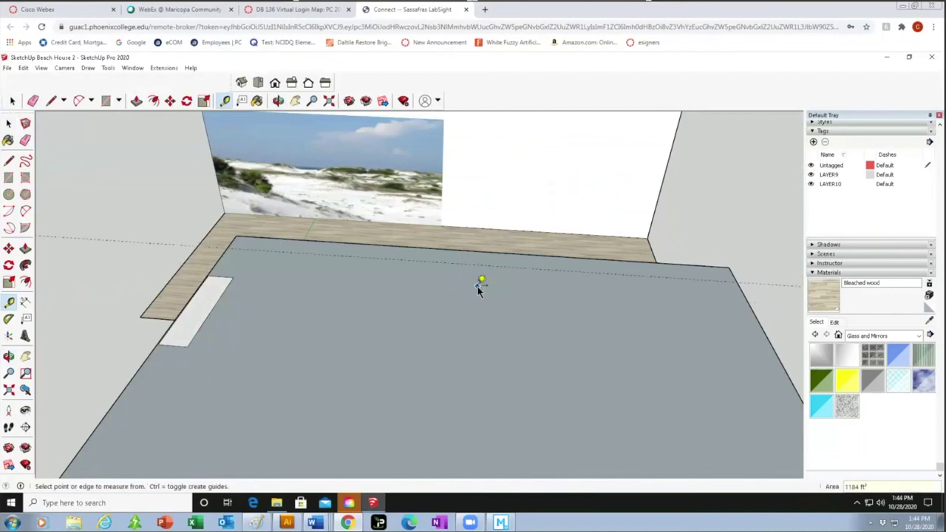
left_click(228, 247)
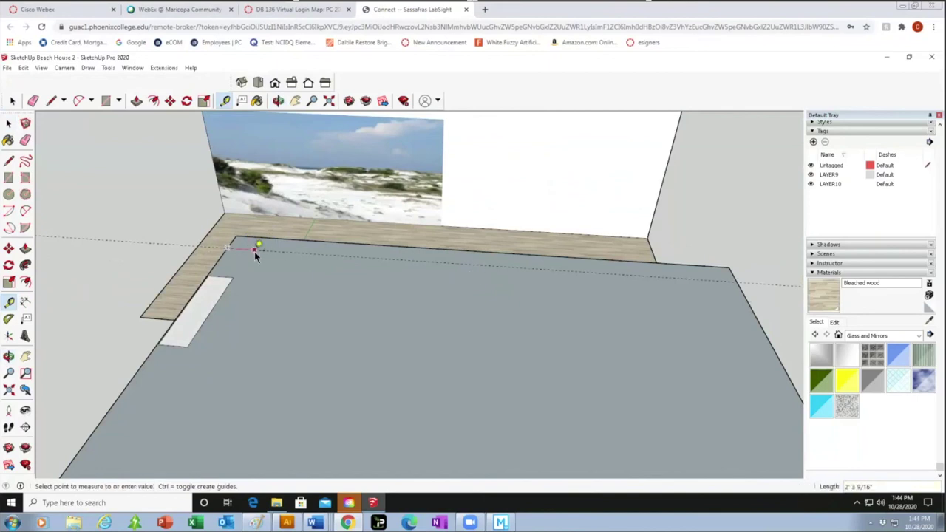
type("2")
key("Return")
Add guides along the near edge and far right corner, and anchor a rectangle at their intersection.
left_click(255, 249)
left_click(112, 473)
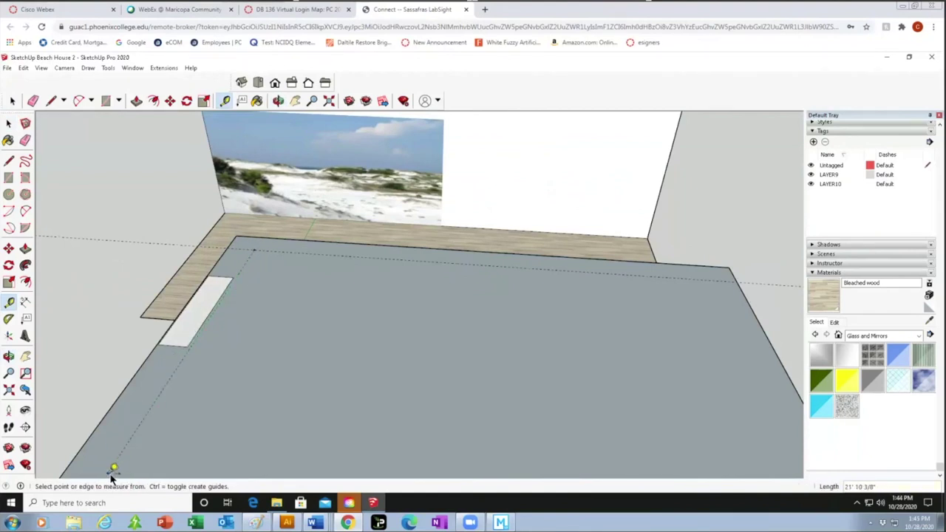
left_click(739, 281)
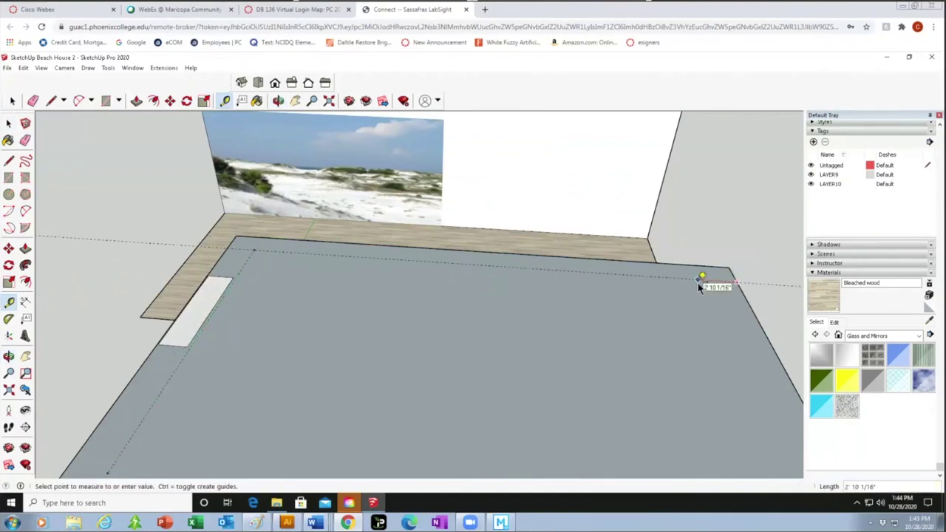
left_click(709, 281)
left_click(106, 101)
left_click(254, 250)
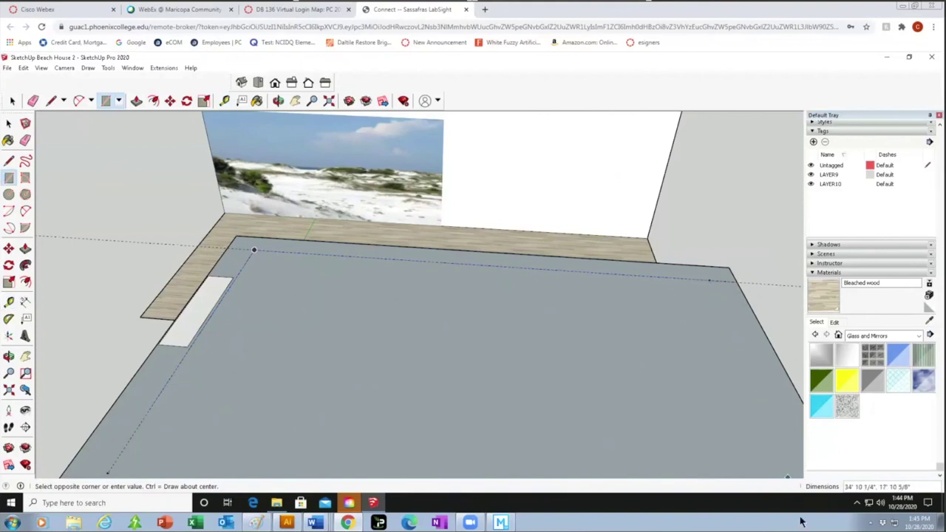
Draw the inset rectangle between the upper-left and lower-right guide corners.
left_click(800, 460)
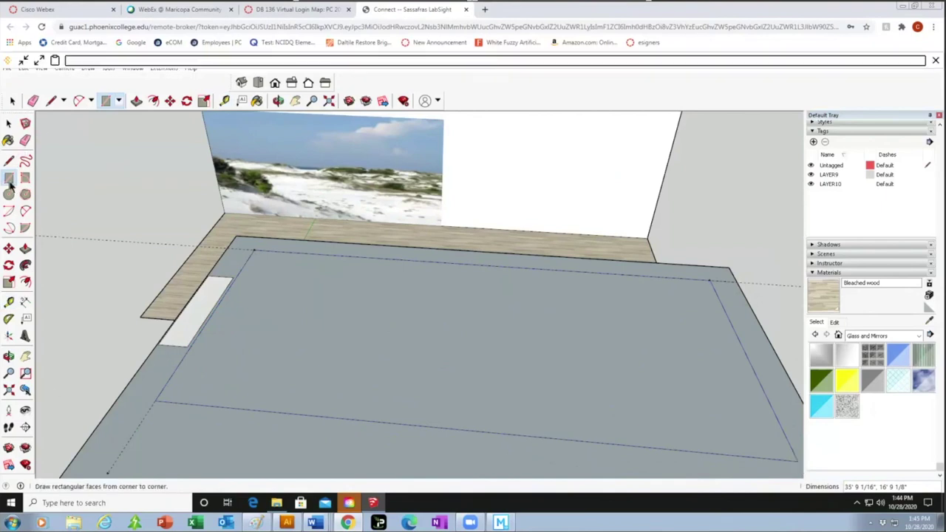
left_click(254, 250)
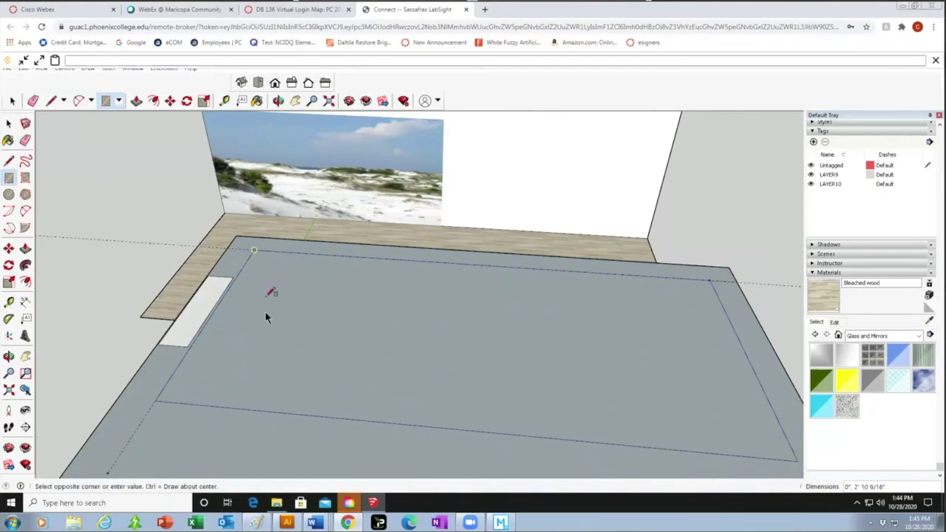
left_click(798, 457)
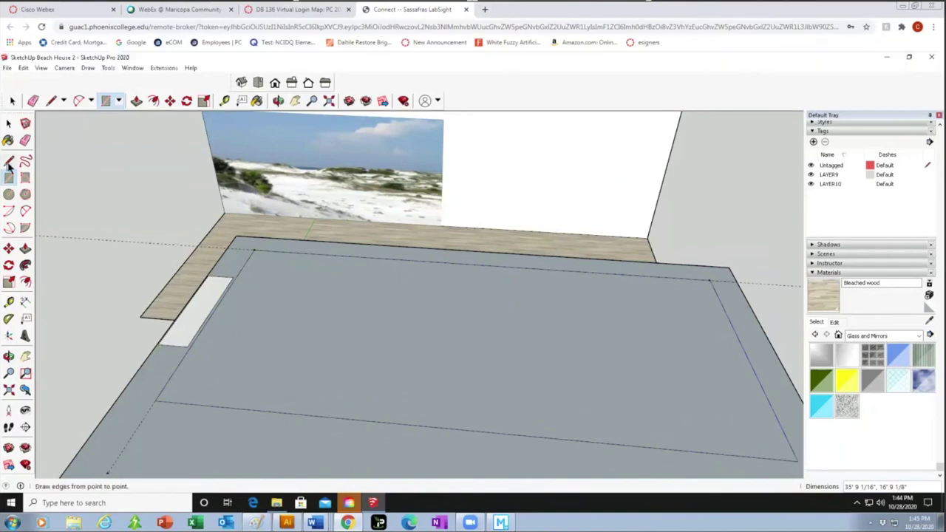
Push/Pull the inset rectangle into an 8-inch-thick panel, undoing an oversized extrusion.
left_click(26, 249)
left_click(360, 353)
left_click(357, 337)
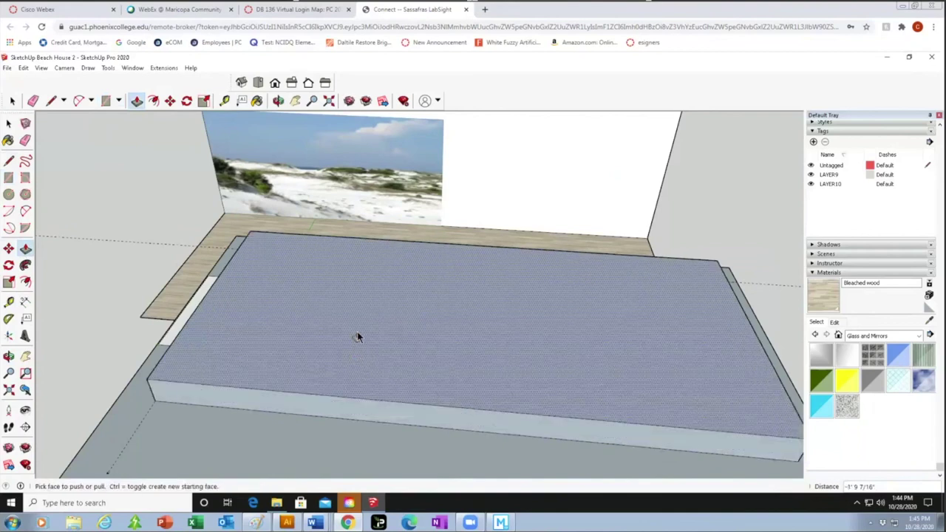
type("8")
left_click(357, 337)
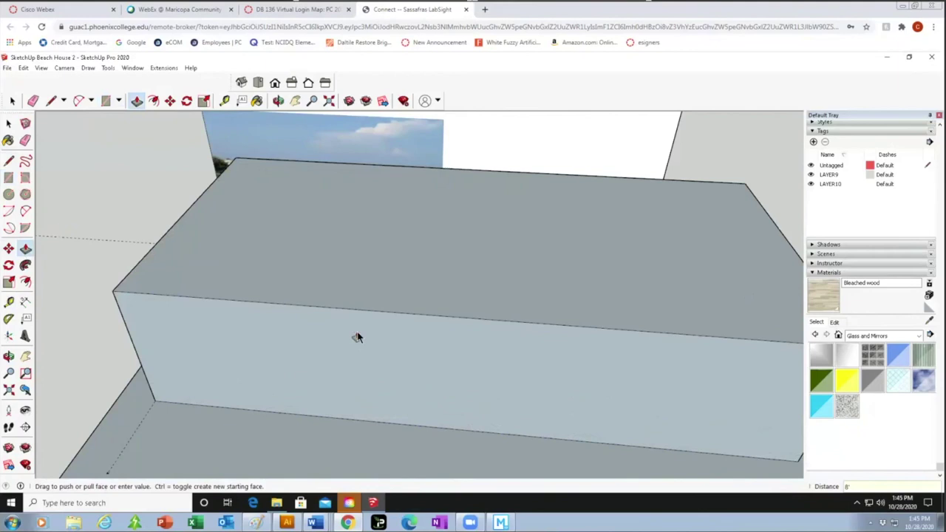
left_click(356, 337)
key("ctrl+z")
left_click(344, 342)
type("8")
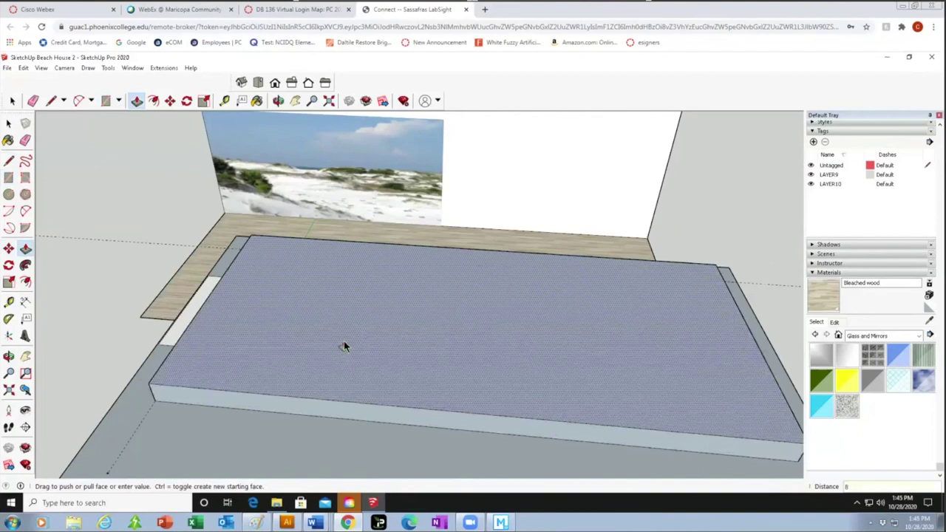
key("Return")
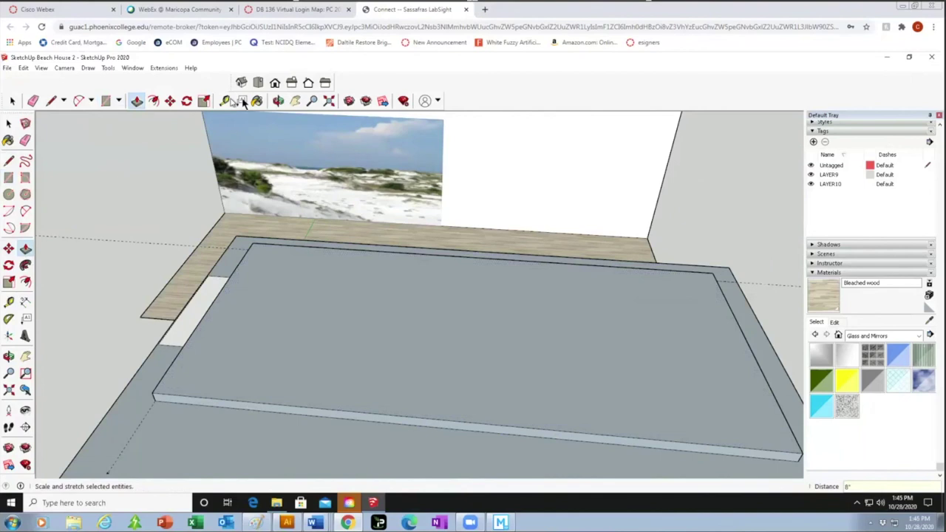
From Front view, orbit and zoom into the room so the recessed ceiling tray is visible.
left_click(275, 83)
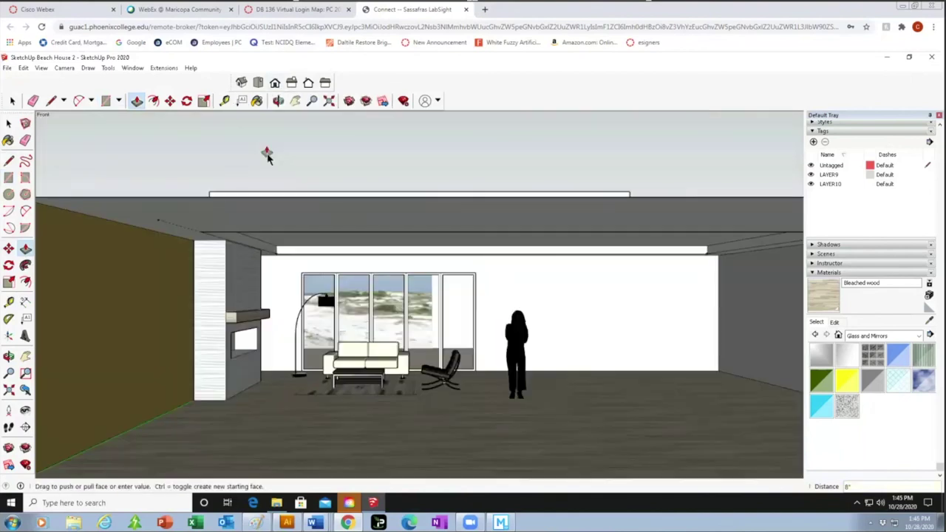
middle_click_drag(417, 385, 395, 411)
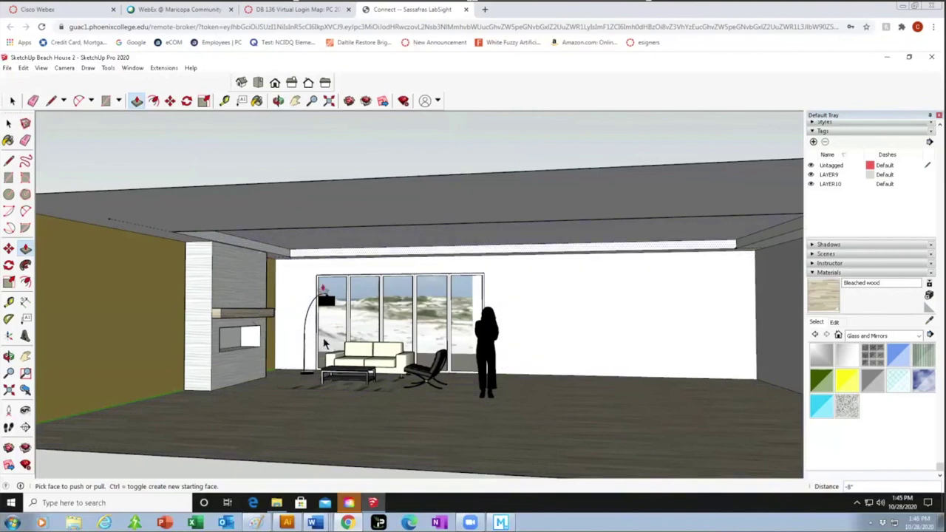
scroll(630, 449, "up", 1)
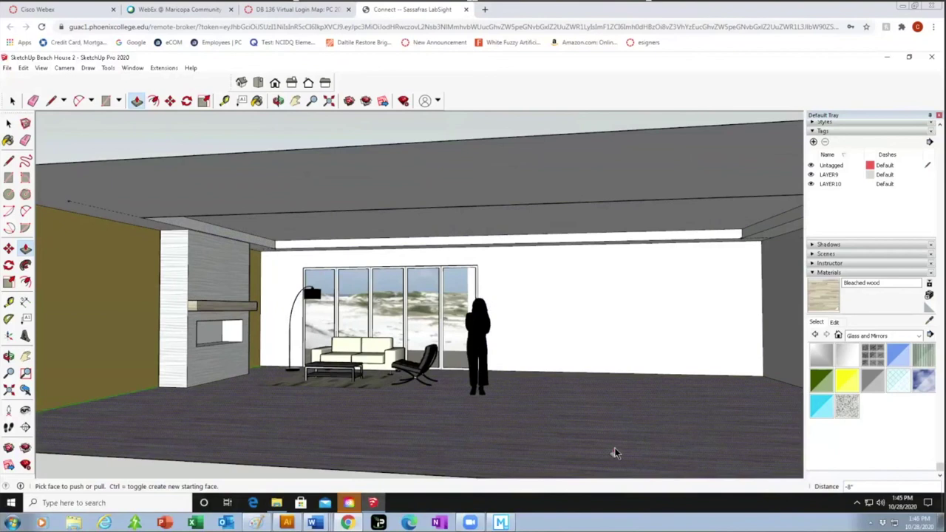
left_click(9, 123)
left_click(11, 125)
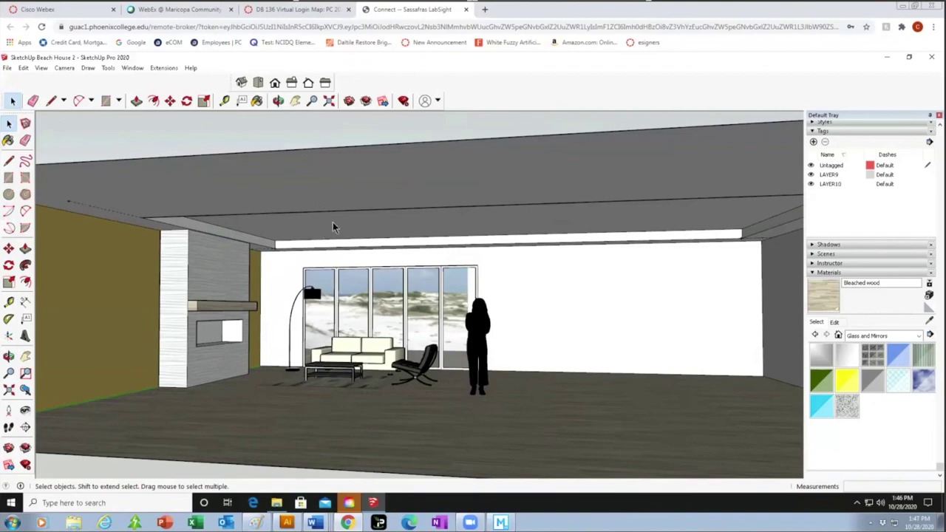
In Top view, draw a 6-inch-radius circle on the living room ceiling face.
key("q")
left_click(258, 82)
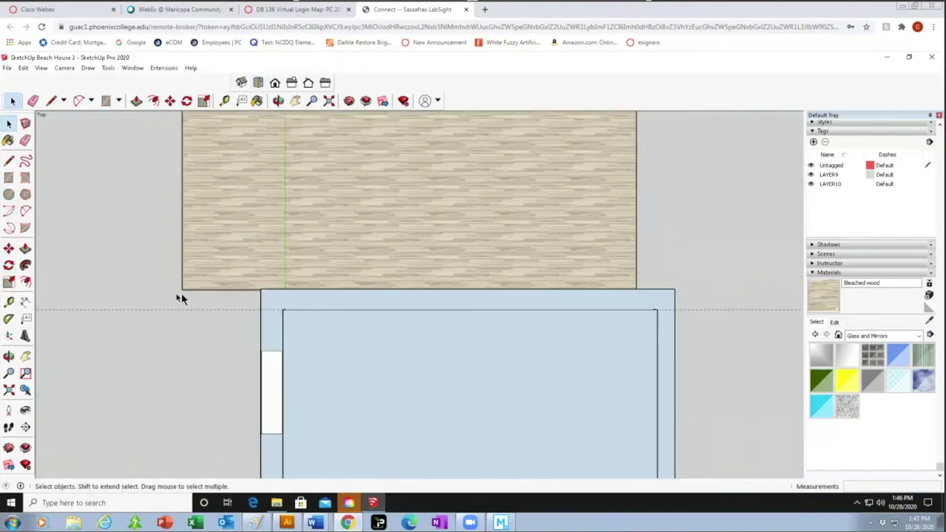
left_click(9, 194)
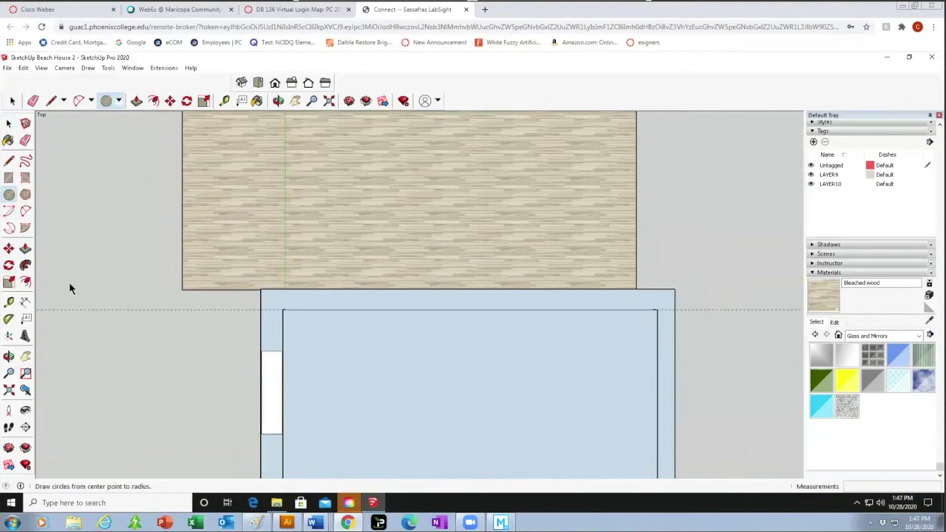
left_click(336, 338)
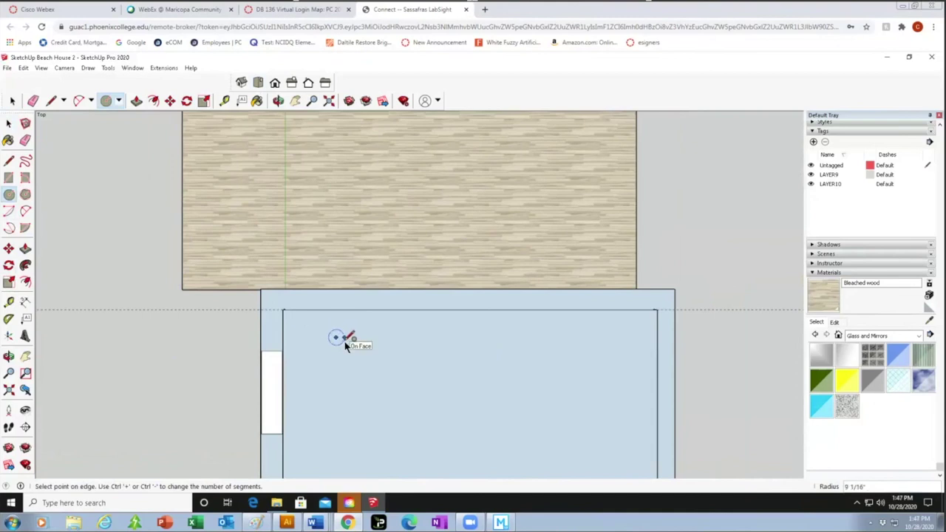
type("6")
key("Return")
left_click(10, 124)
left_click(7, 126)
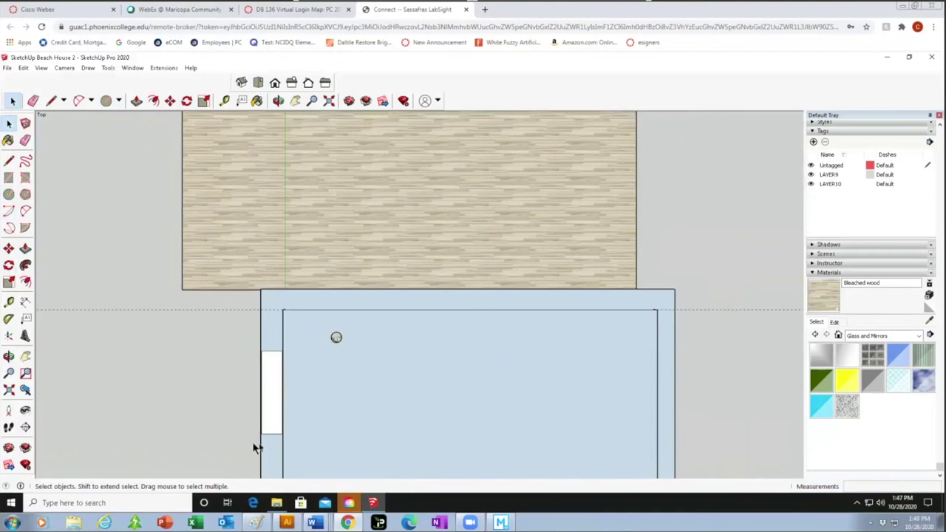
Orbit, zoom and pan from the front view into the room toward the round ceiling light.
left_click(275, 82)
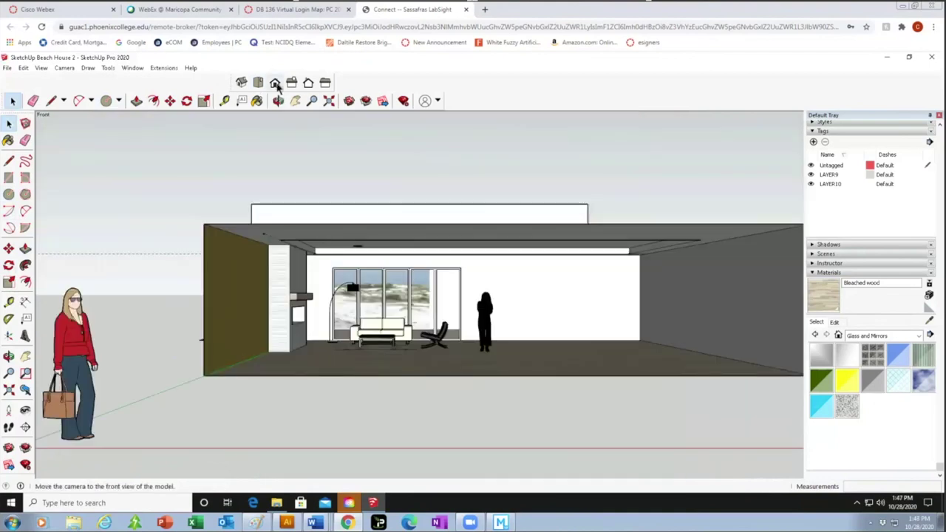
key("o")
left_click_drag(414, 359, 382, 343)
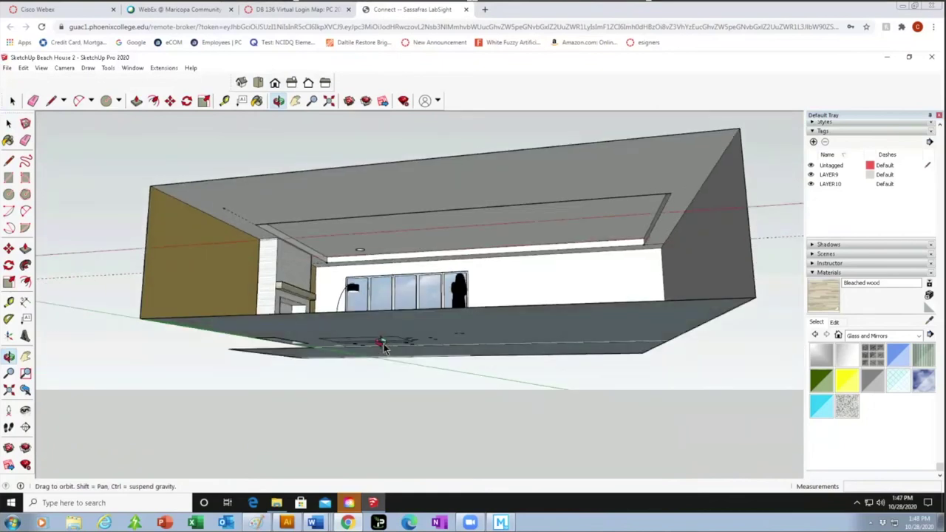
key("space")
scroll(372, 355, "up", 2)
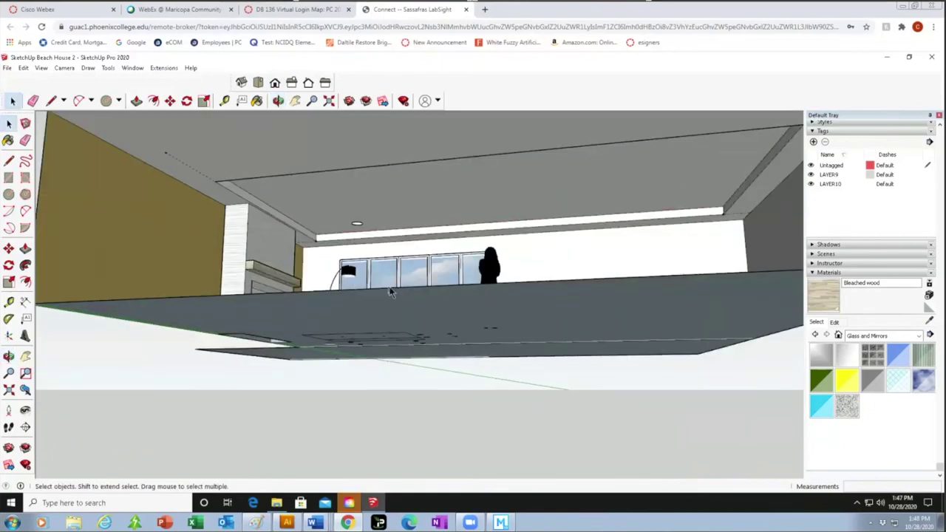
scroll(391, 289, "up", 2)
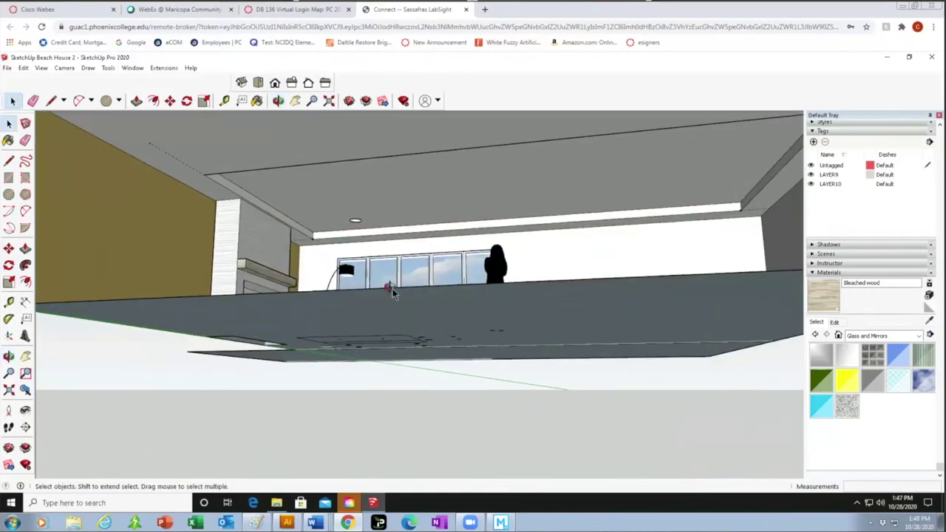
left_click(296, 100)
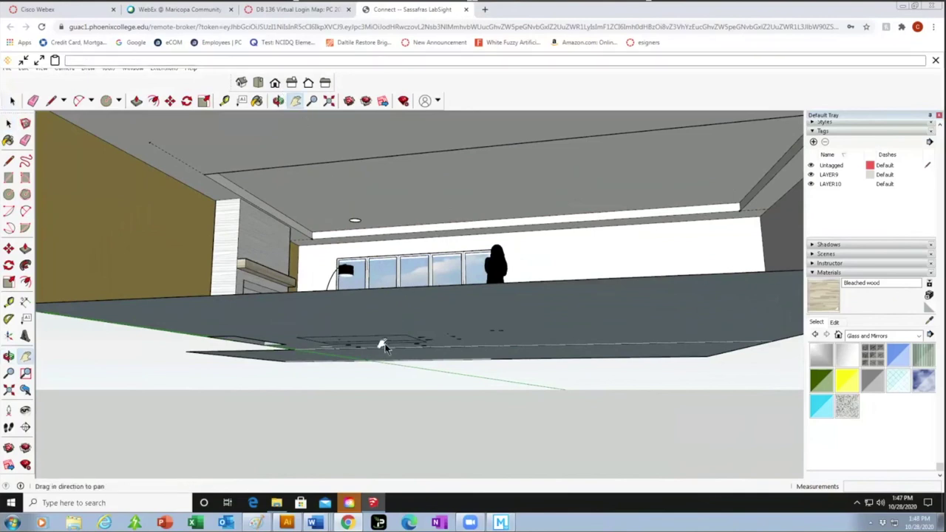
mouse_move(382, 345)
middle_mouse_down()
mouse_move(402, 276)
mouse_move(399, 309)
mouse_move(324, 255)
middle_mouse_up()
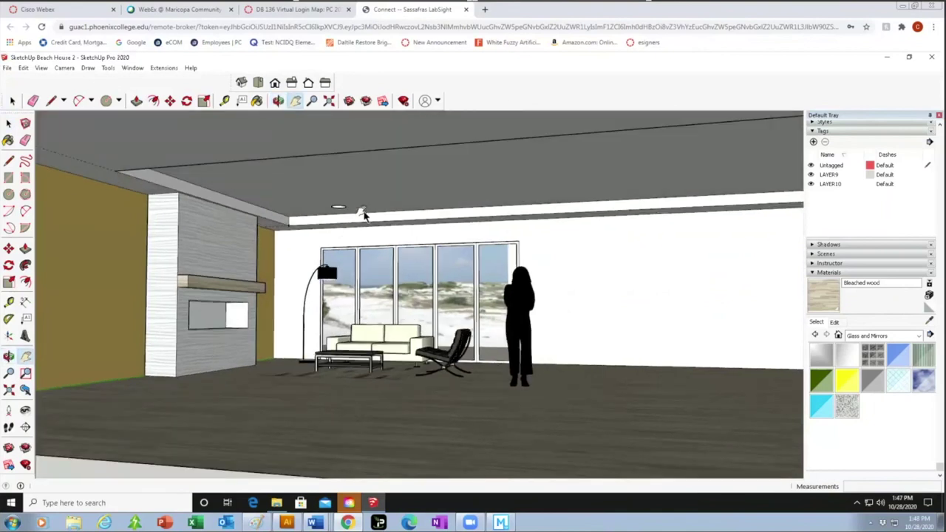